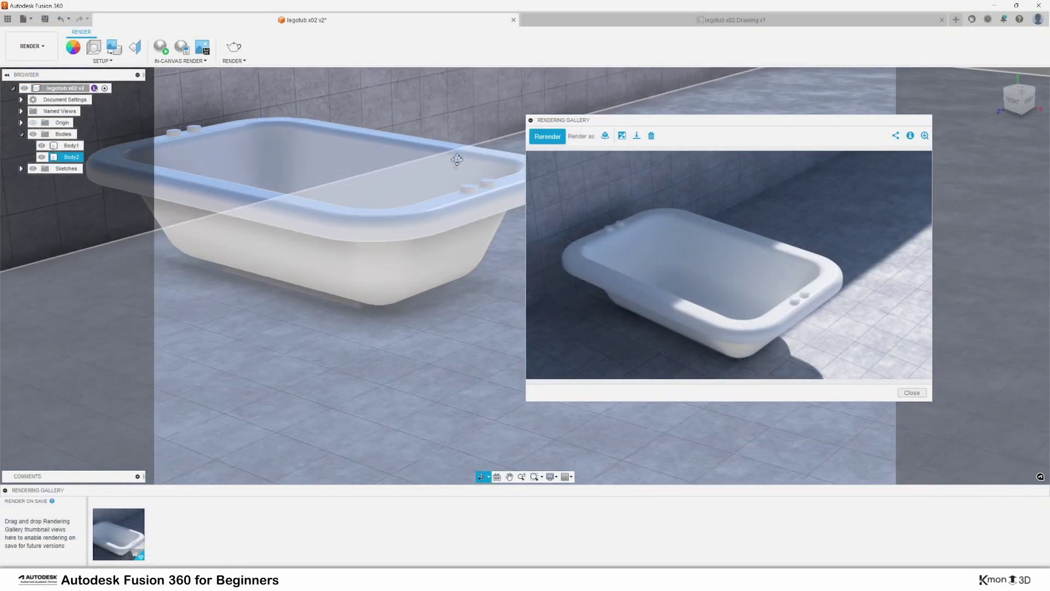
Orbit the tub model to view it from several angles, moving the render preview aside.
drag(457, 159, 531, 239)
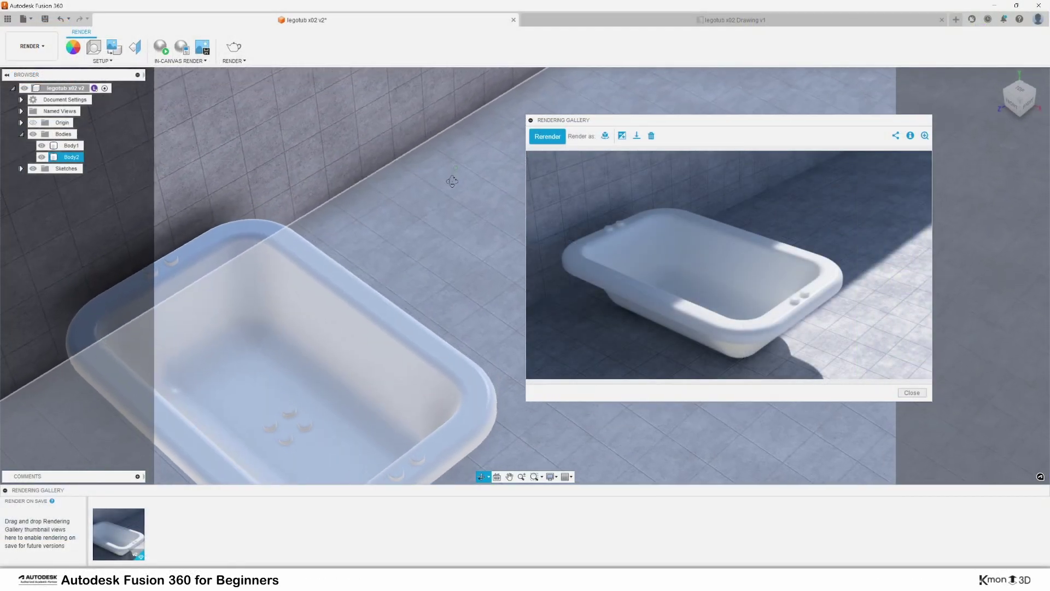
key(Escape)
mouse_move(532, 240)
shift+middle_down()
mouse_move(516, 264)
mouse_move(813, 120)
shift+middle_up()
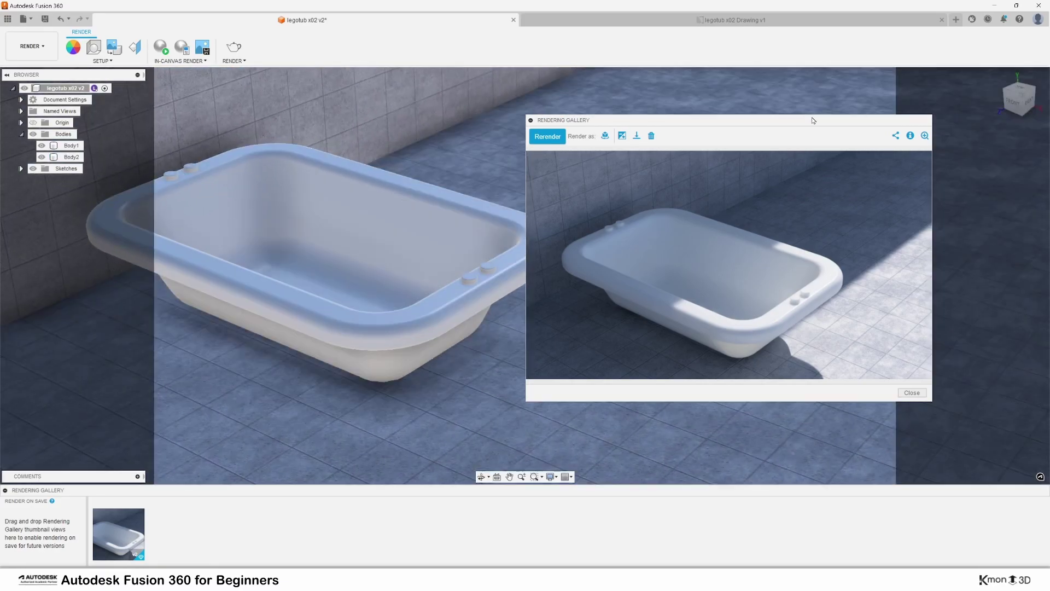
drag(813, 120, 805, 87)
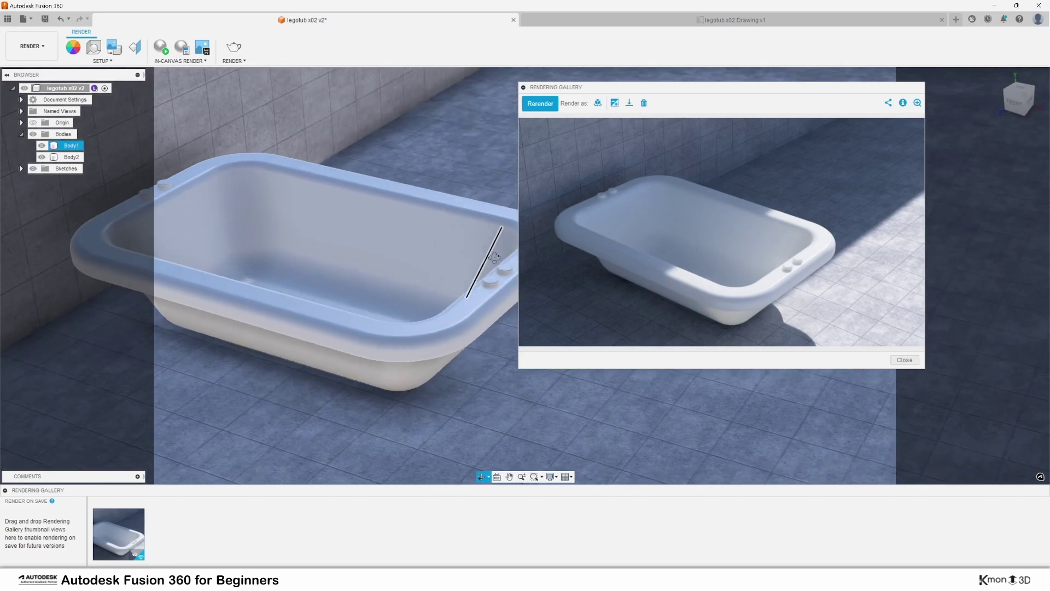
shift+middle_drag(469, 295, 545, 238)
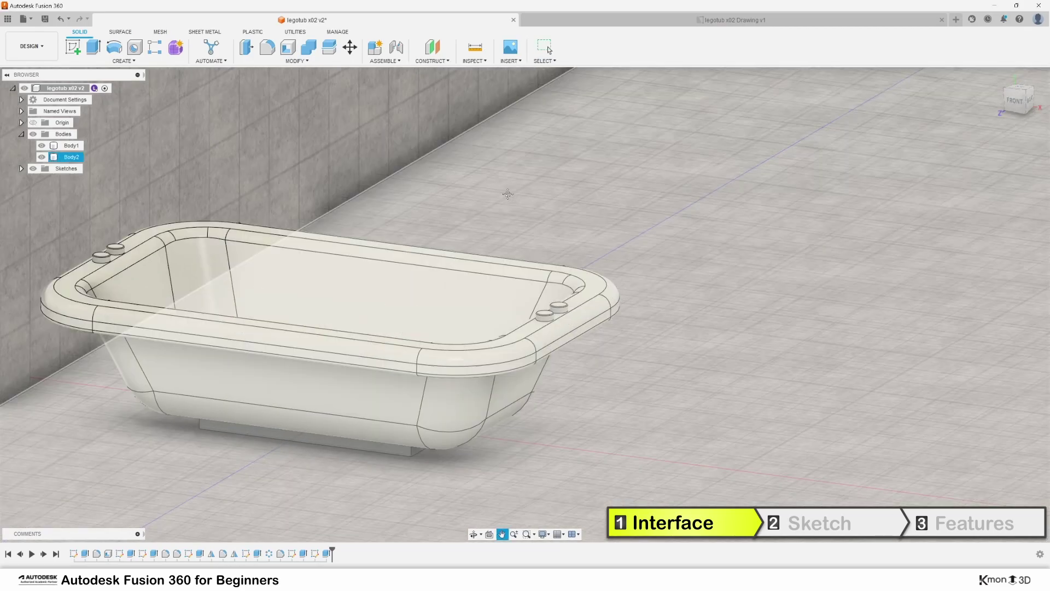
Zoom and pan to frame the wall and floor, deselect the wall, and open the workspace list.
middle_drag(445, 148, 801, 285)
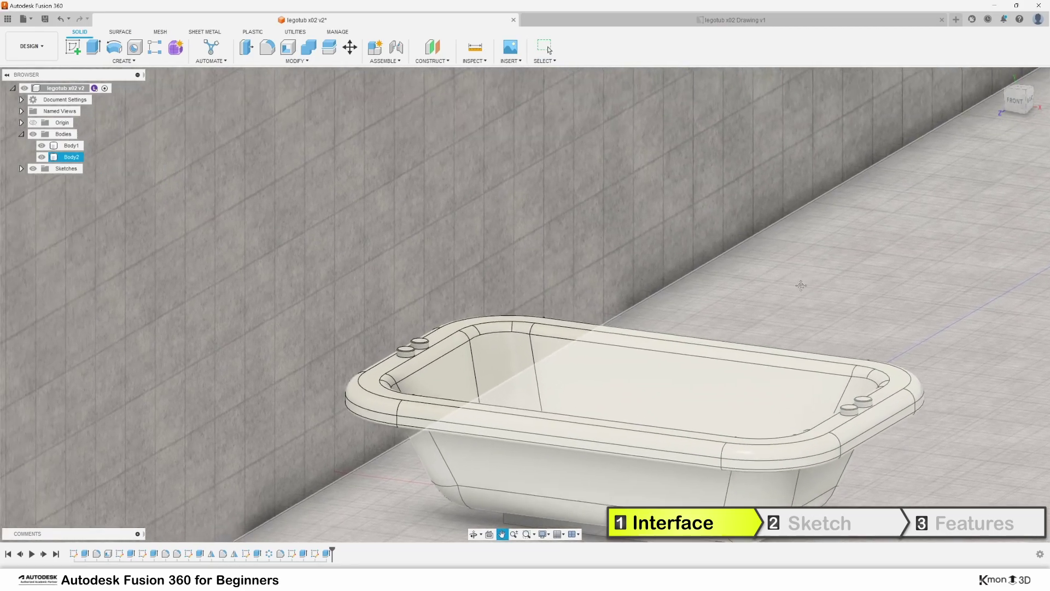
scroll(720, 273, down, 3)
middle_drag(720, 273, 547, 297)
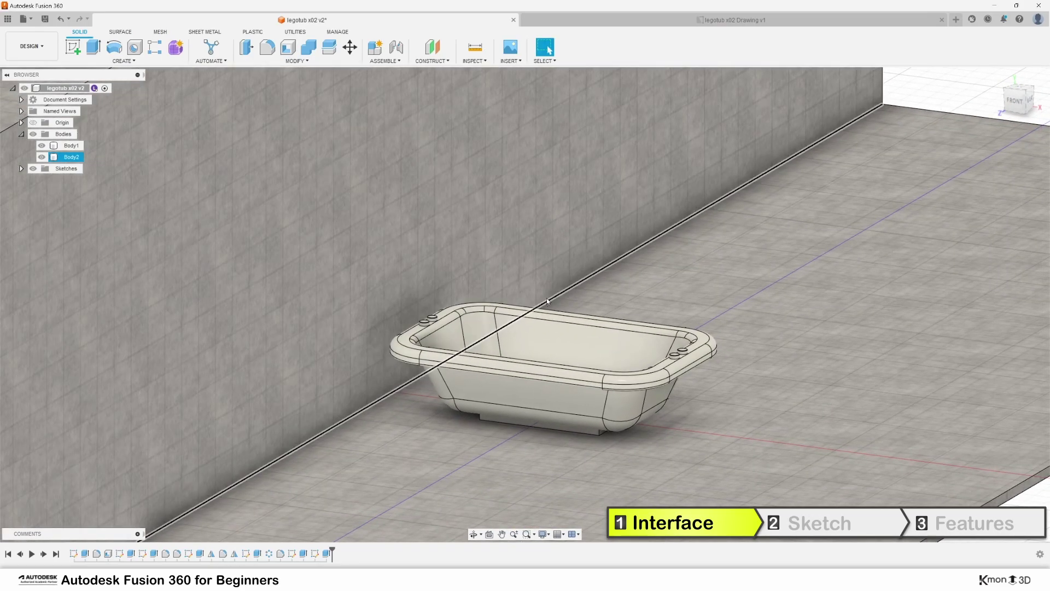
scroll(547, 298, down, 5)
scroll(474, 290, up, 1)
scroll(483, 289, up, 2)
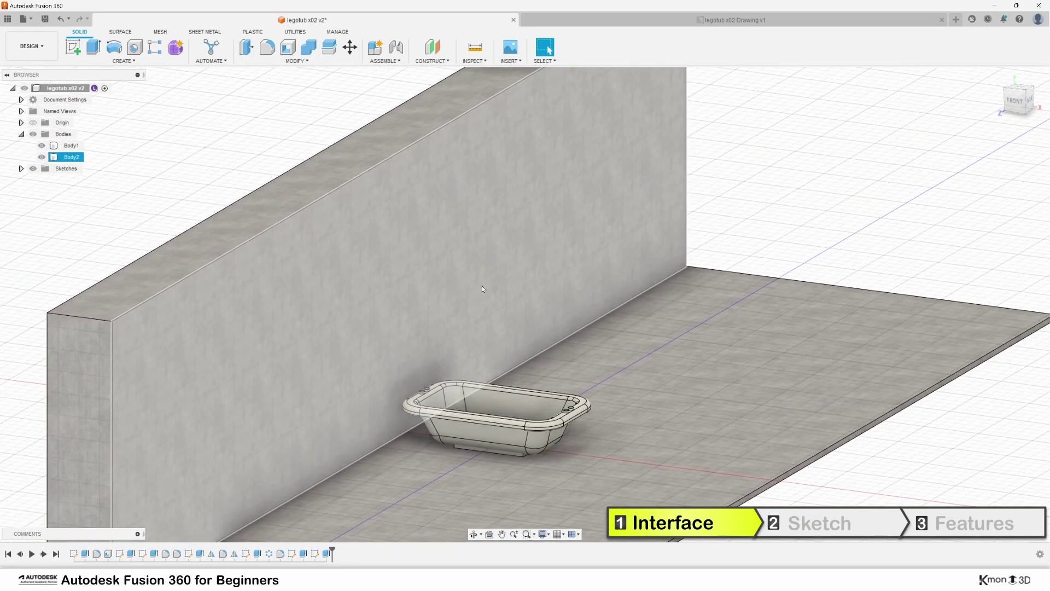
scroll(485, 285, up, 1)
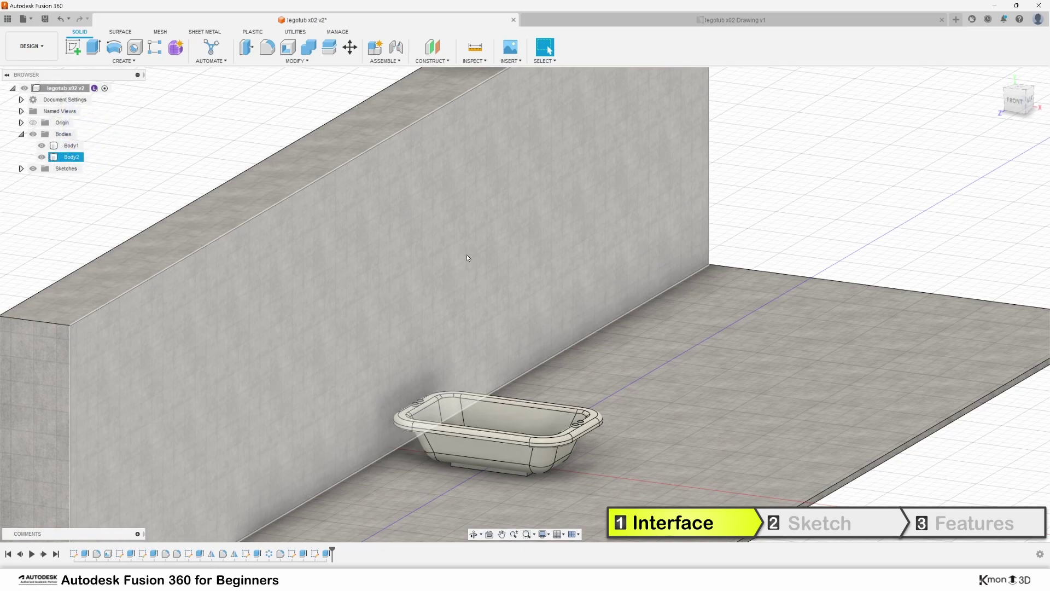
key(Escape)
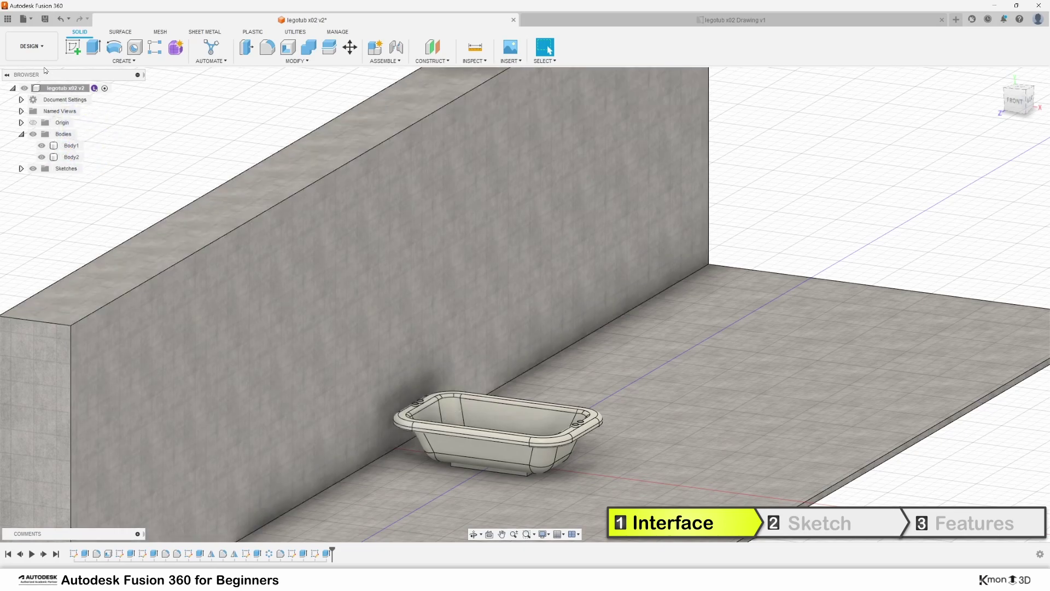
click(32, 46)
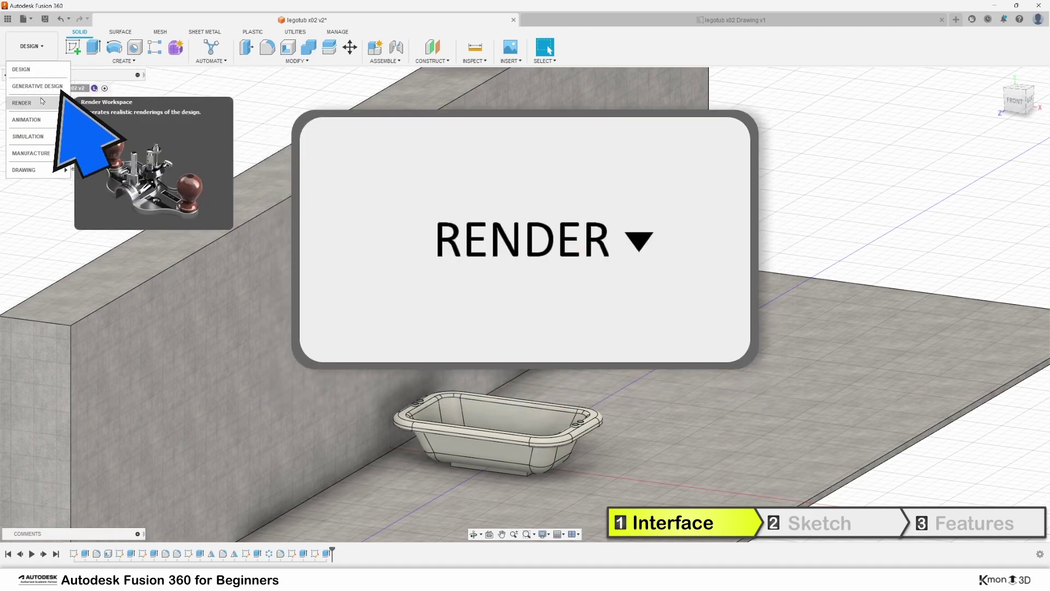
Switch to the RENDER workspace, then bring up the legotub x02 Drawing v1 sheet.
click(42, 101)
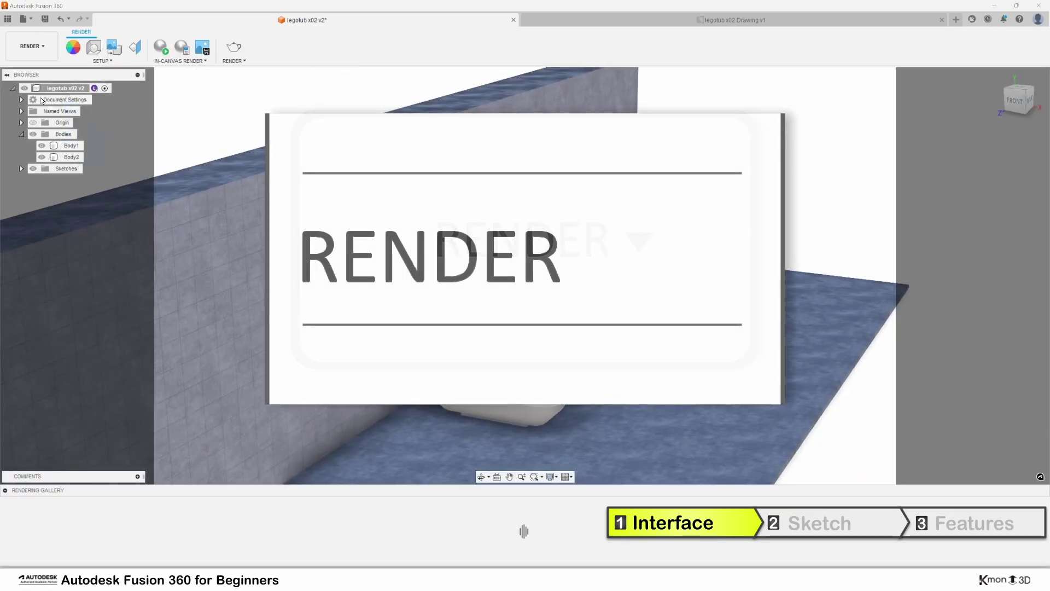
click(32, 46)
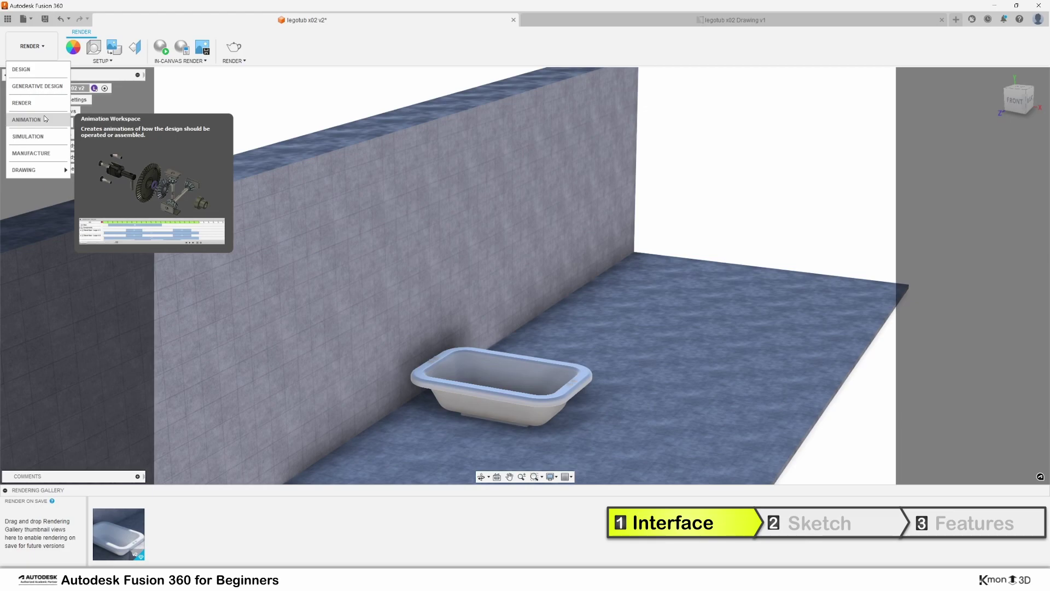
mouse_move(33, 170)
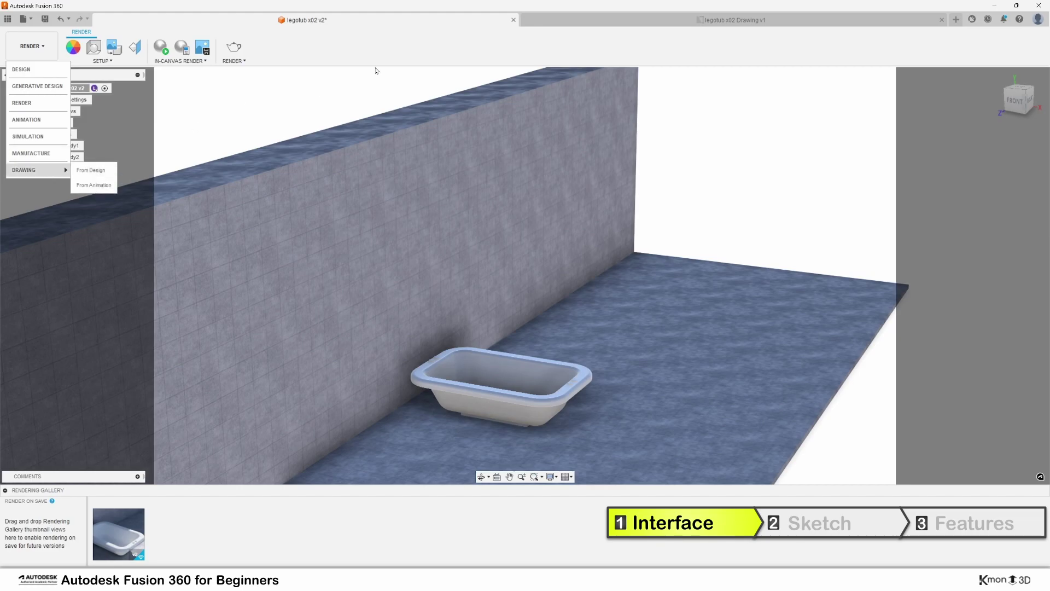
click(541, 25)
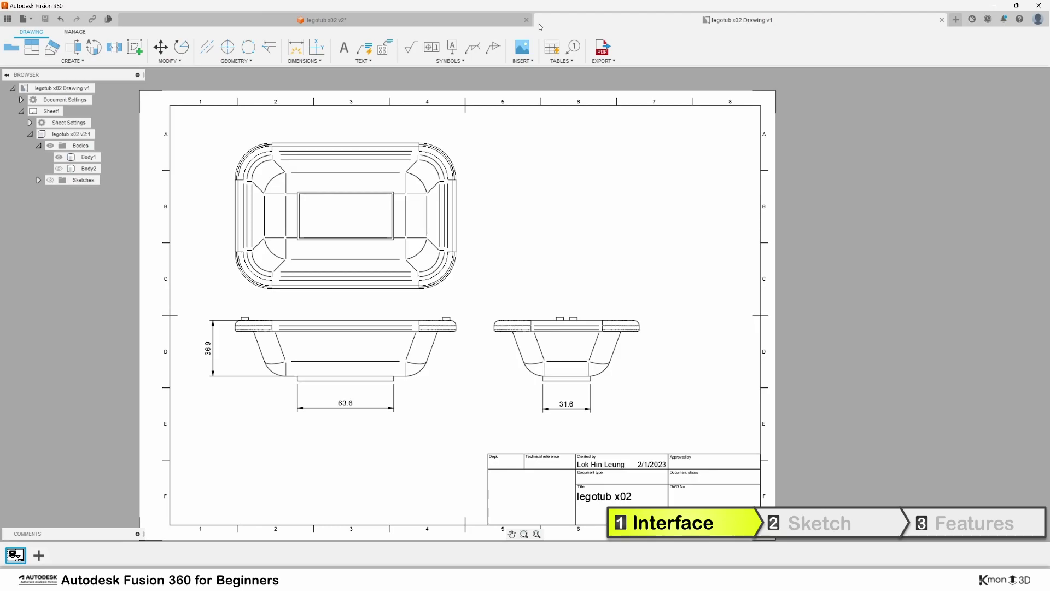
Return to the legotub x02 v2 3D design tab.
click(301, 20)
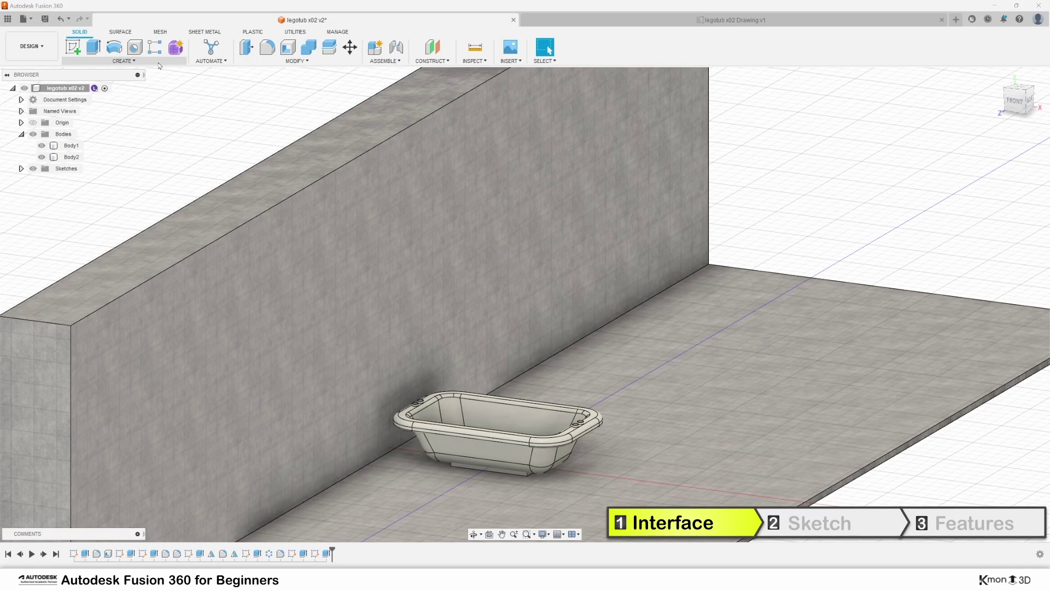
click(27, 56)
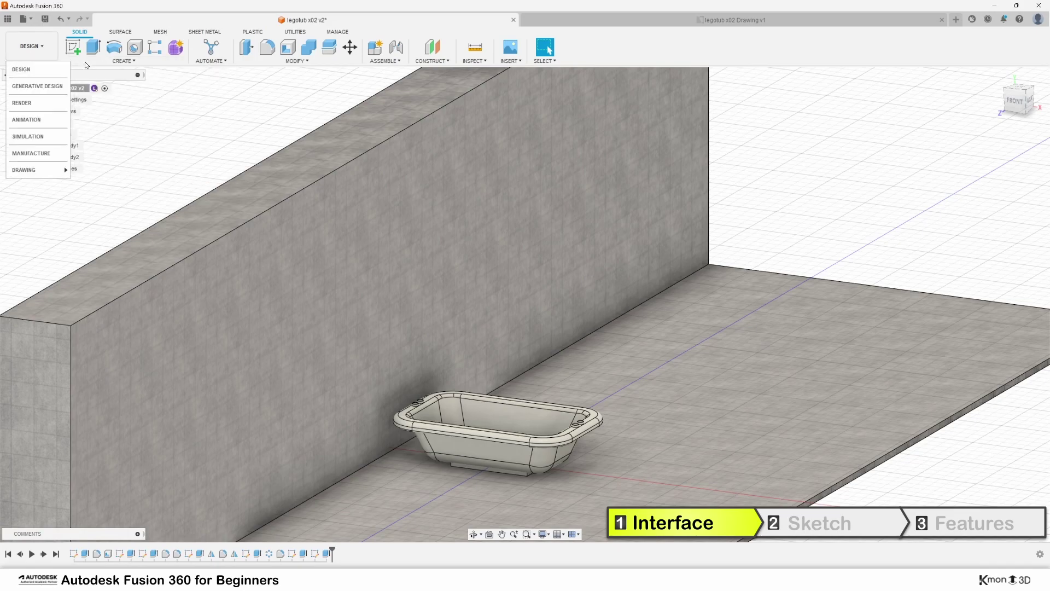
click(91, 62)
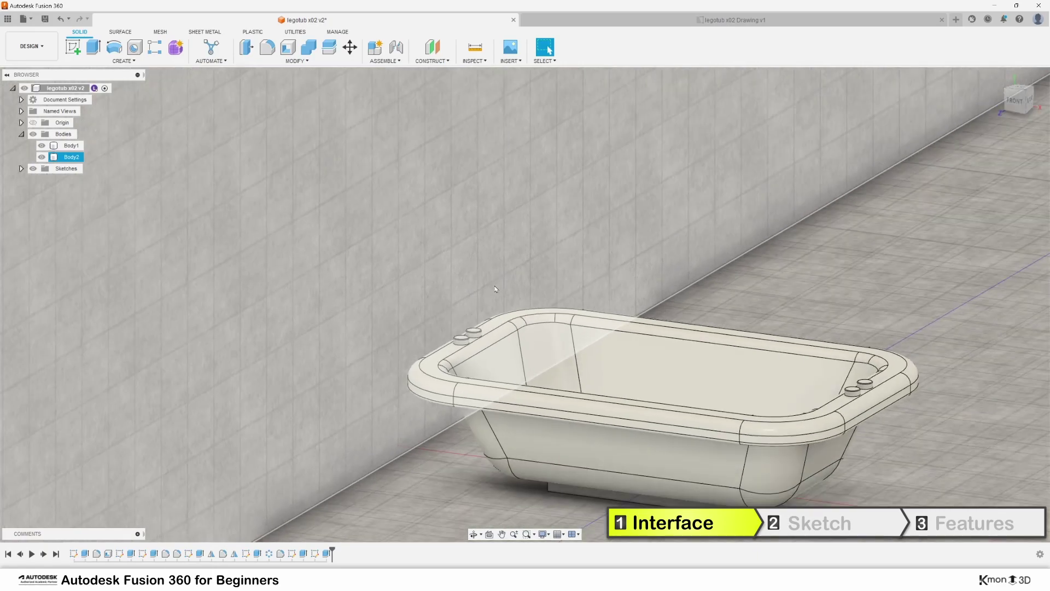
Orbit to look down onto the tub and browse the MODIFY commands.
shift+middle_drag(496, 289, 629, 239)
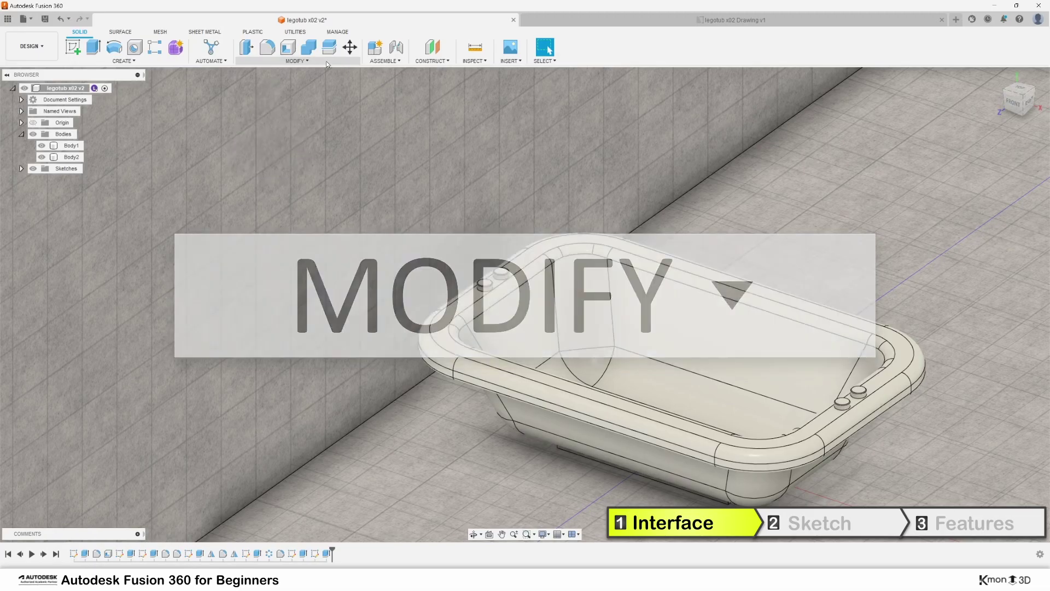
click(326, 62)
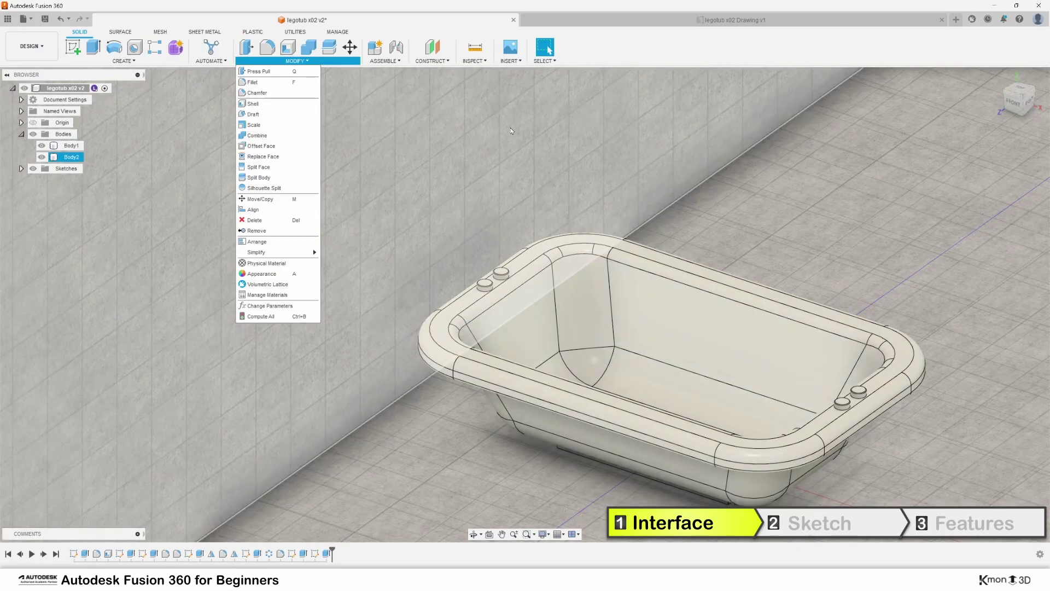
mouse_move(123, 61)
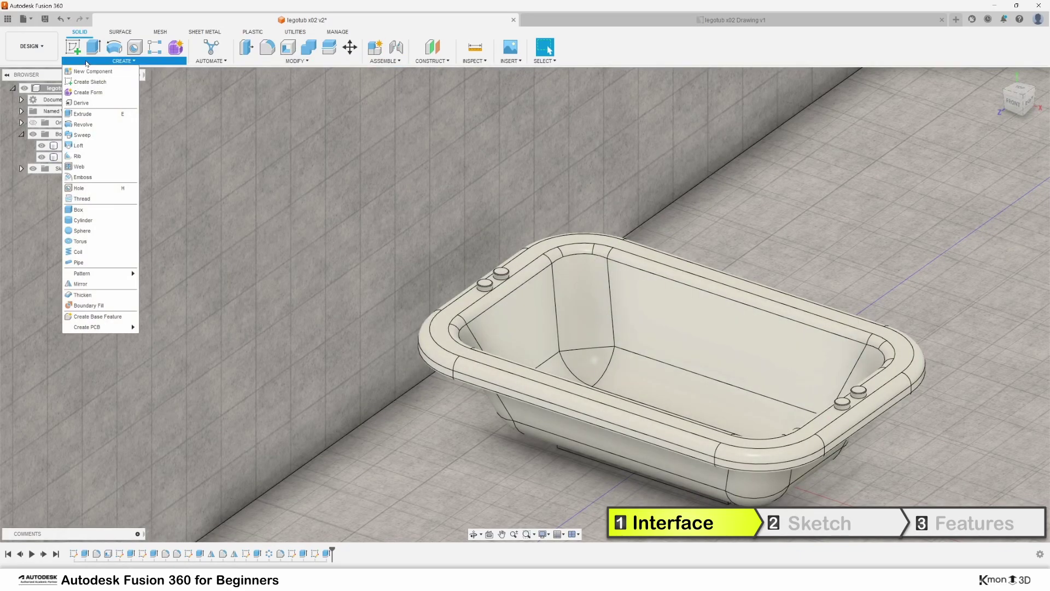
click(279, 59)
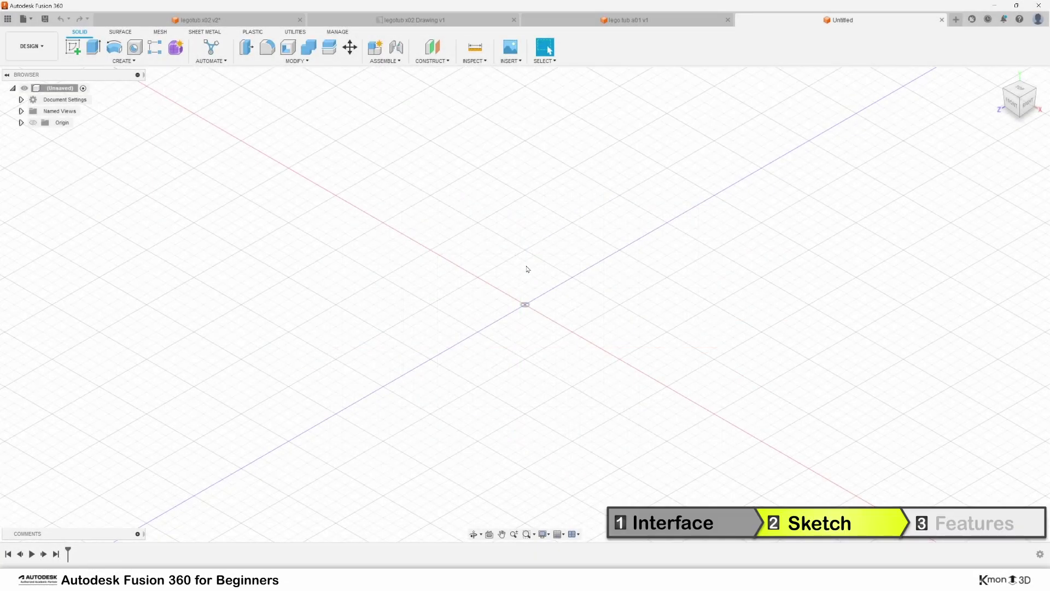
In the Untitled design, start a new sketch on the top origin plane.
click(257, 23)
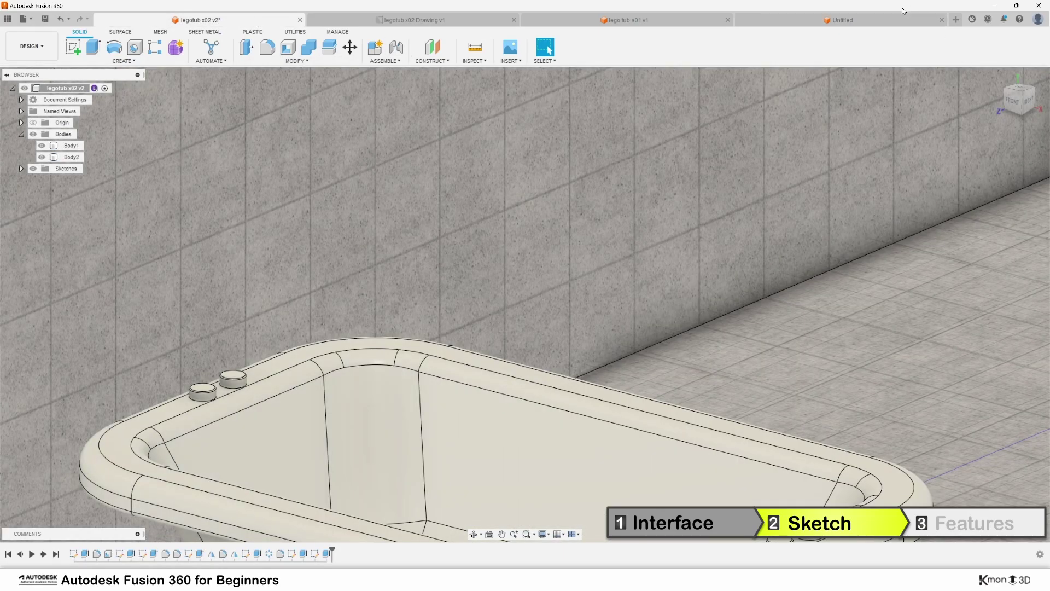
click(903, 19)
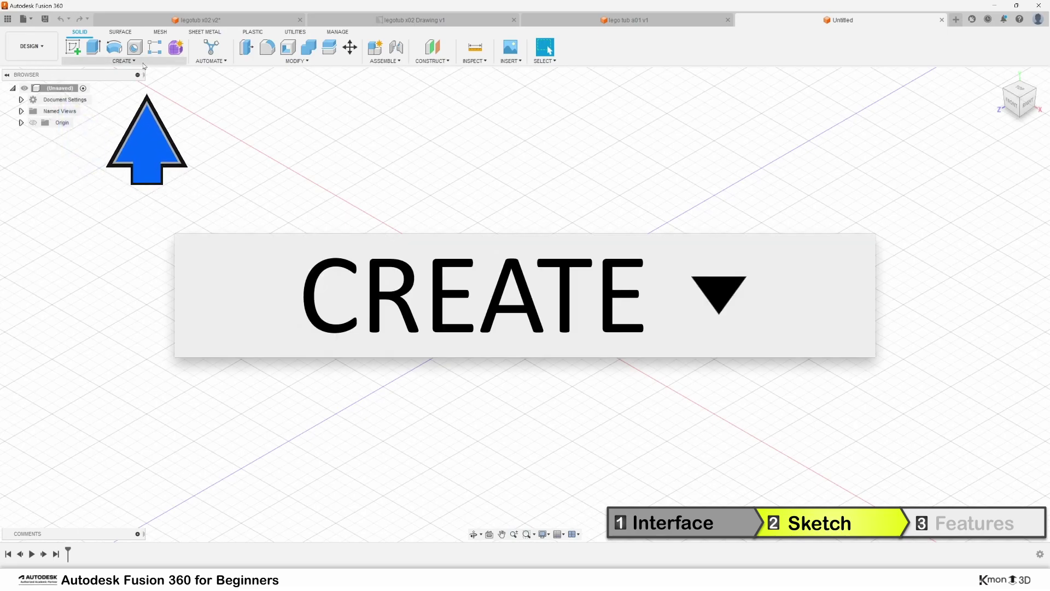
click(144, 65)
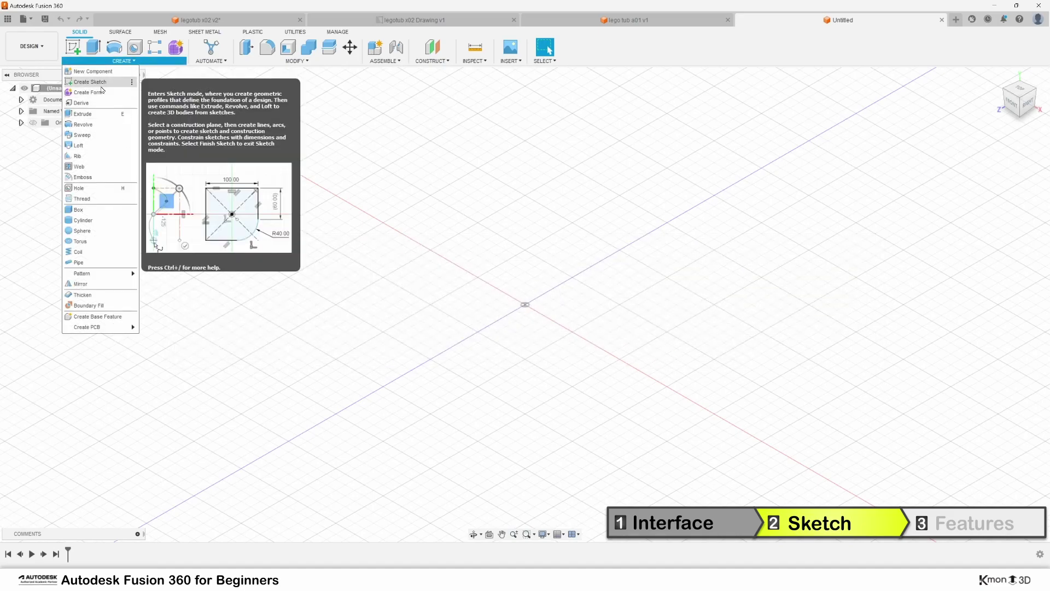
mouse_move(74, 48)
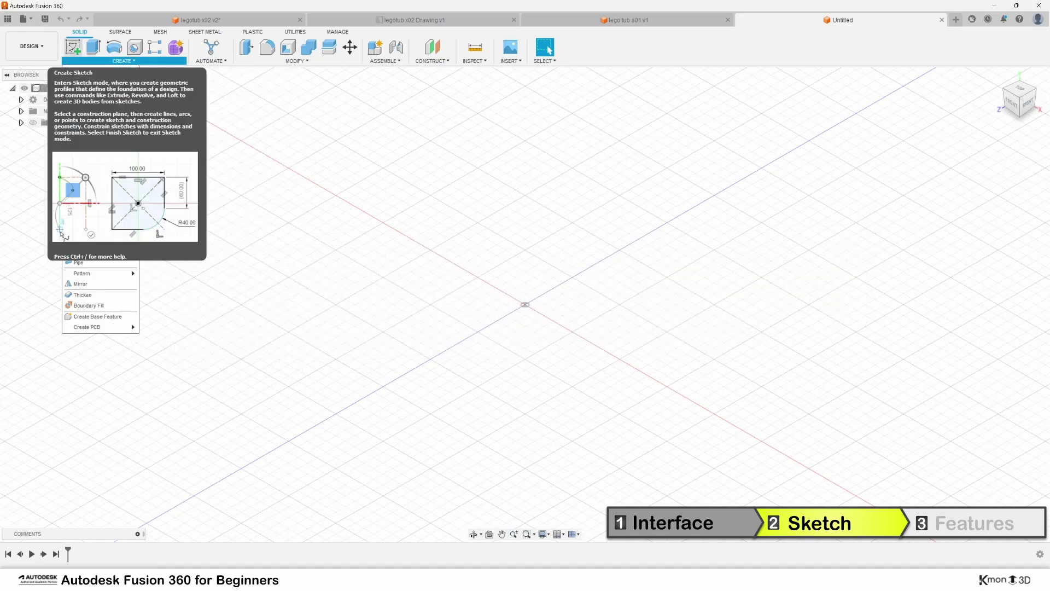
click(74, 48)
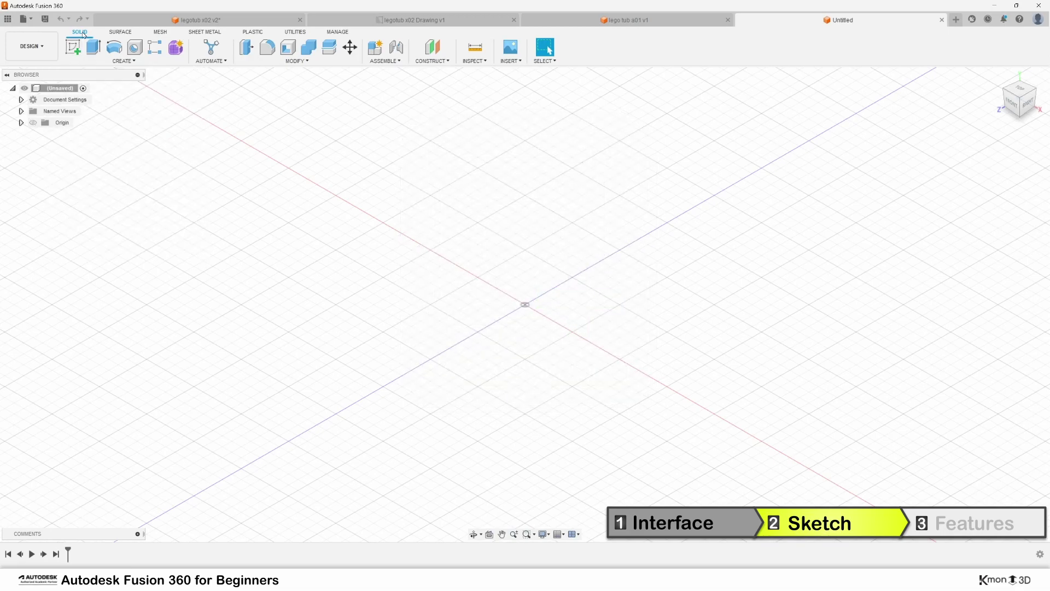
click(73, 47)
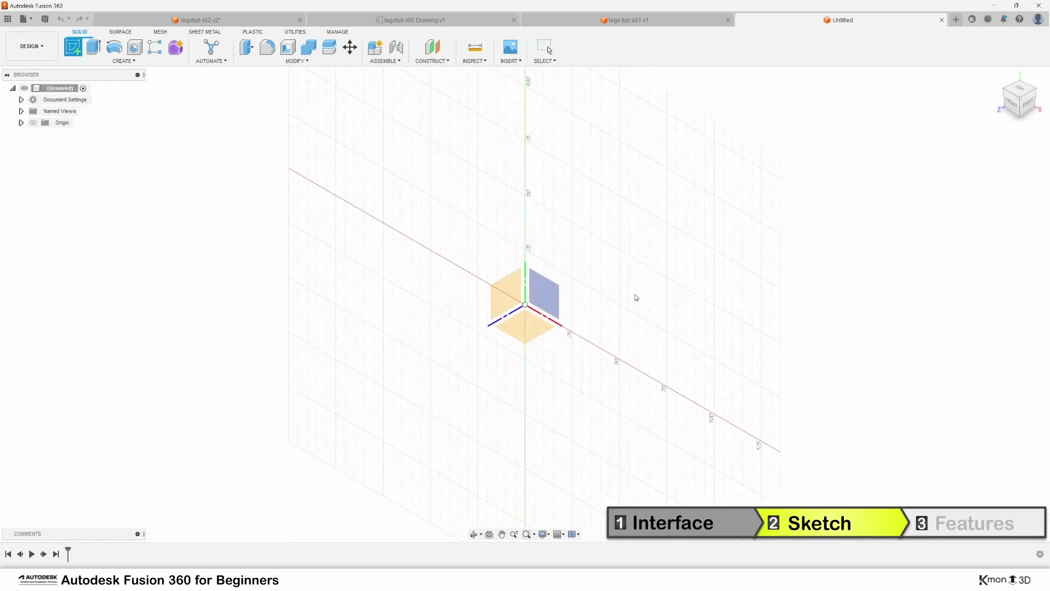
mouse_move(637, 287)
shift+middle_down()
mouse_move(618, 261)
mouse_move(649, 277)
mouse_move(640, 279)
shift+middle_up()
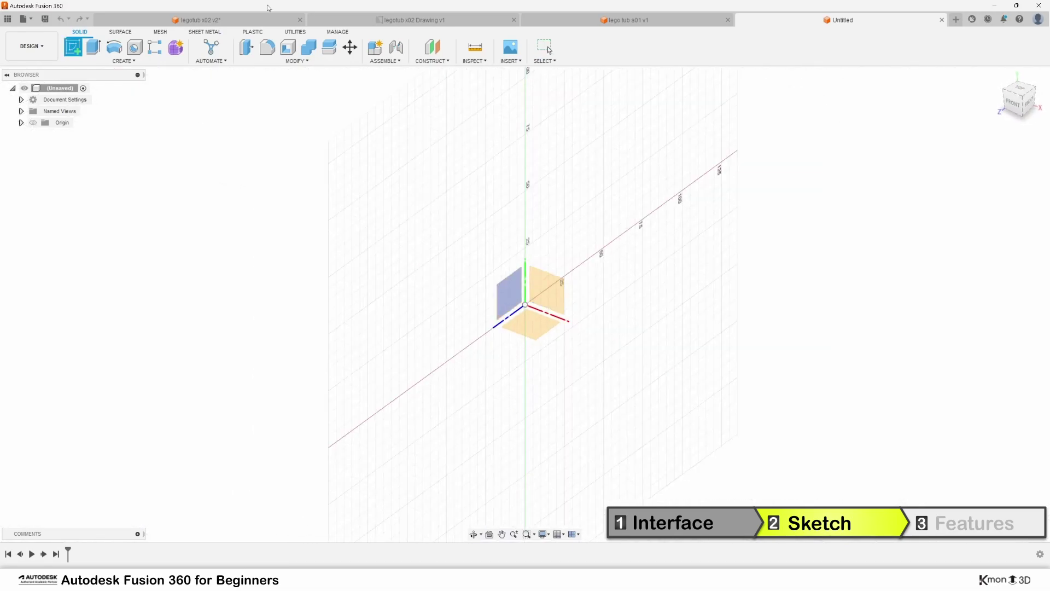
click(215, 22)
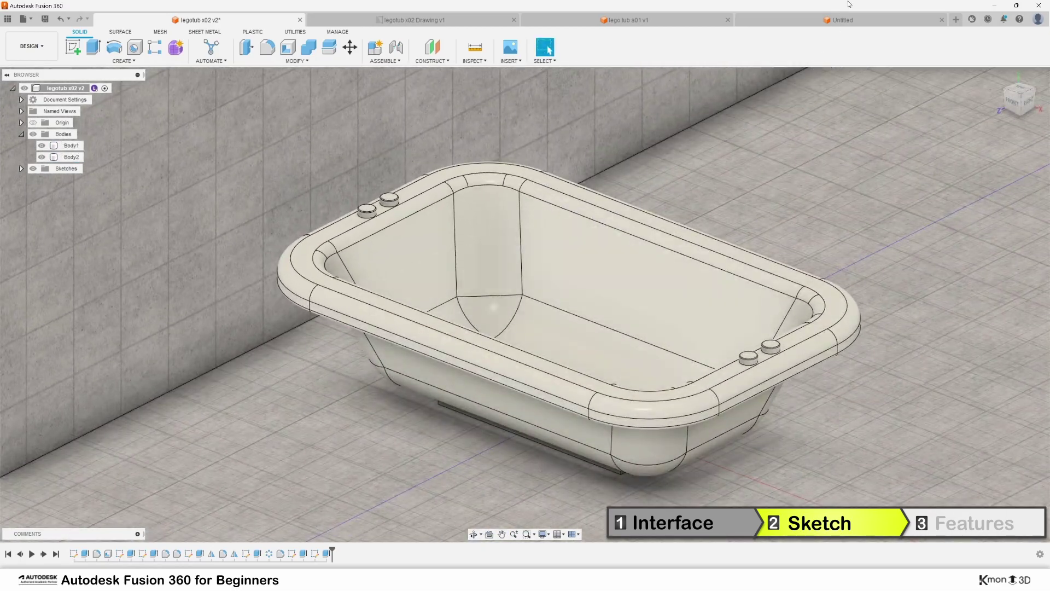
click(851, 25)
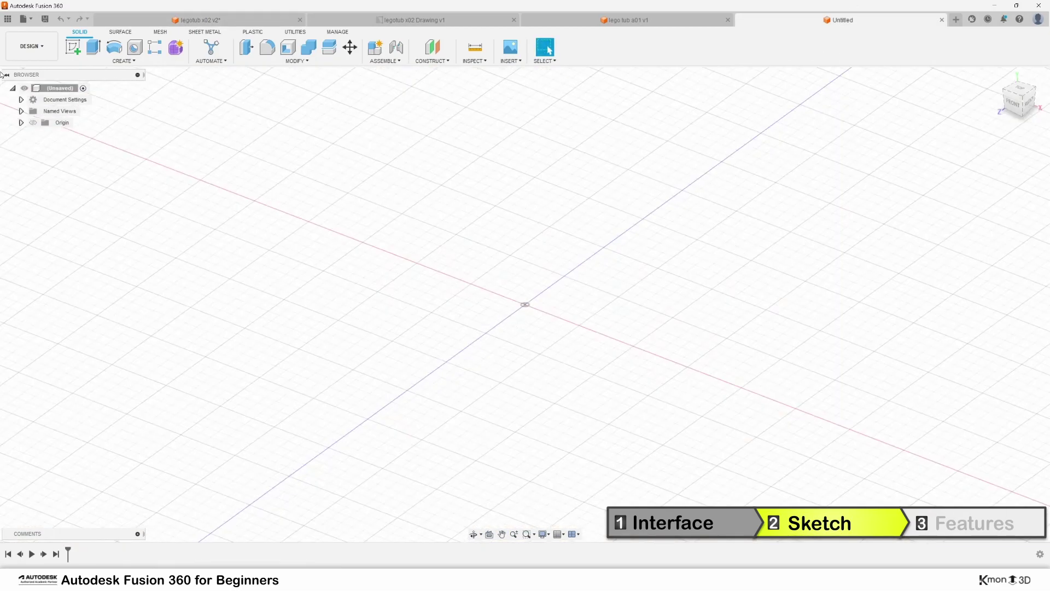
click(72, 47)
click(534, 323)
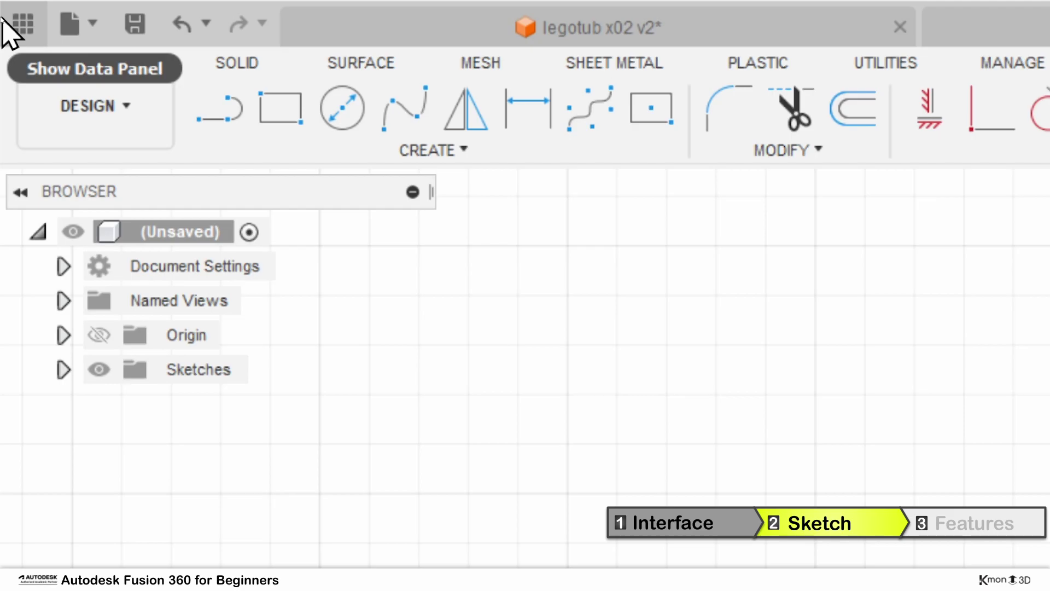
Choose the Center Rectangle option from the sketch rectangle tools.
click(559, 150)
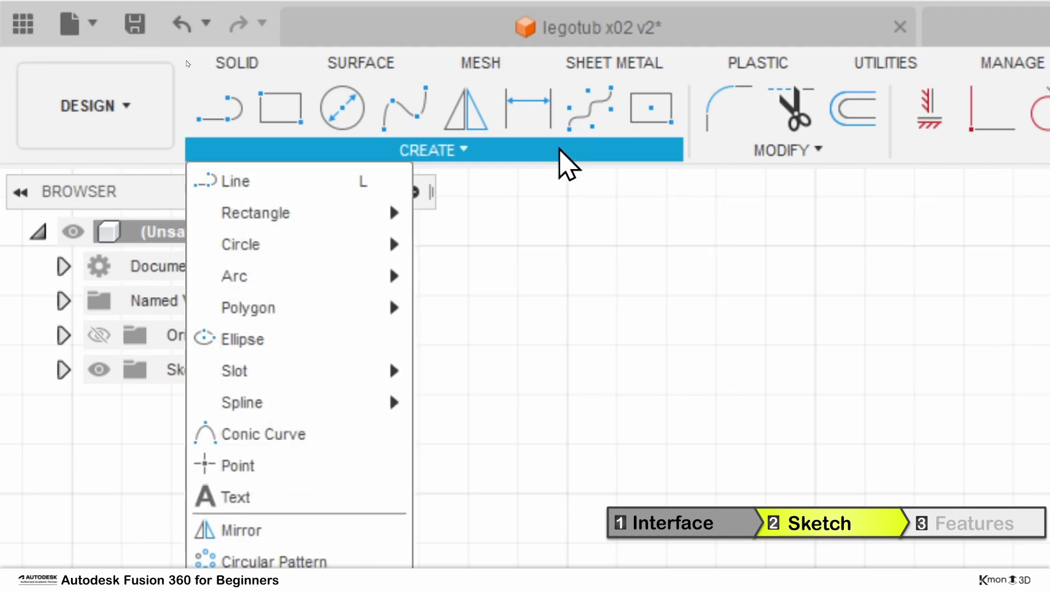
mouse_move(256, 213)
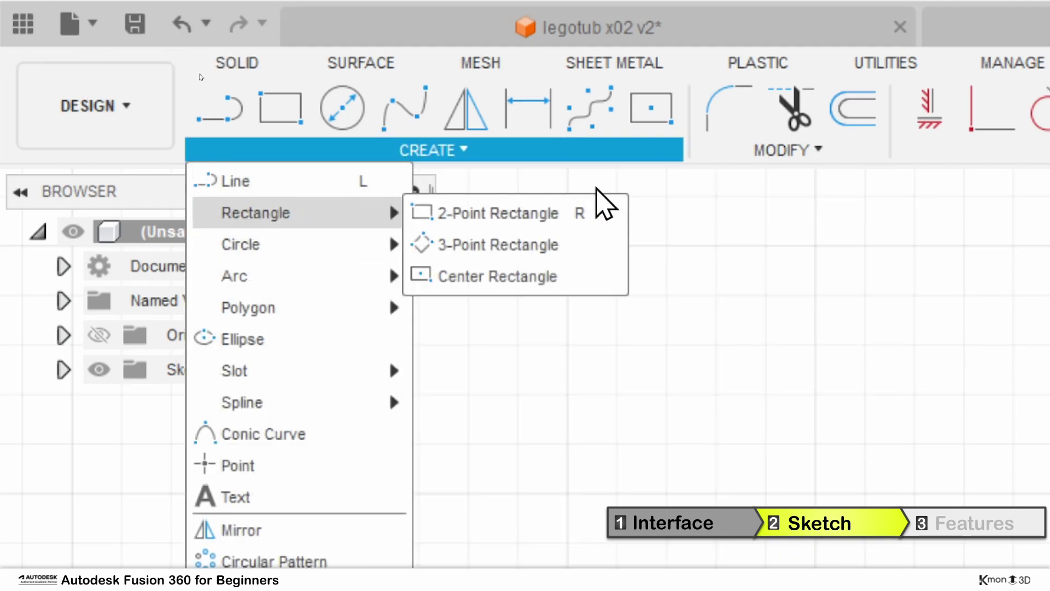
mouse_move(498, 277)
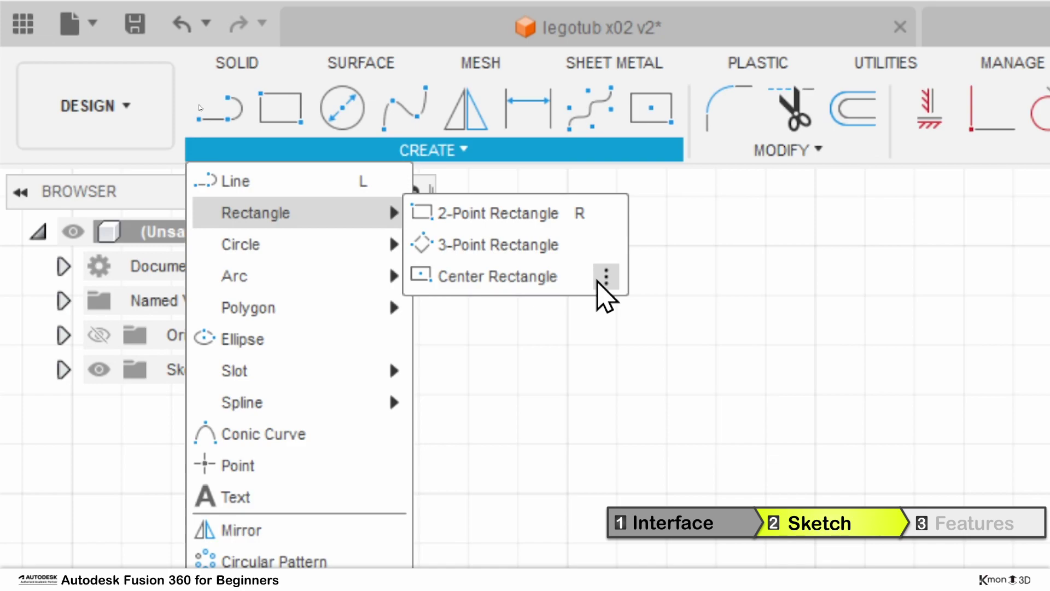
click(607, 279)
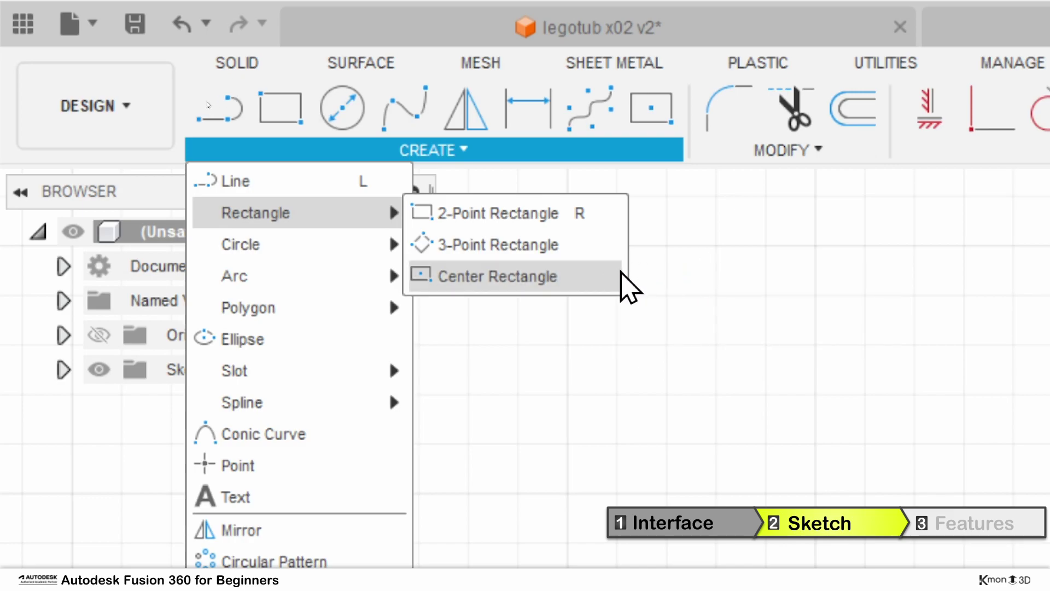
click(622, 279)
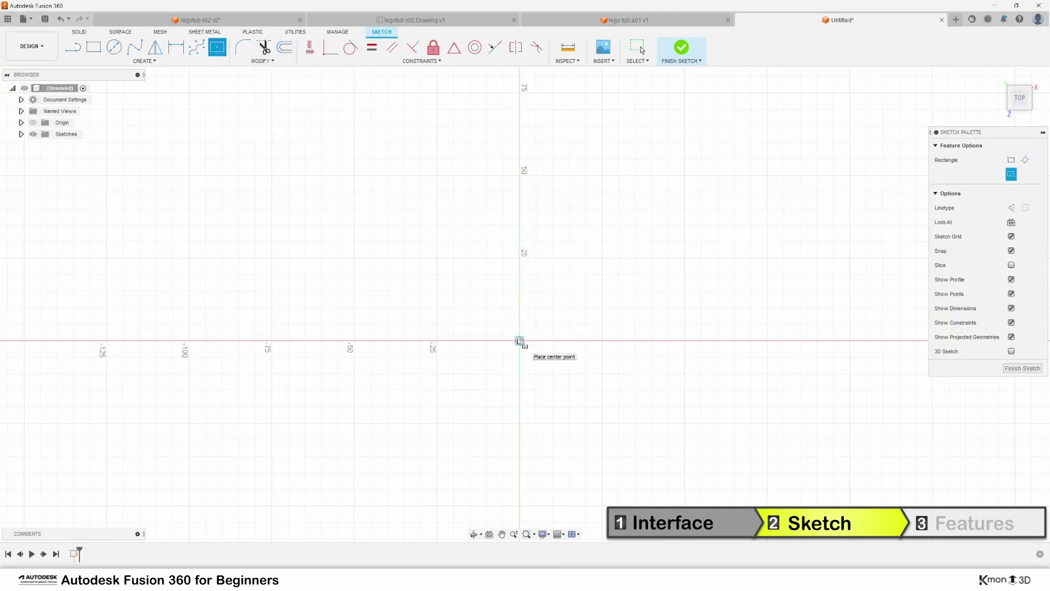
Draw a 50 × 30 mm center rectangle at the origin and frame it in view.
click(520, 340)
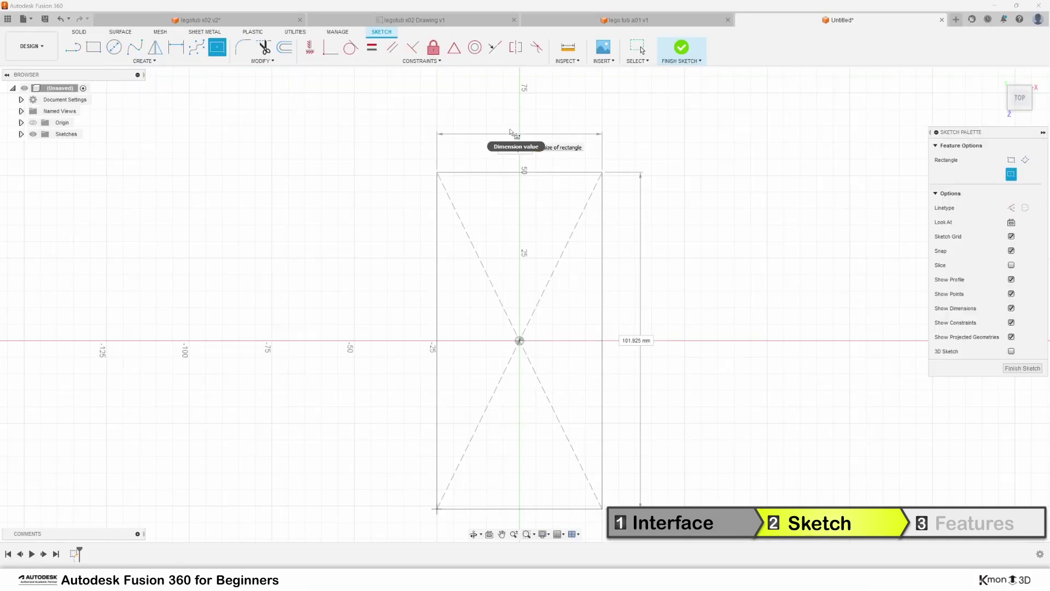
key(Tab)
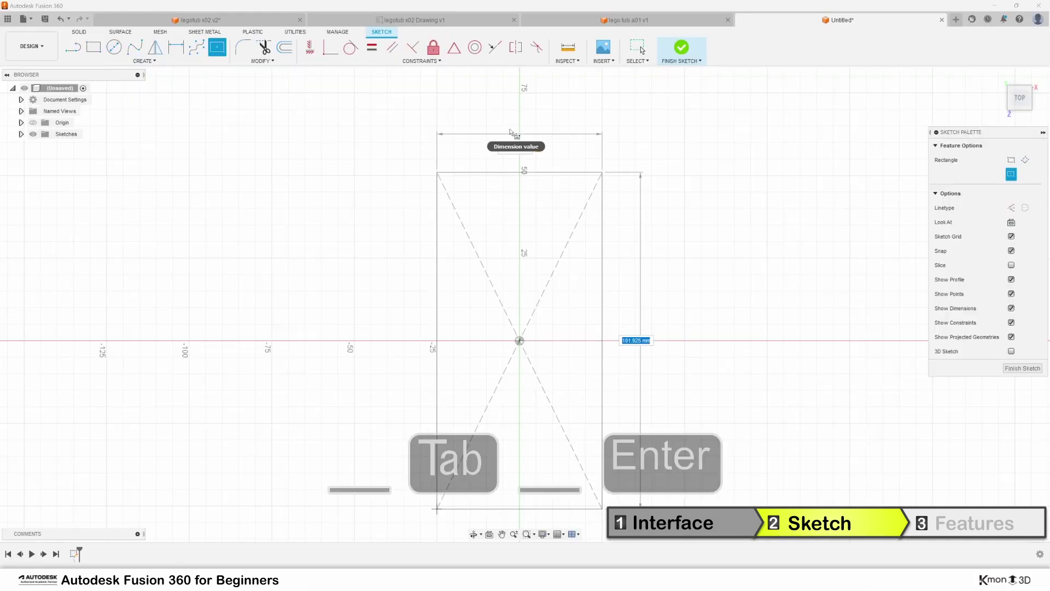
text(30)
key(Return)
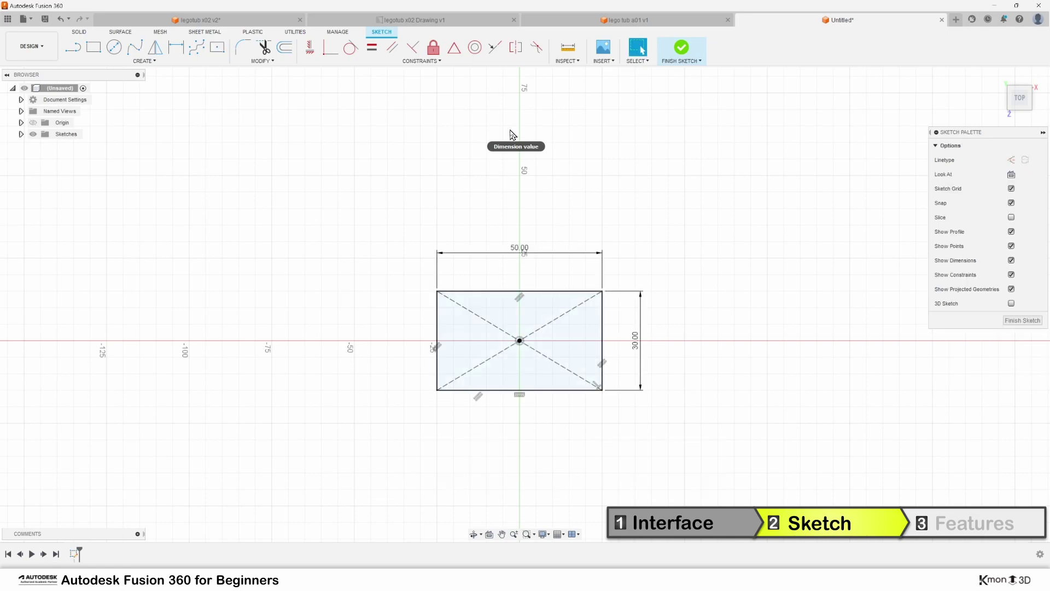
scroll(513, 134, up, 2)
scroll(558, 206, up, 1)
middle_drag(645, 303, 635, 163)
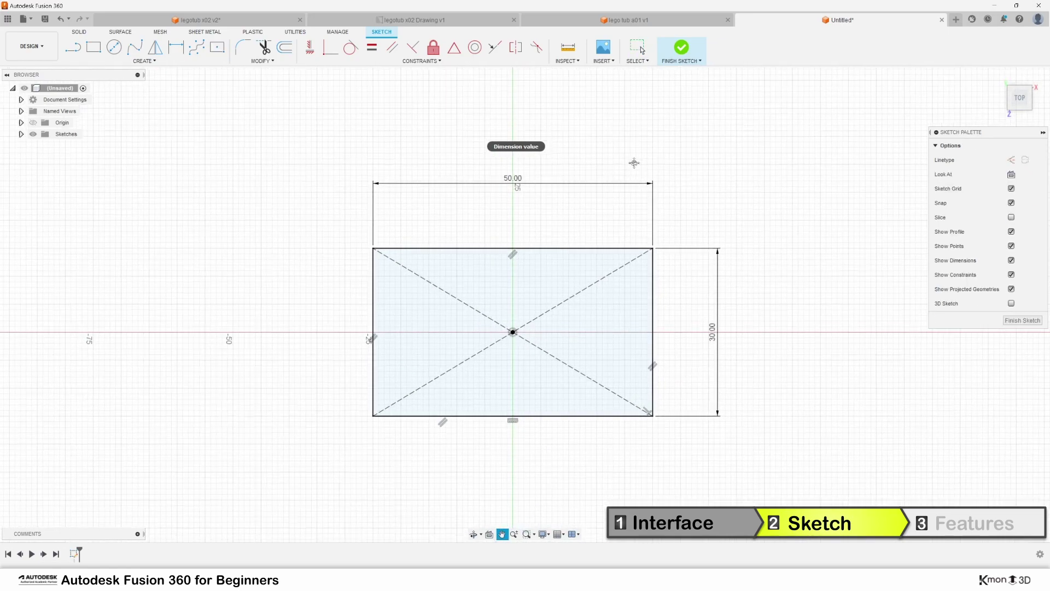
scroll(588, 256, up, 2)
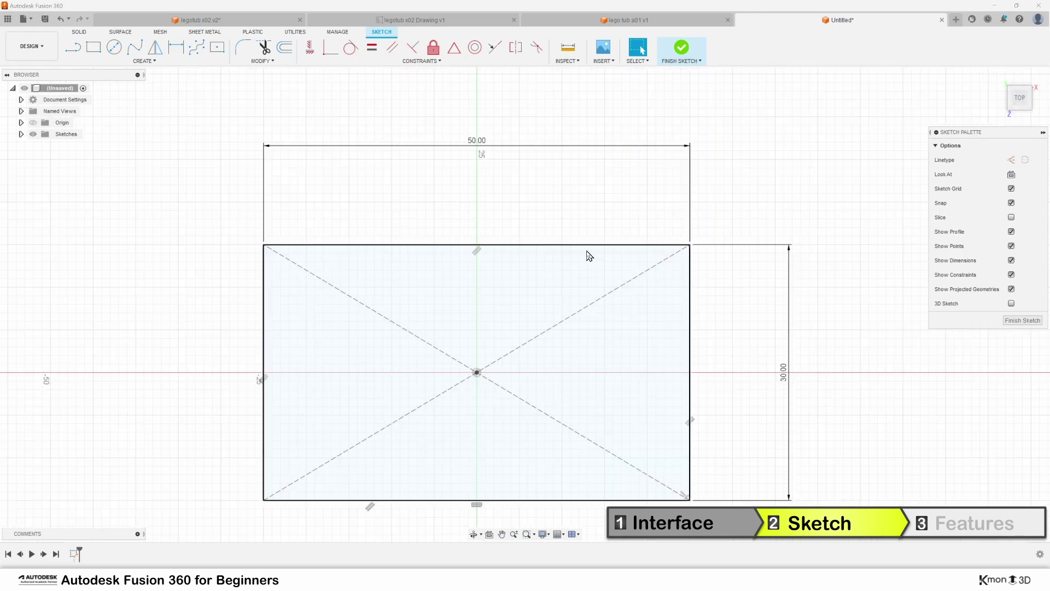
scroll(575, 246, down, 1)
scroll(563, 237, up, 2)
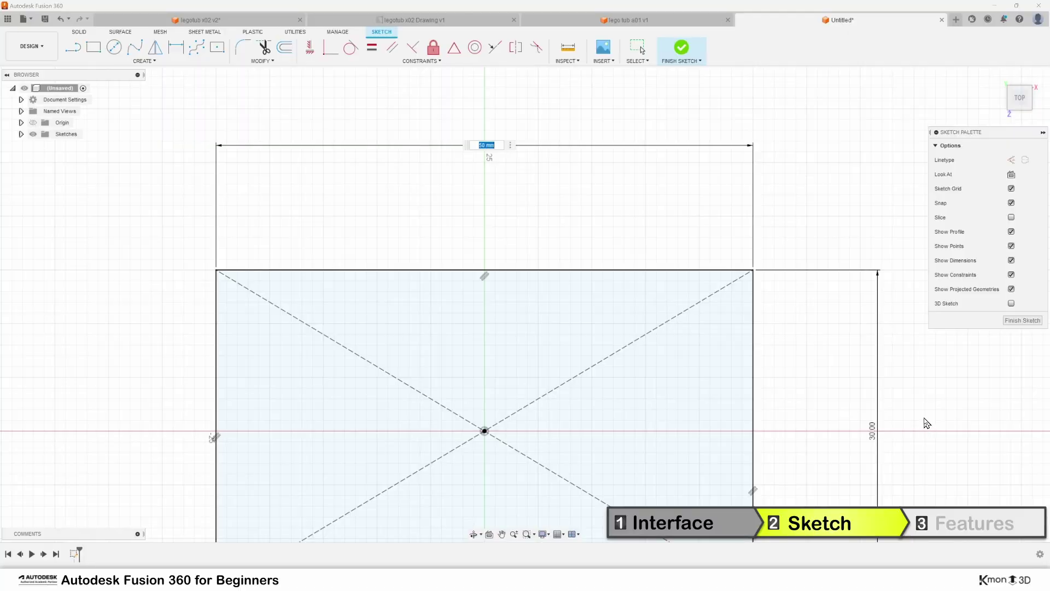
scroll(926, 425, up, 1)
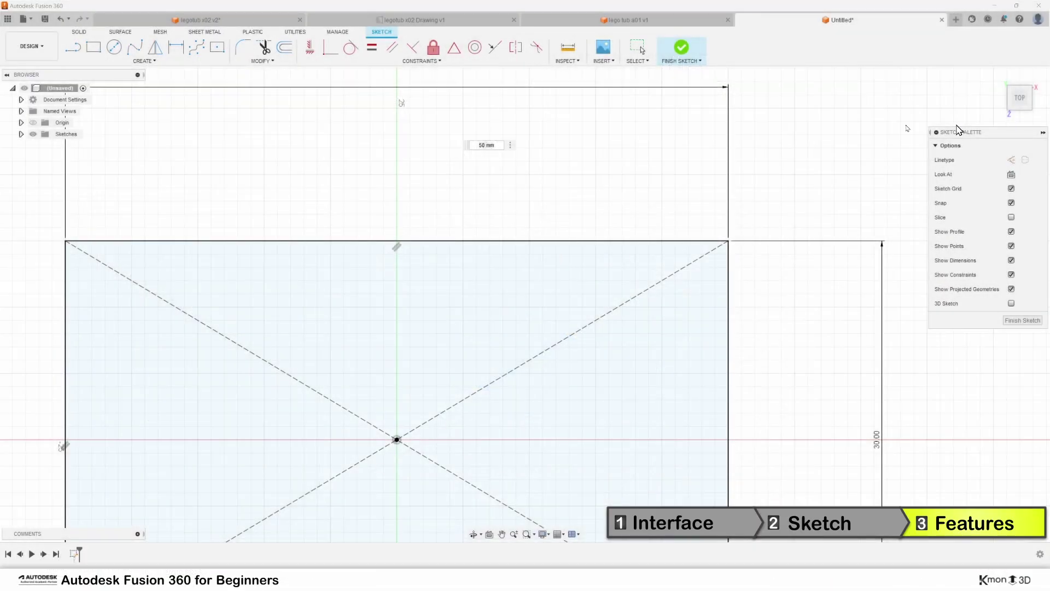
Reframe the rectangle, dismiss the pending dimension entry, and finish the sketch.
scroll(690, 267, down, 2)
middle_drag(621, 338, 615, 297)
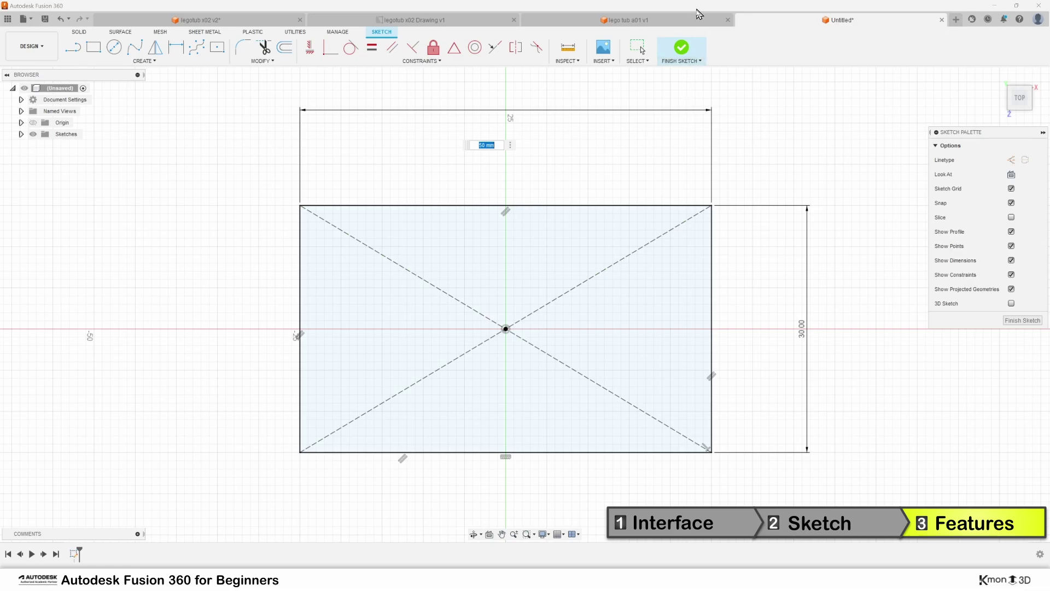
click(695, 60)
click(694, 59)
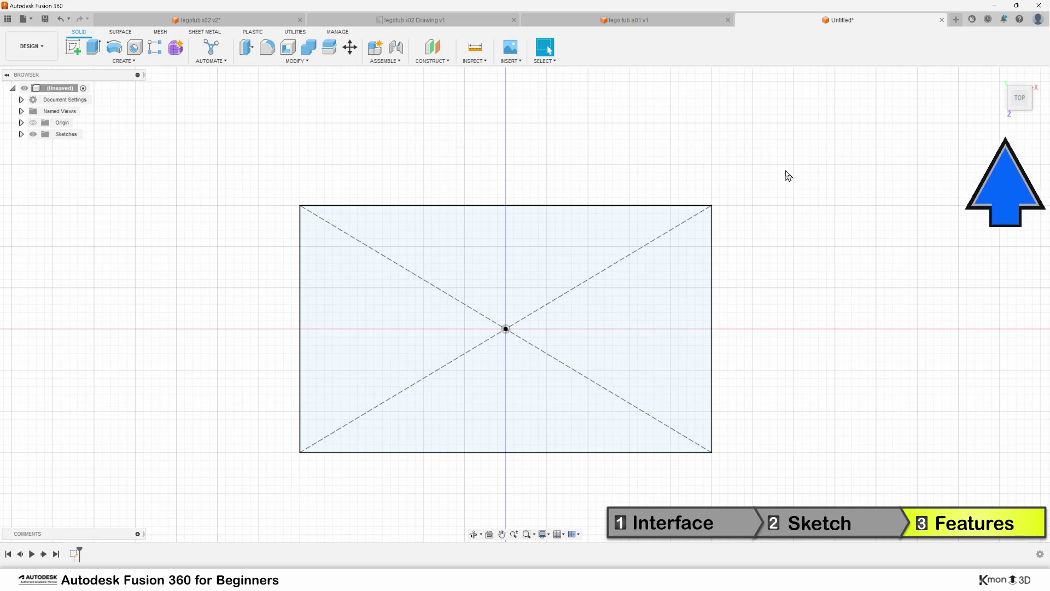
mouse_move(1018, 97)
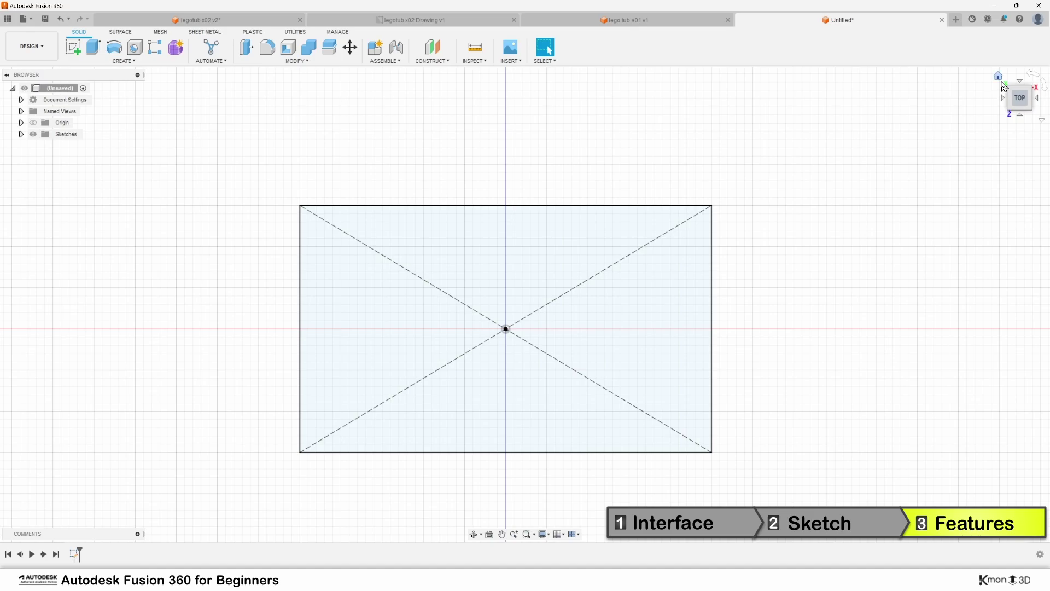
Show the 50 × 30 mm rectangle in the angled home view, zoomed and centred.
click(999, 76)
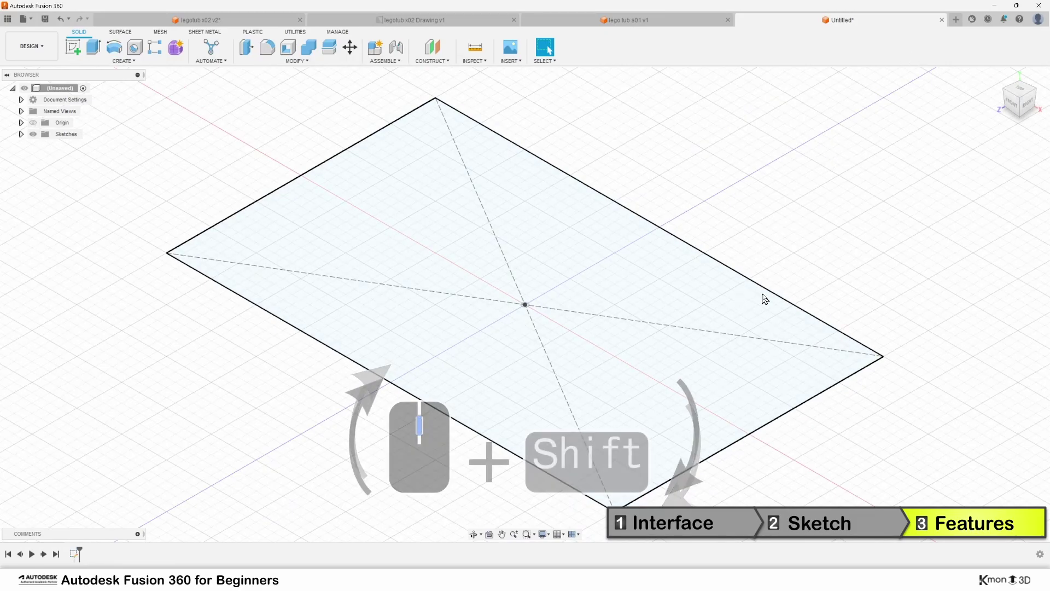
mouse_move(765, 299)
shift+middle_down()
mouse_move(748, 265)
mouse_move(770, 293)
mouse_move(758, 249)
mouse_move(770, 264)
mouse_move(778, 246)
mouse_move(786, 261)
shift+middle_up()
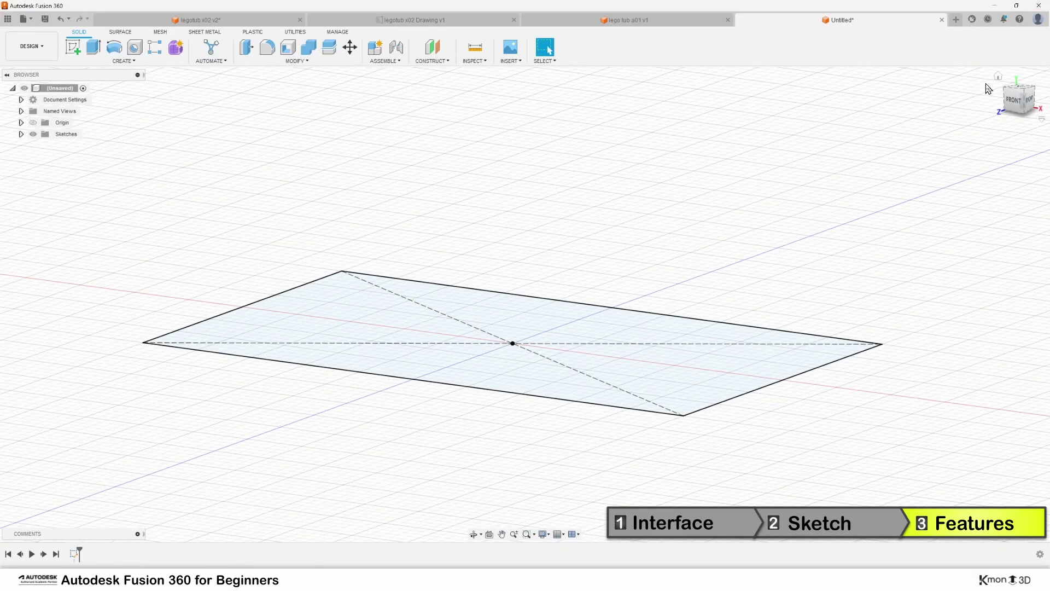
click(998, 76)
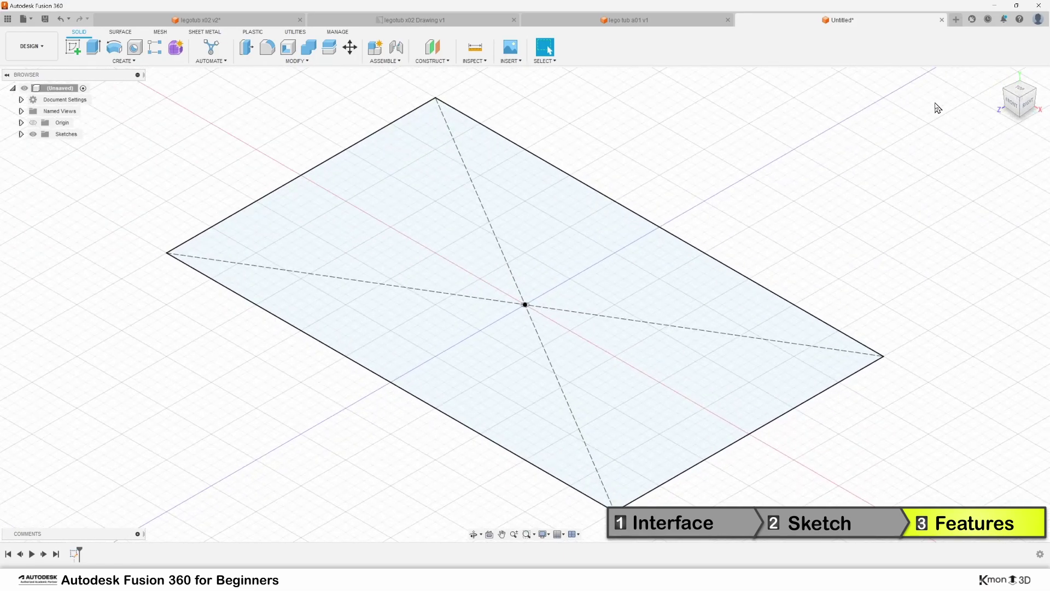
scroll(871, 196, down, 1)
scroll(870, 194, down, 2)
mouse_move(870, 193)
middle_down()
mouse_move(742, 281)
mouse_move(732, 268)
middle_up()
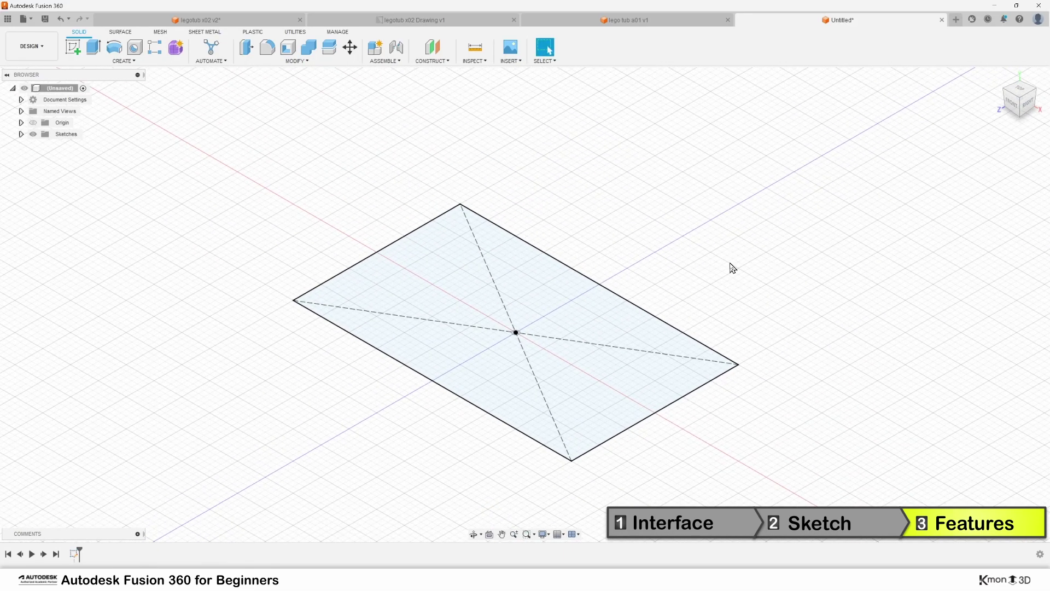
scroll(733, 263, up, 1)
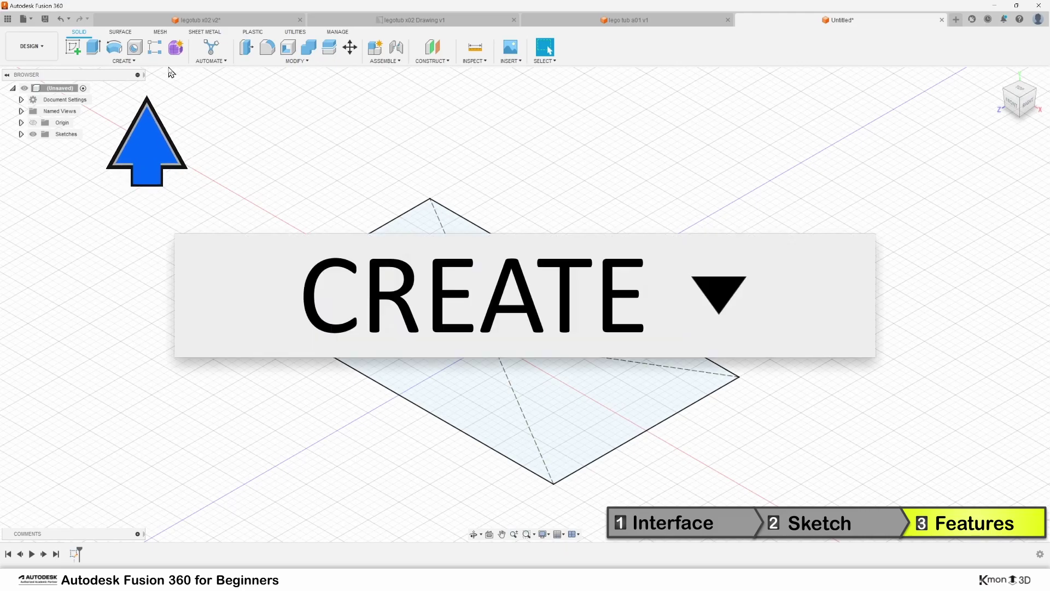
Extrude the rectangle 20 mm into a new solid body with a 20° outward taper.
click(167, 61)
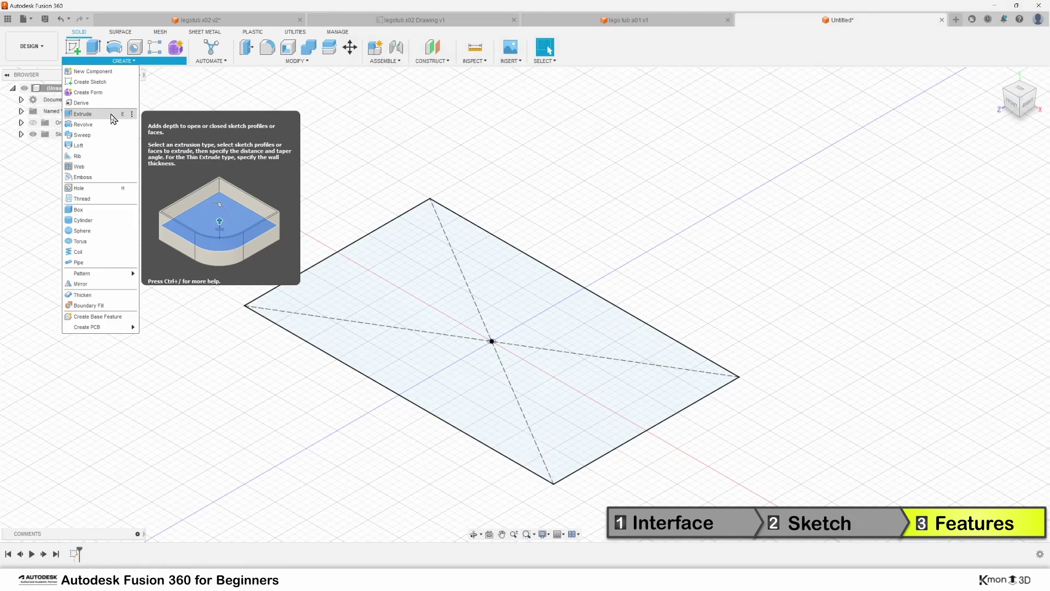
click(113, 114)
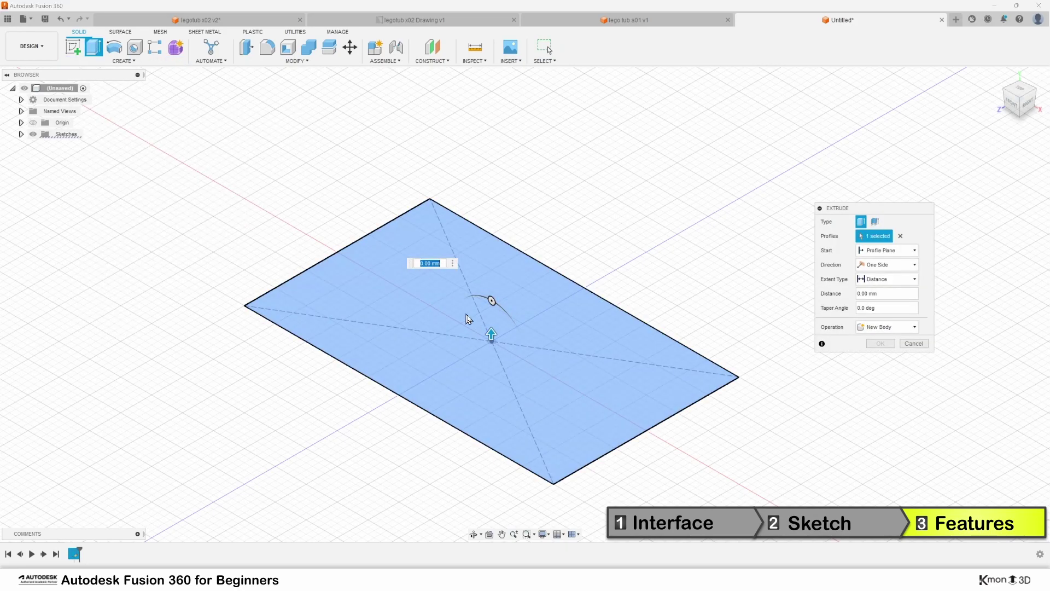
drag(492, 306, 489, 212)
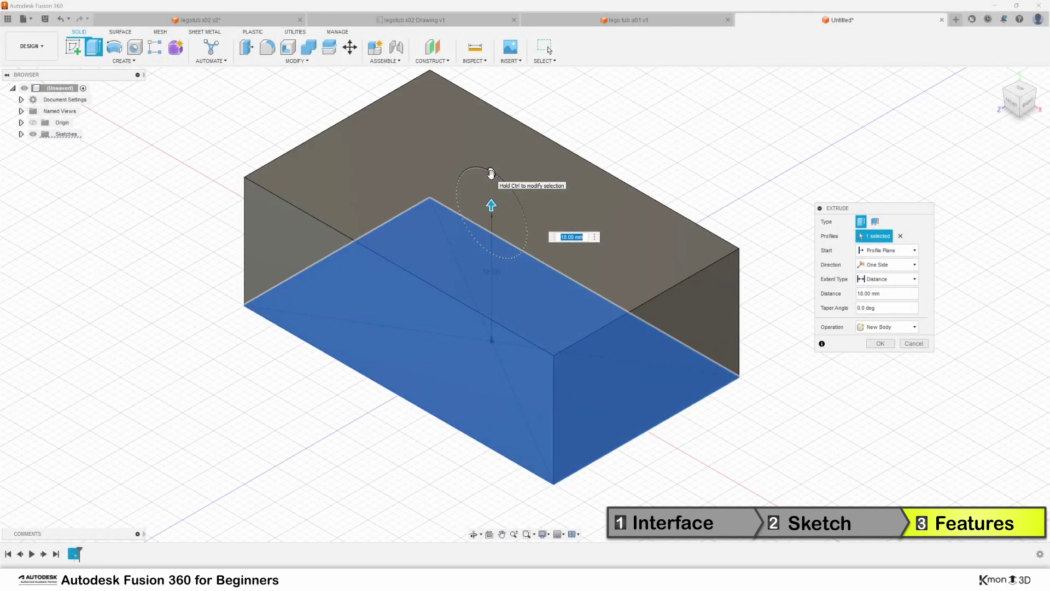
drag(492, 174, 500, 190)
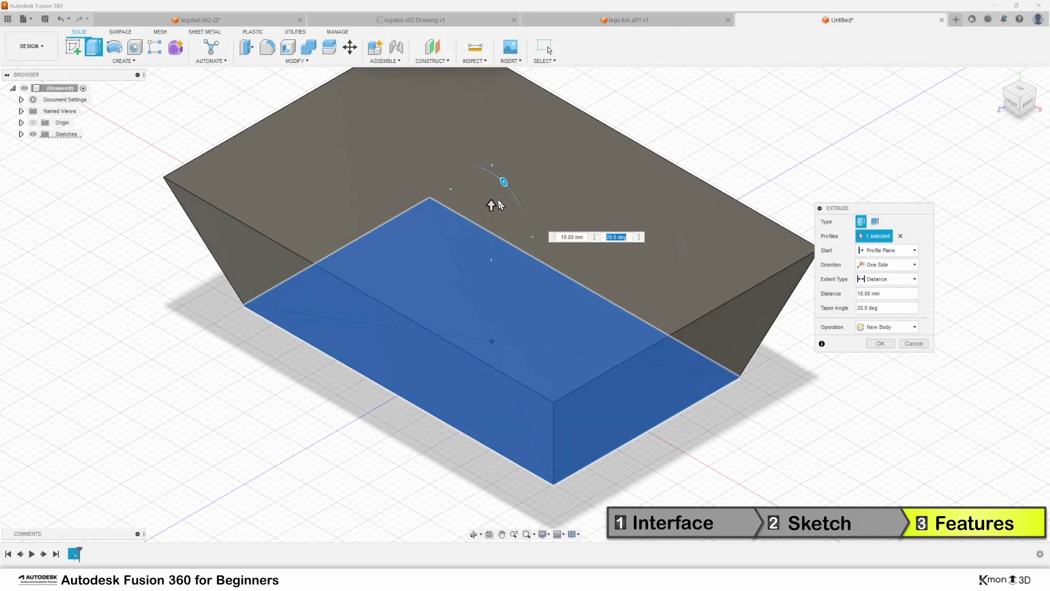
drag(493, 203, 491, 191)
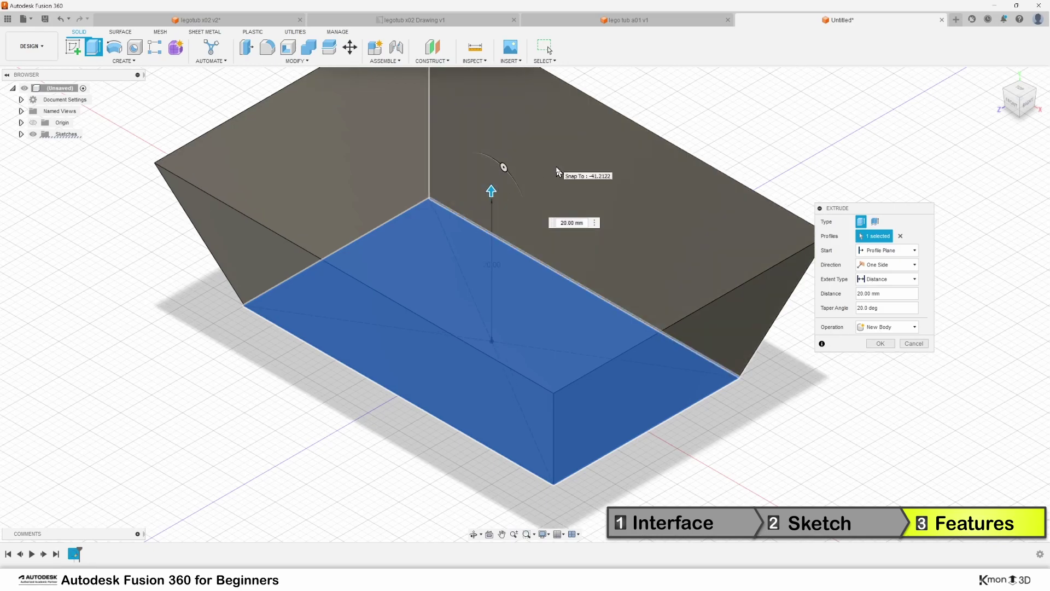
middle_drag(500, 192, 466, 248)
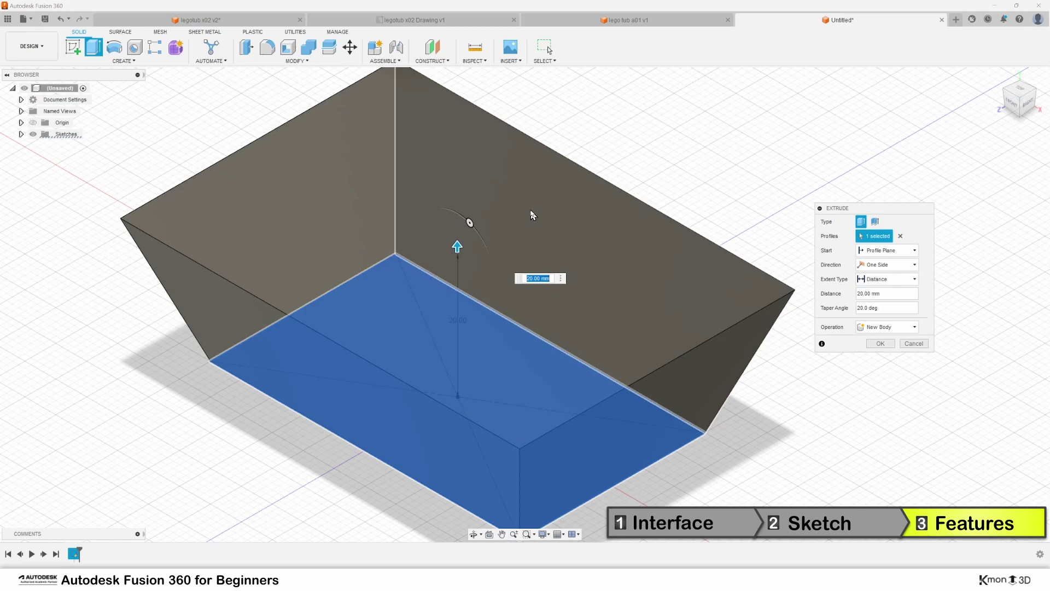
scroll(526, 235, down, 1)
middle_drag(526, 236, 539, 213)
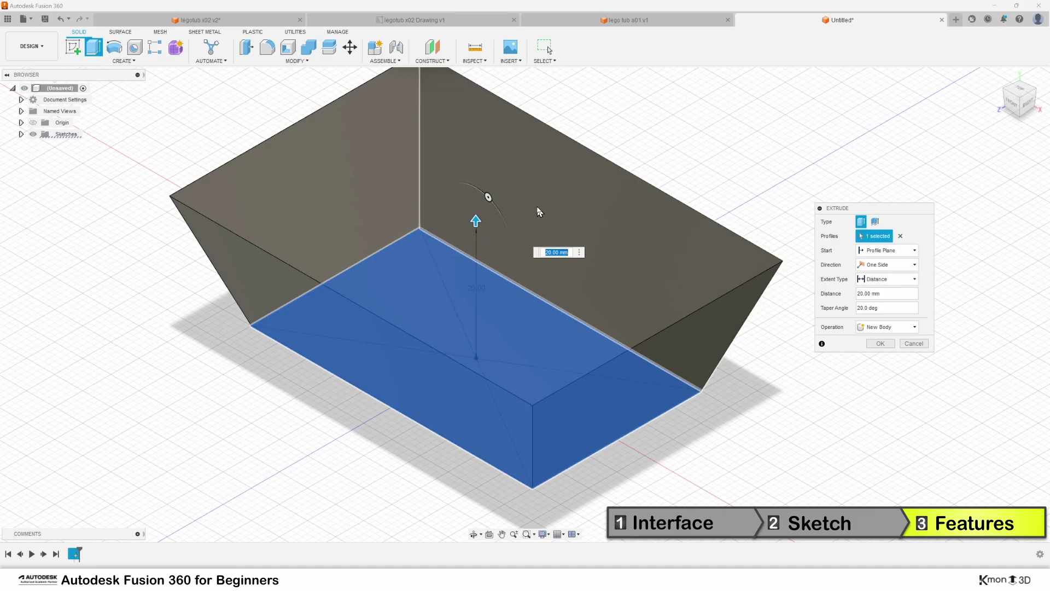
shift+middle_drag(540, 186, 540, 186)
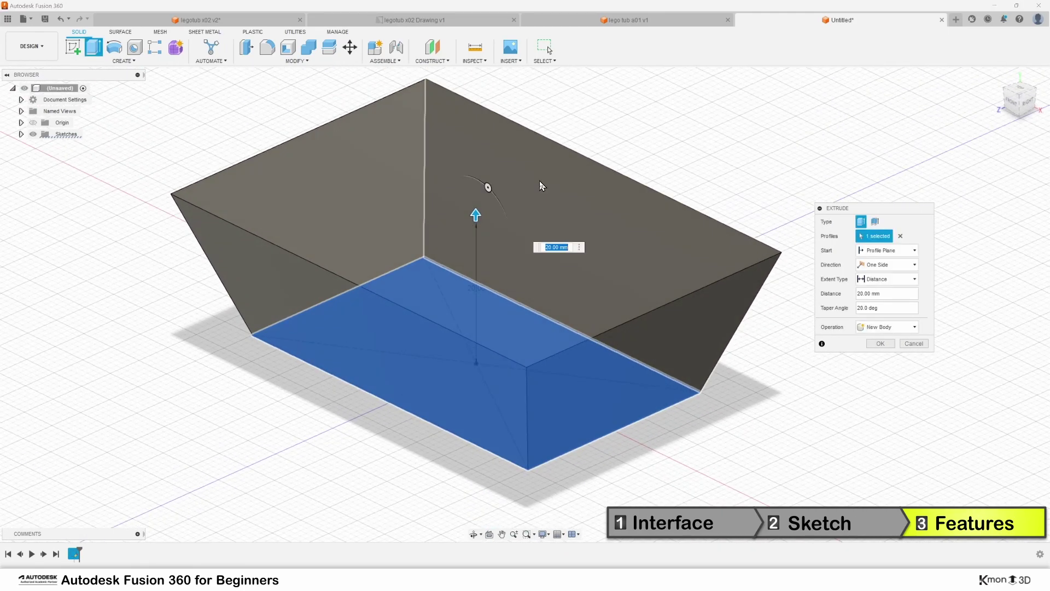
click(876, 345)
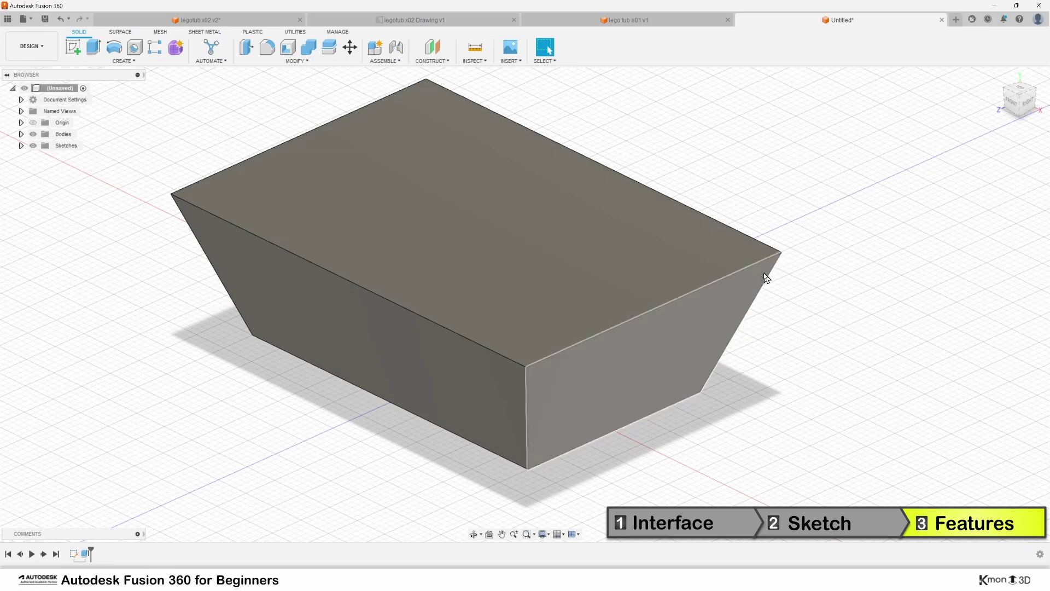
Shell the tapered block to 2 mm walls with the top face removed, making an open tub.
middle_drag(819, 284, 831, 307)
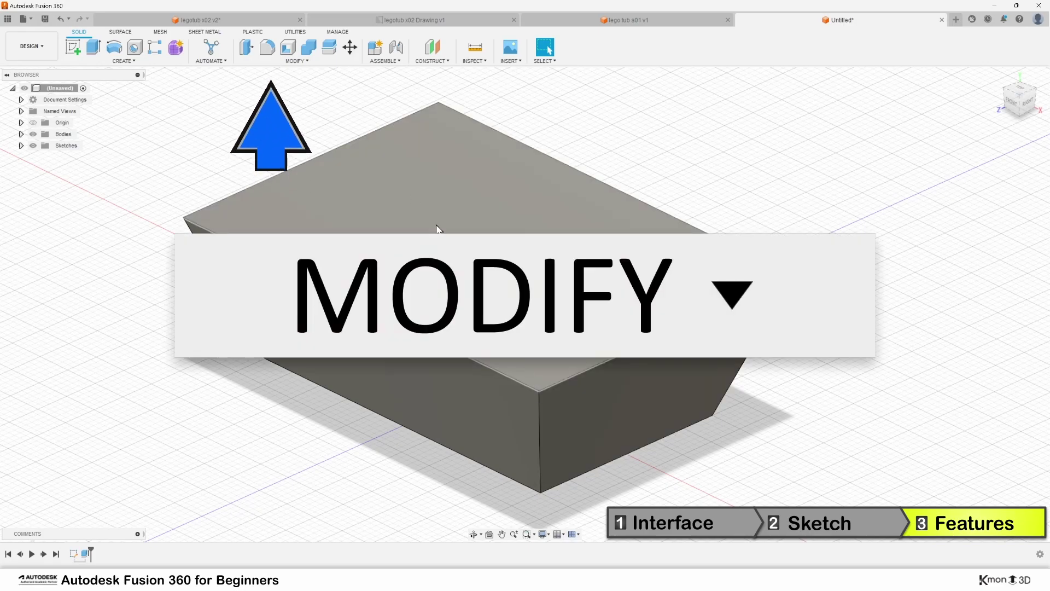
click(296, 61)
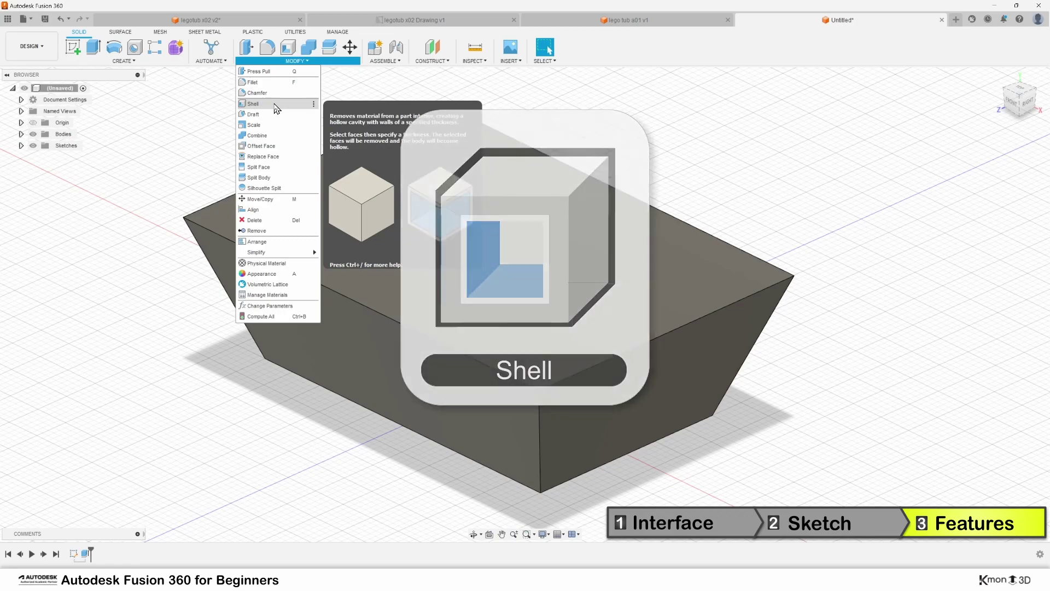
click(276, 104)
click(487, 276)
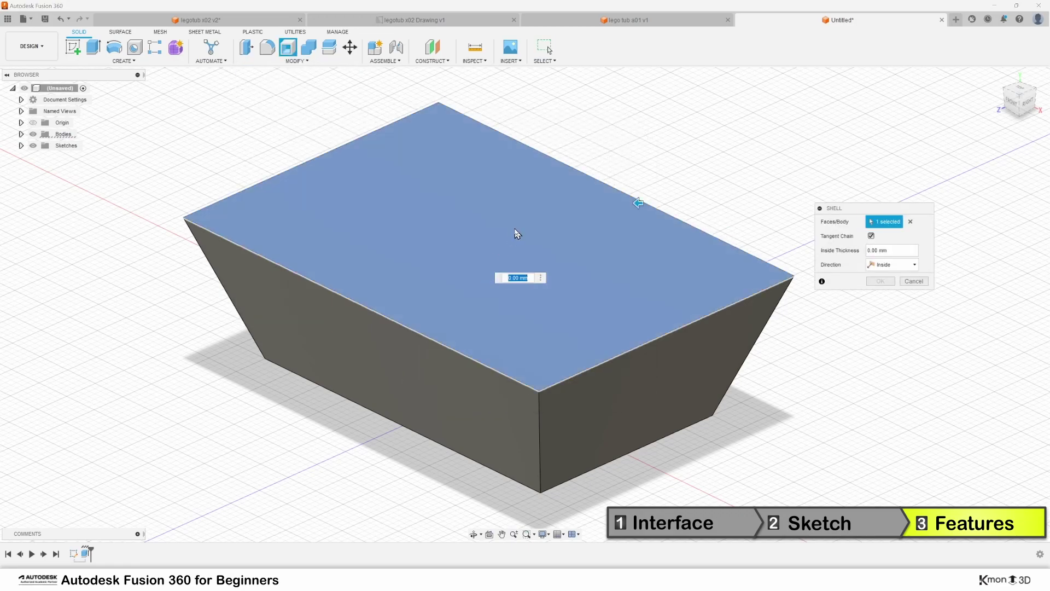
scroll(516, 234, up, 1)
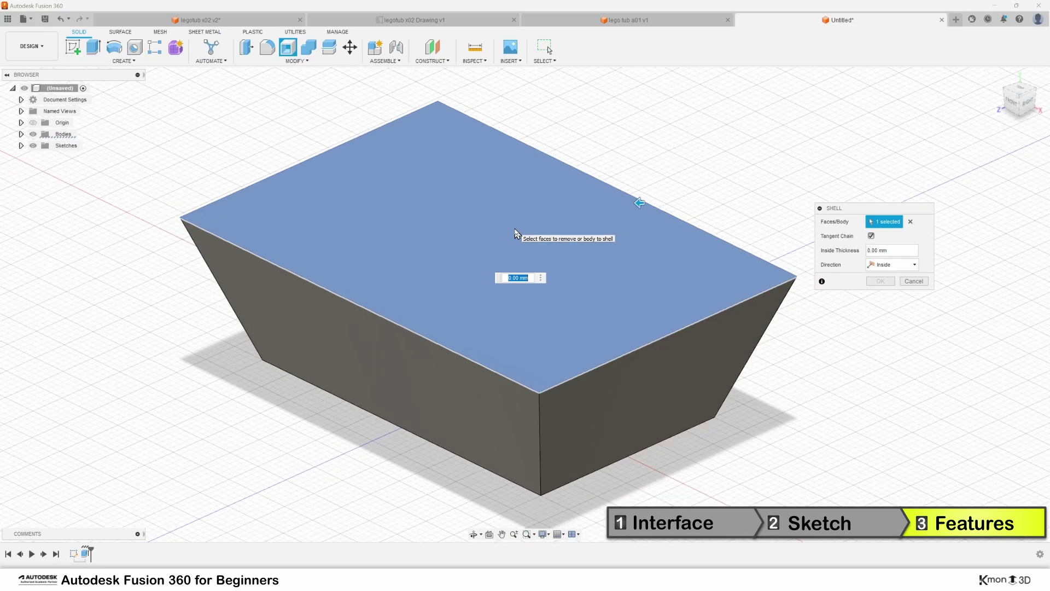
text(2)
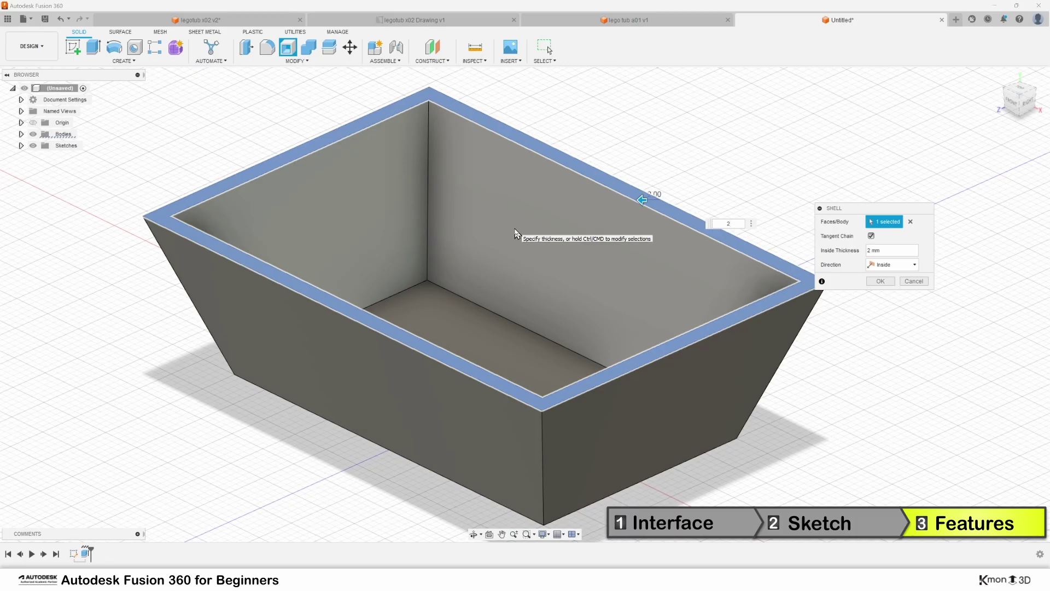
mouse_move(516, 234)
shift+middle_down()
mouse_move(528, 236)
mouse_move(514, 242)
shift+middle_up()
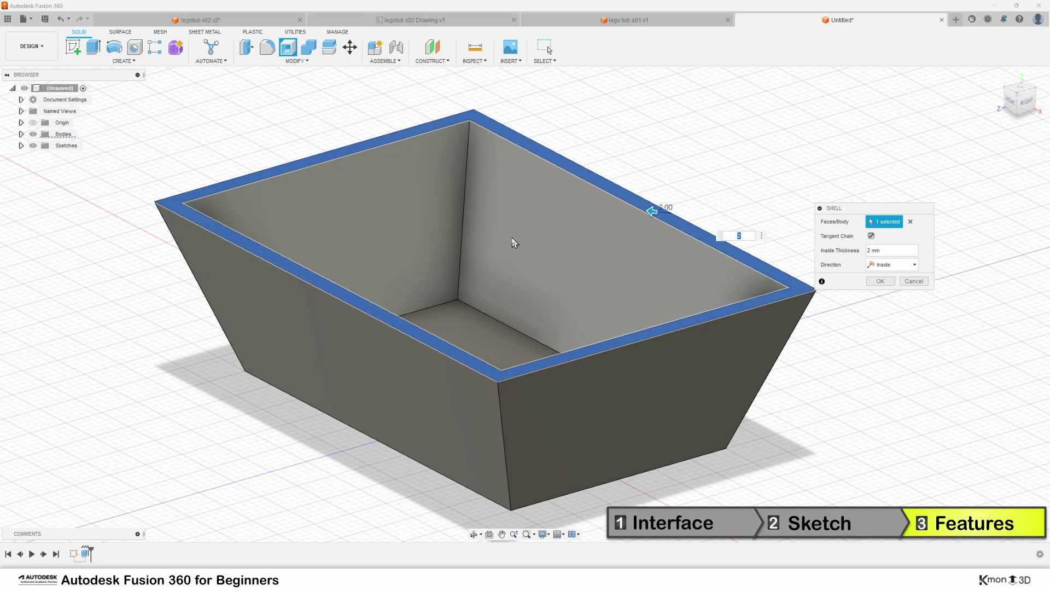
shift+middle_drag(522, 253, 532, 251)
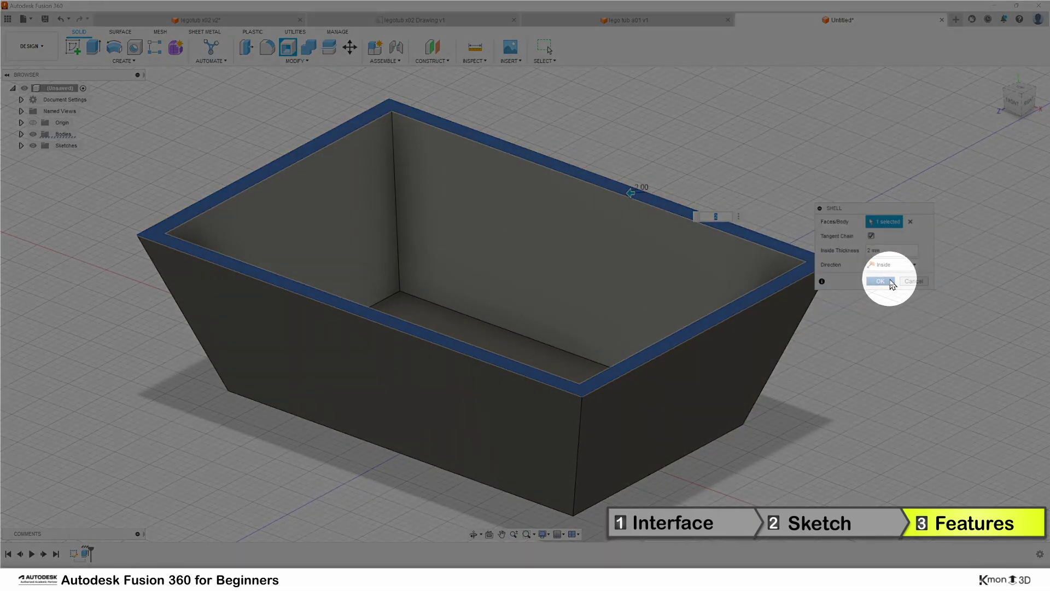
click(880, 281)
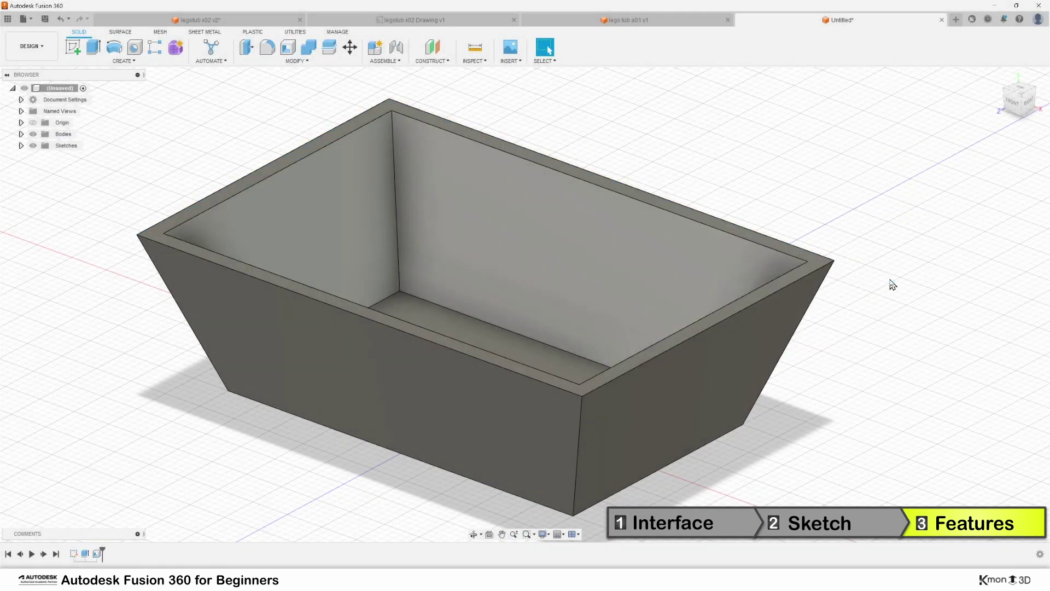
Inspect the shelled box from below and briefly check the legotub x02 v2 reference design.
shift+middle_drag(893, 284, 796, 372)
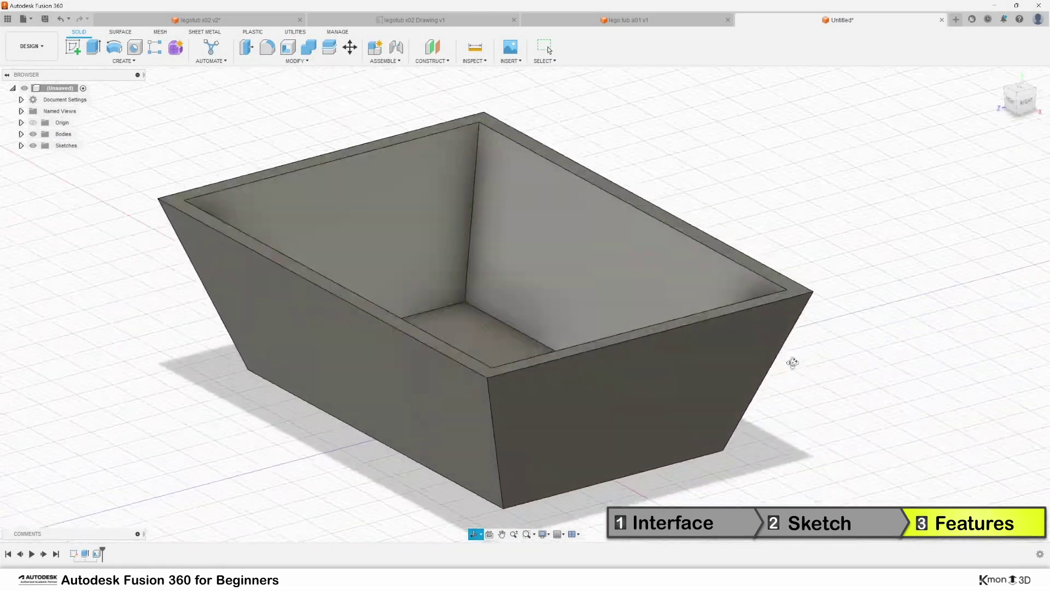
click(185, 22)
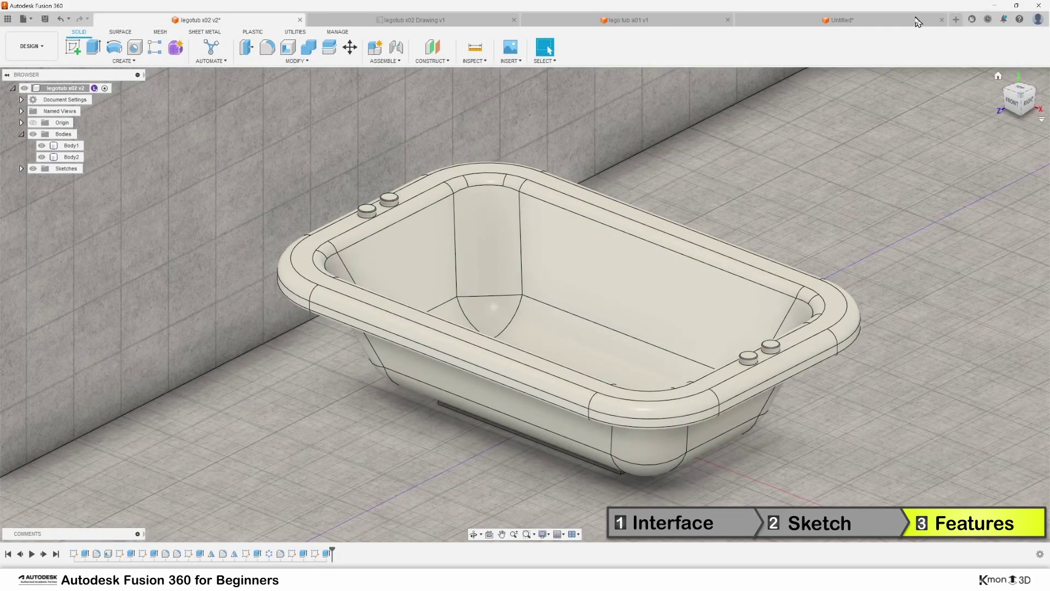
click(918, 22)
Back in the Untitled design, view the box from lower down and bring up the Modify operations list.
shift+middle_drag(750, 356, 804, 350)
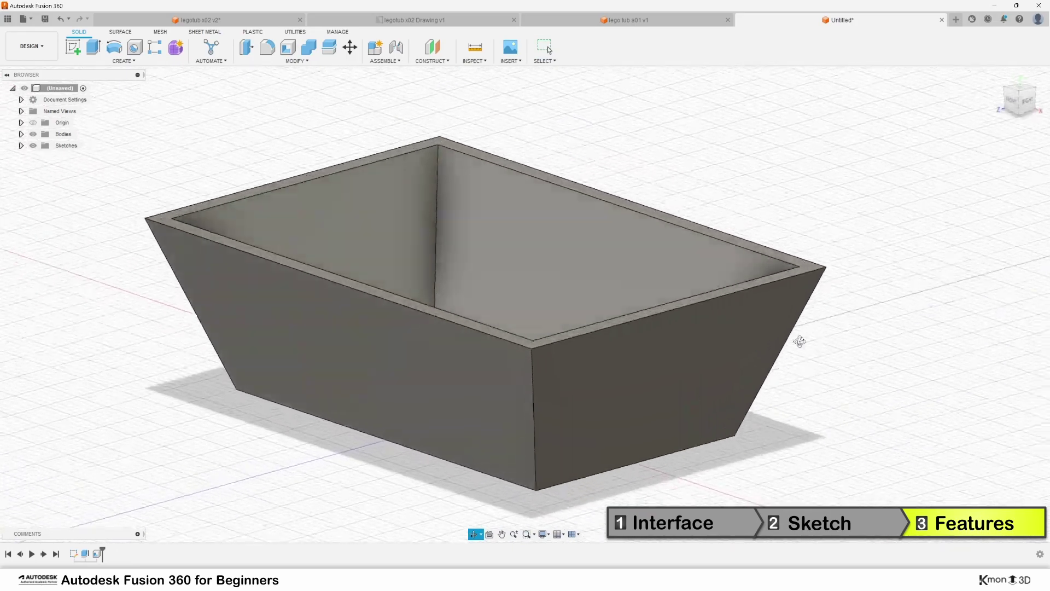
key(f)
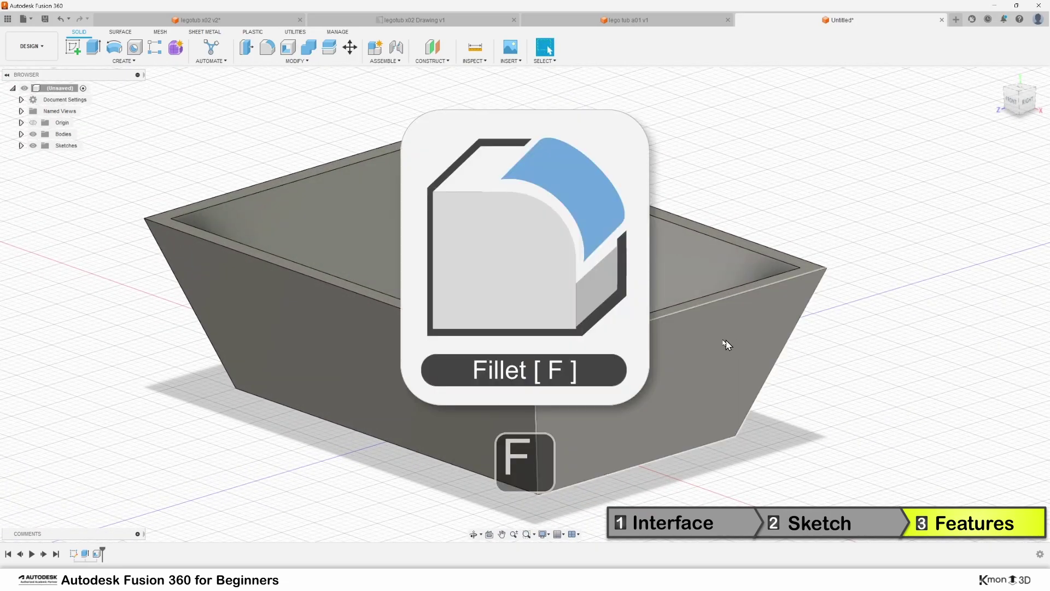
click(287, 63)
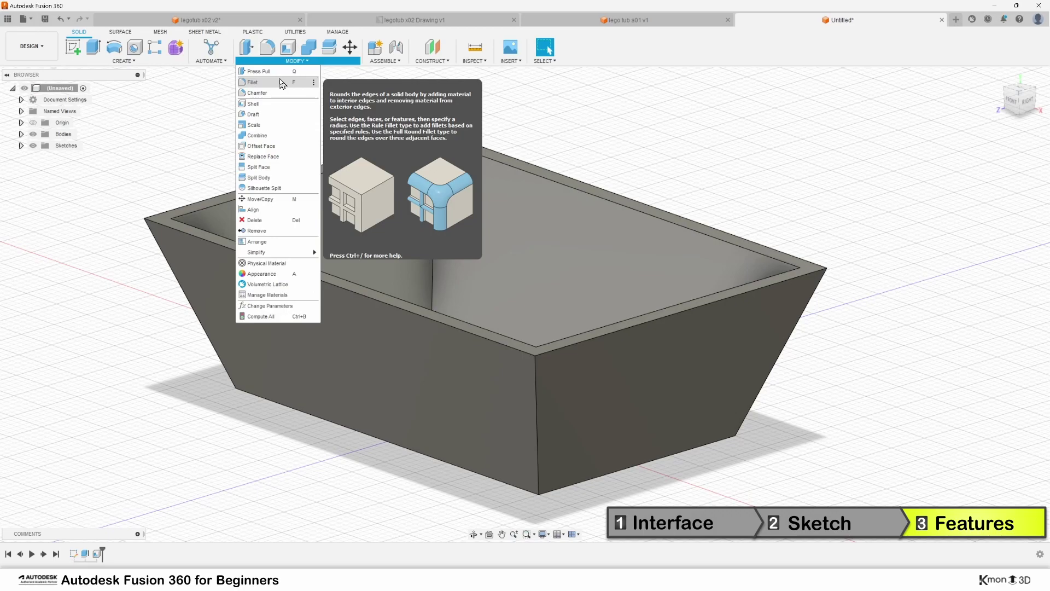
Start a fillet and select the tub's first corner and inner vertical edges.
click(280, 82)
click(766, 350)
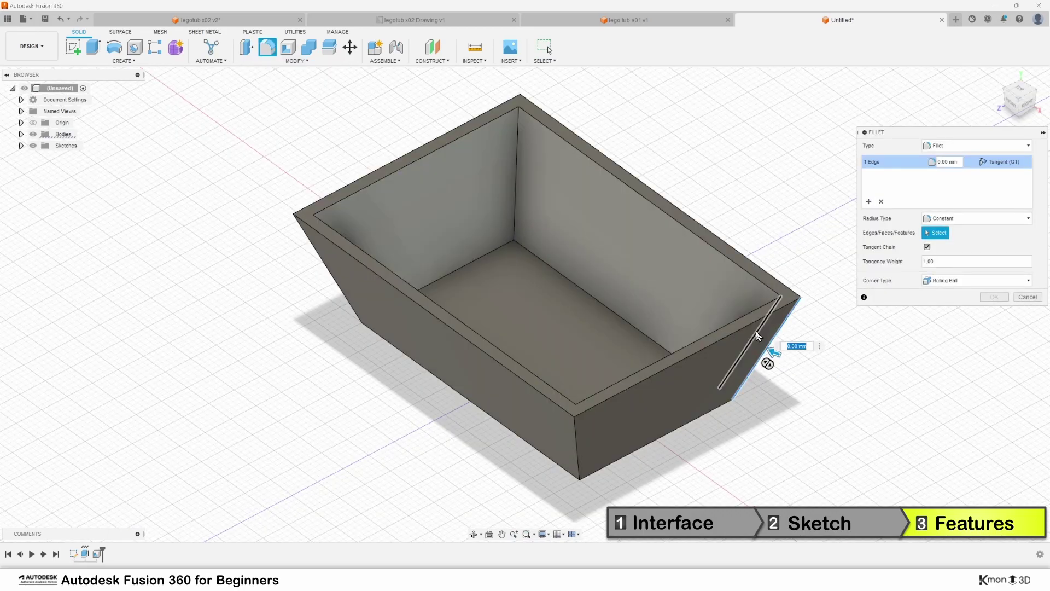
click(757, 332)
click(575, 443)
shift+middle_drag(574, 443, 527, 337)
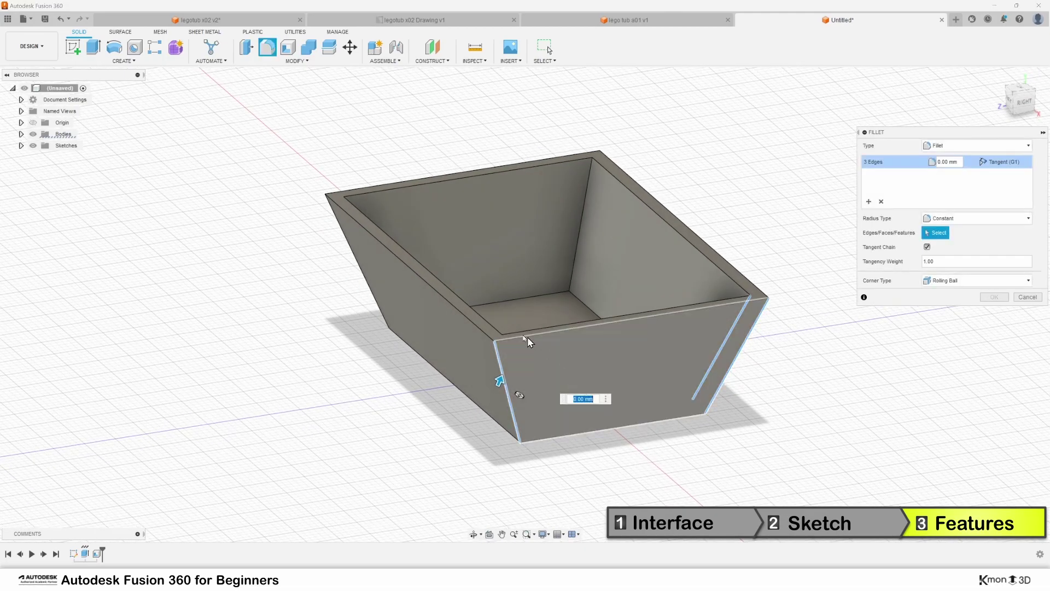
click(515, 383)
click(377, 273)
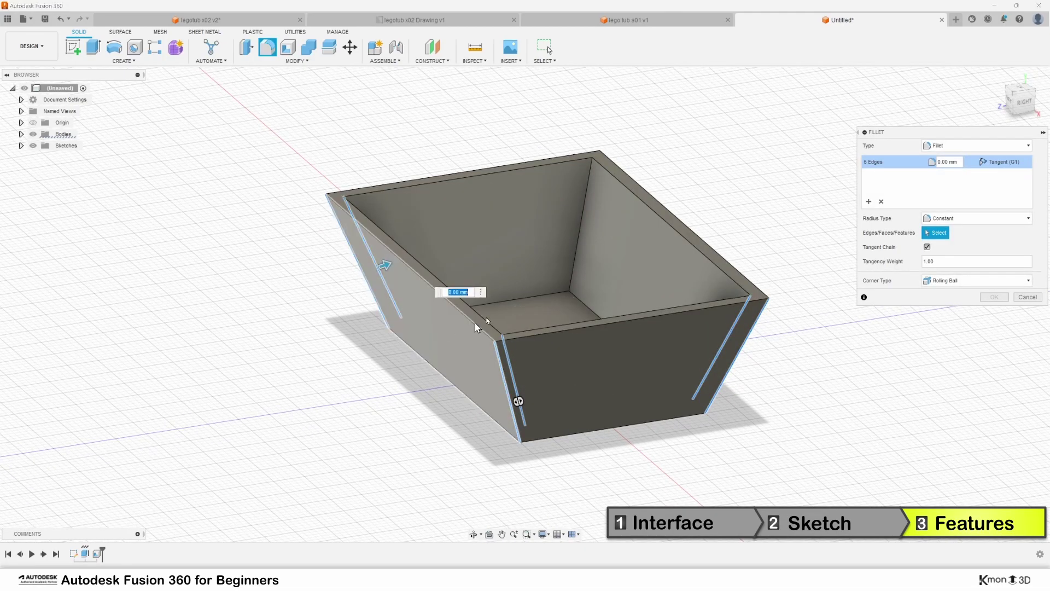
click(581, 219)
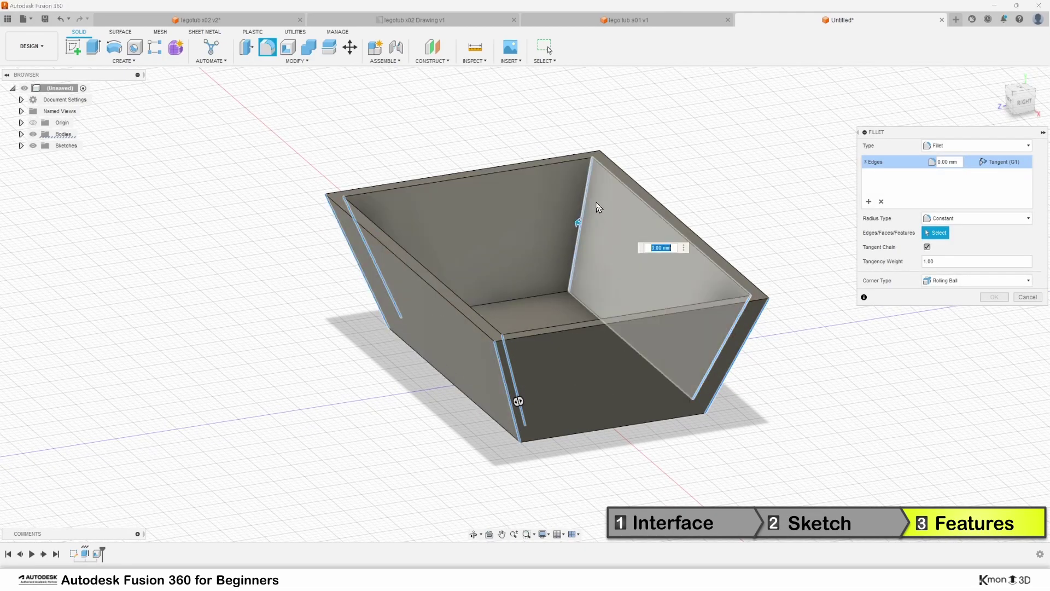
click(582, 219)
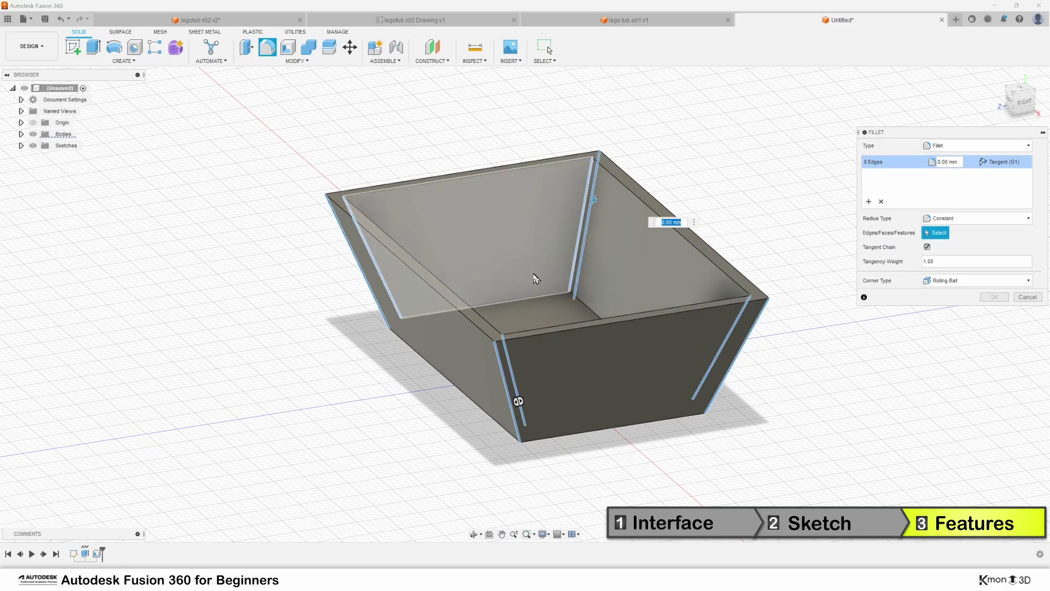
Add the remaining corner, side and bottom front edges to make a 16-edge selection, leaving out the top rim.
shift+middle_drag(537, 281, 566, 290)
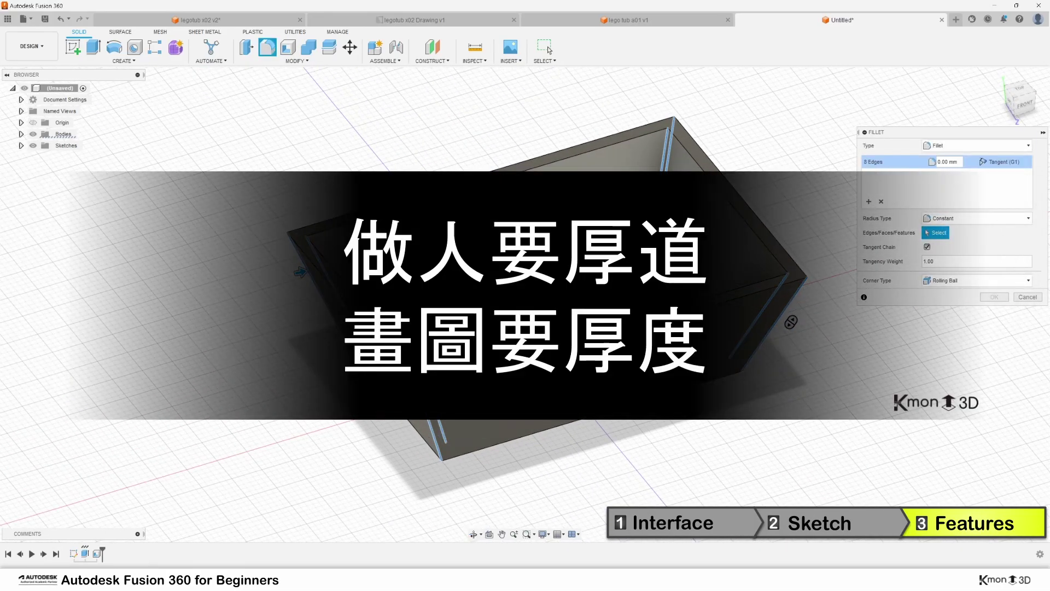
click(566, 288)
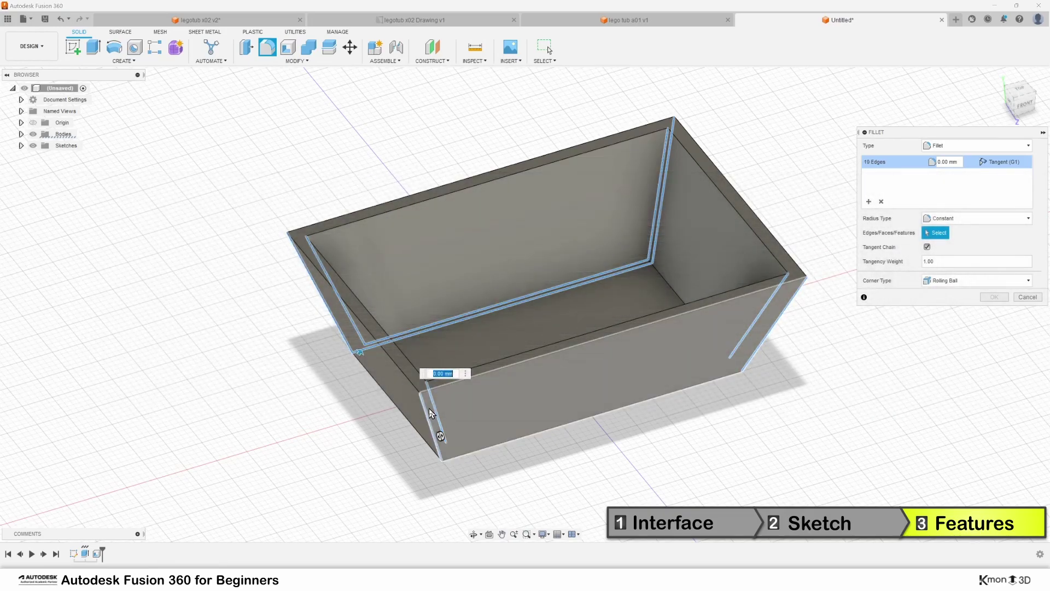
click(398, 385)
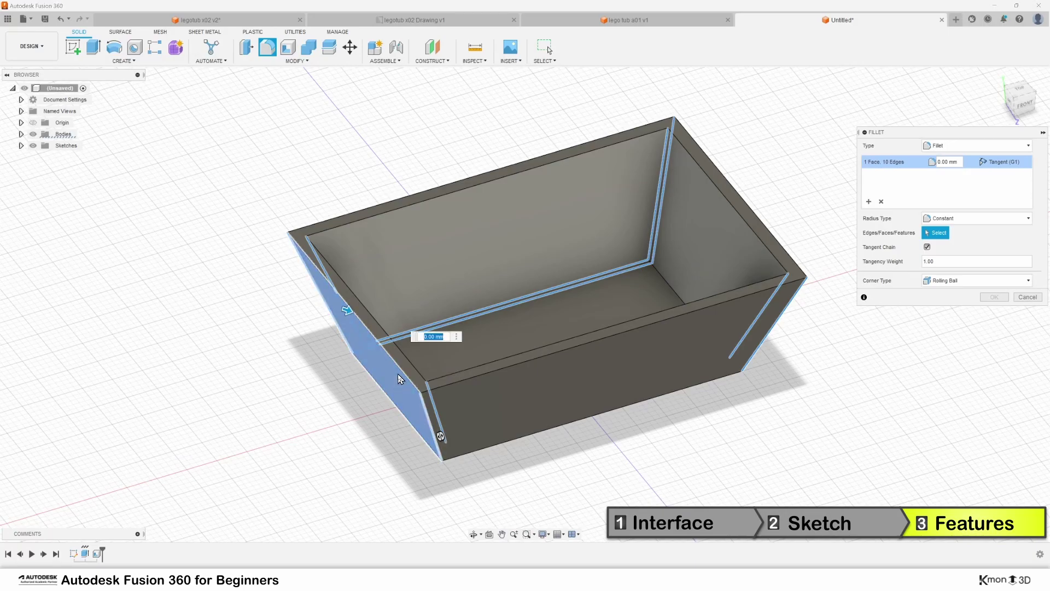
click(400, 386)
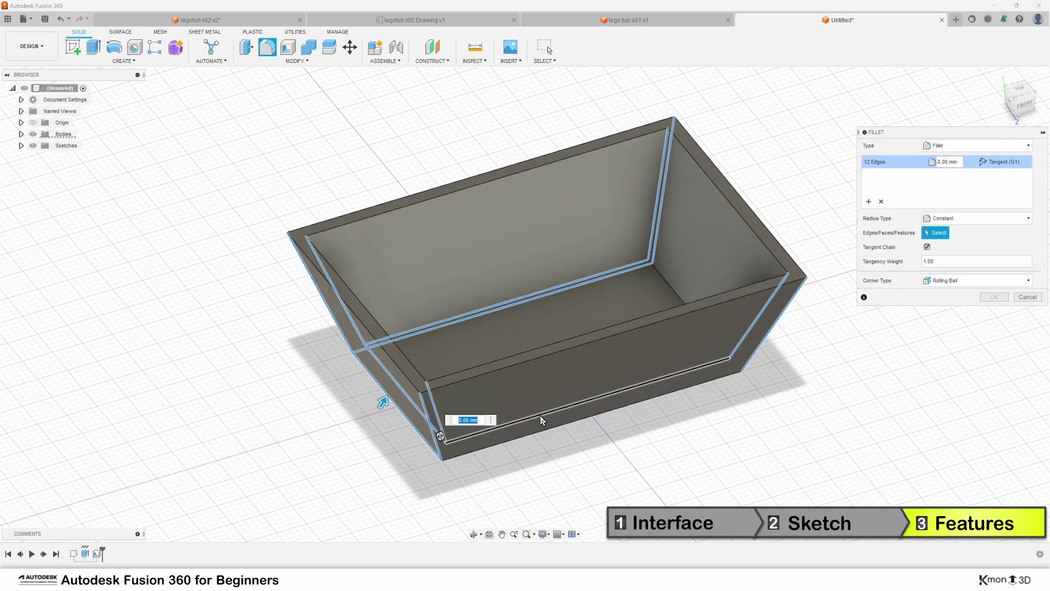
click(540, 415)
shift+middle_drag(547, 426, 708, 234)
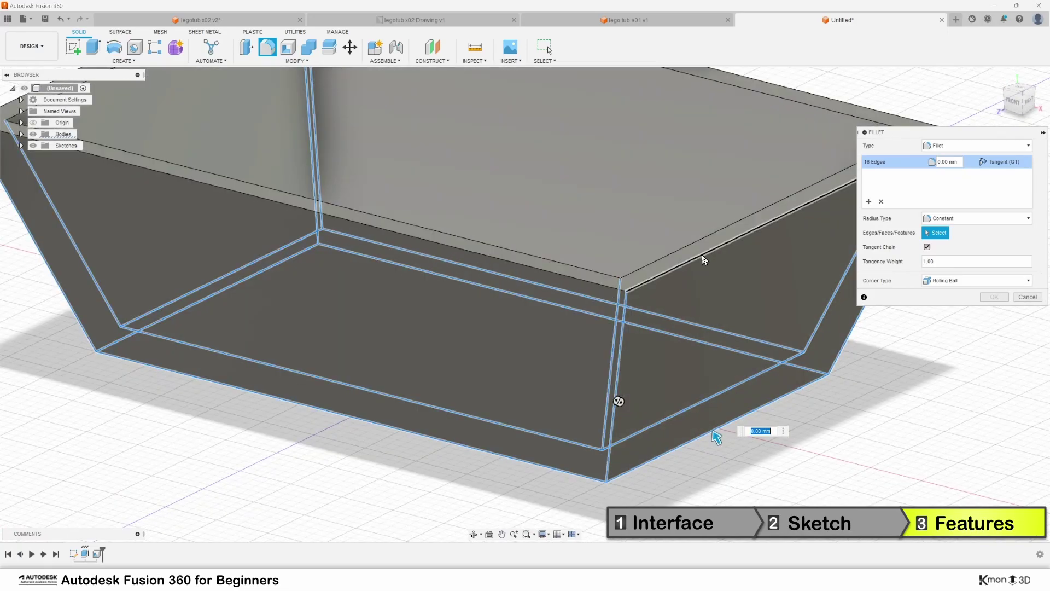
click(702, 255)
click(678, 272)
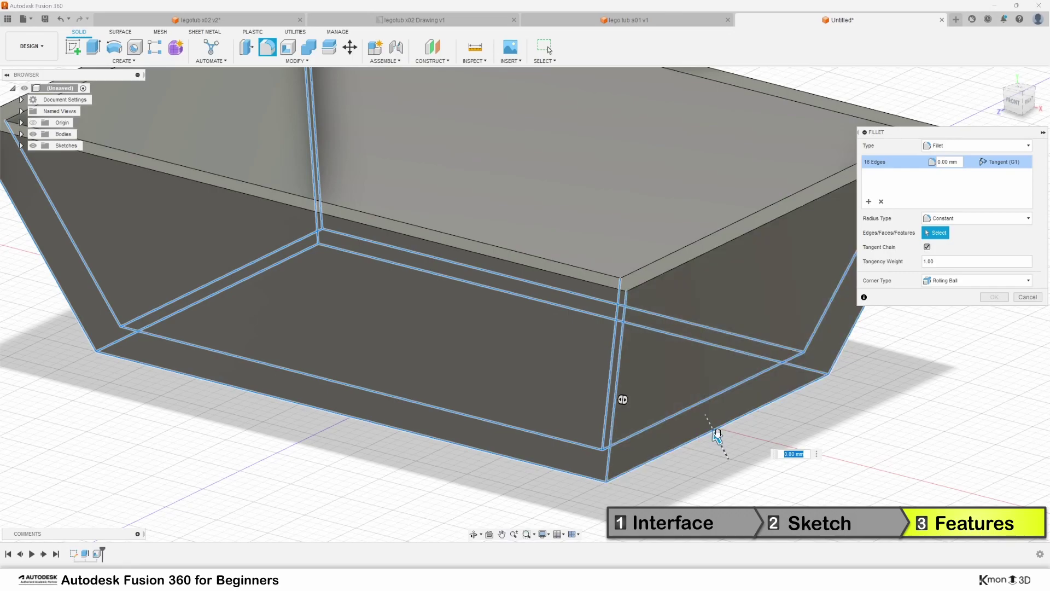
Set the fillet radius to 9.50 mm, then switch to the legotub x02 v2 reference.
drag(717, 436, 704, 411)
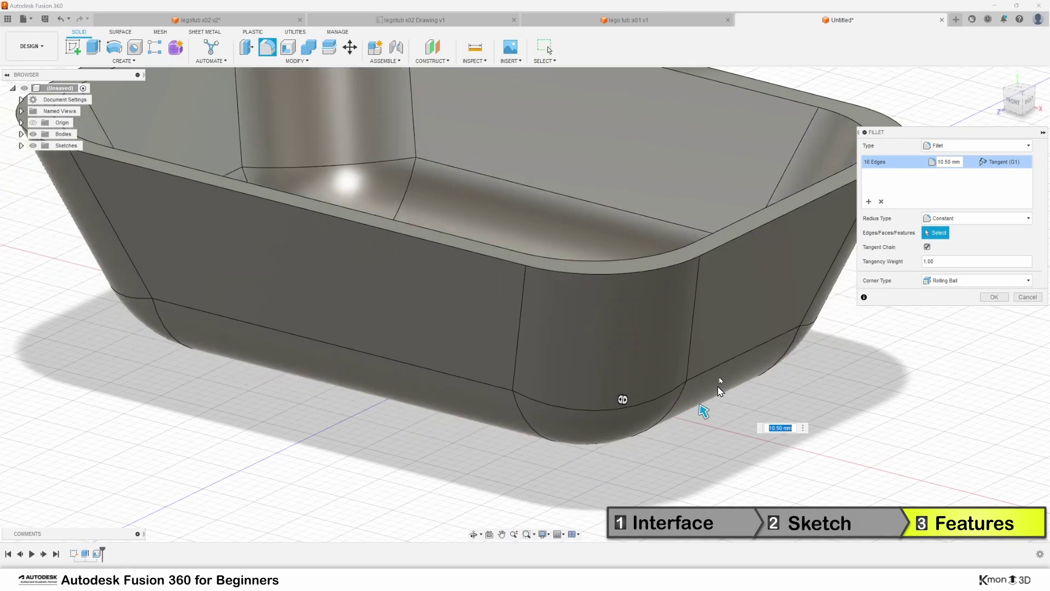
scroll(706, 411, down, 5)
middle_drag(756, 264, 754, 276)
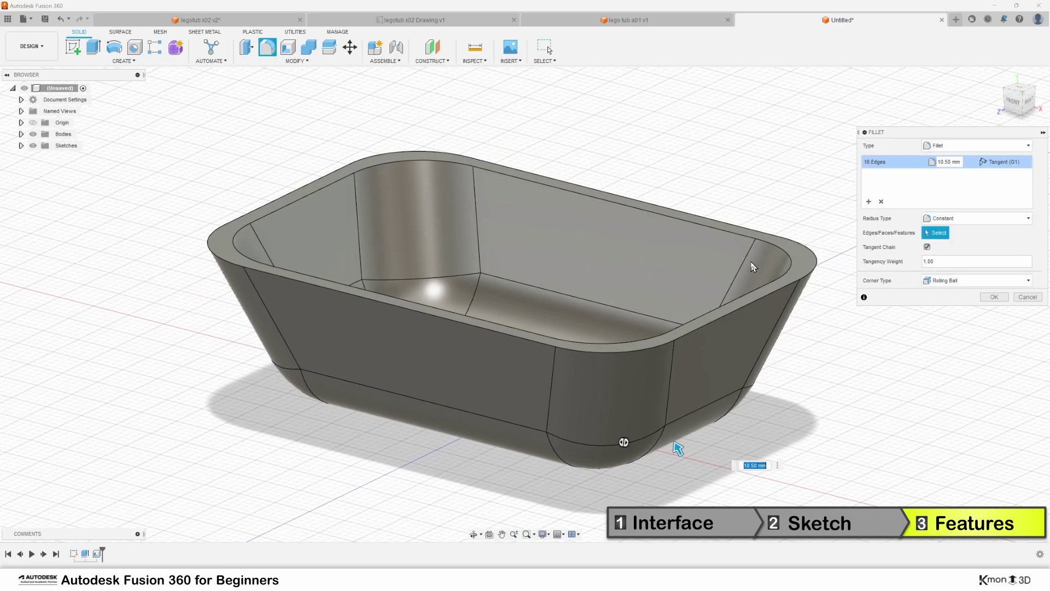
shift+middle_drag(621, 269, 621, 274)
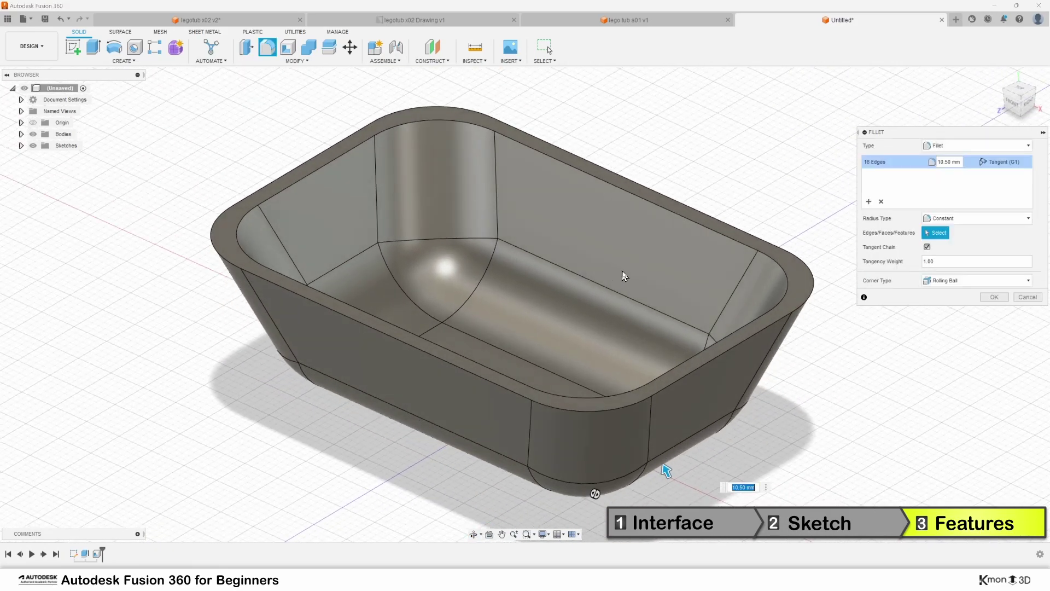
text(5.)
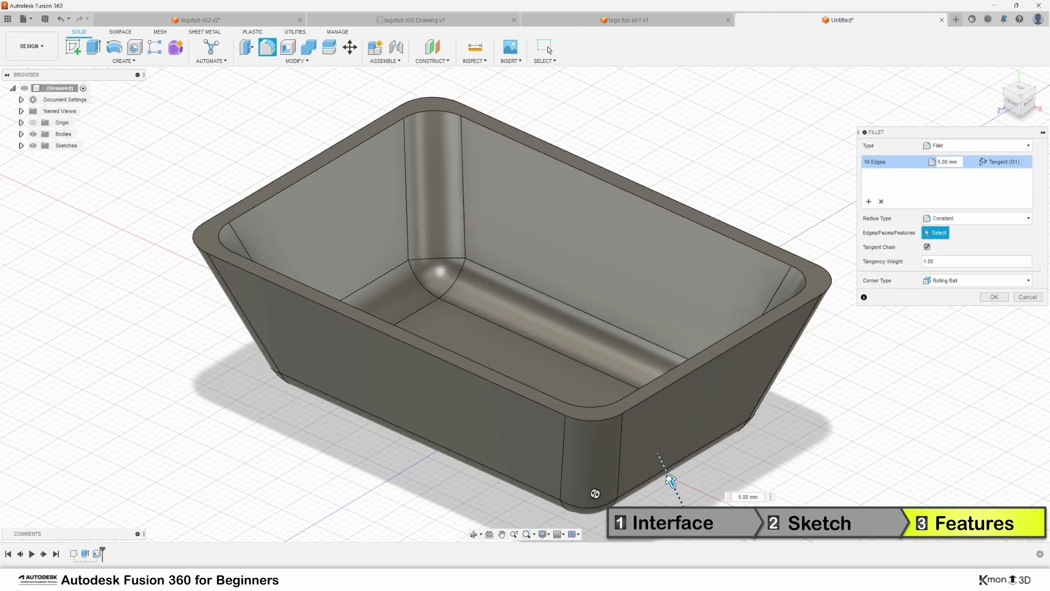
key(Return)
mouse_move(682, 304)
shift+middle_down()
mouse_move(671, 305)
mouse_move(688, 407)
shift+middle_up()
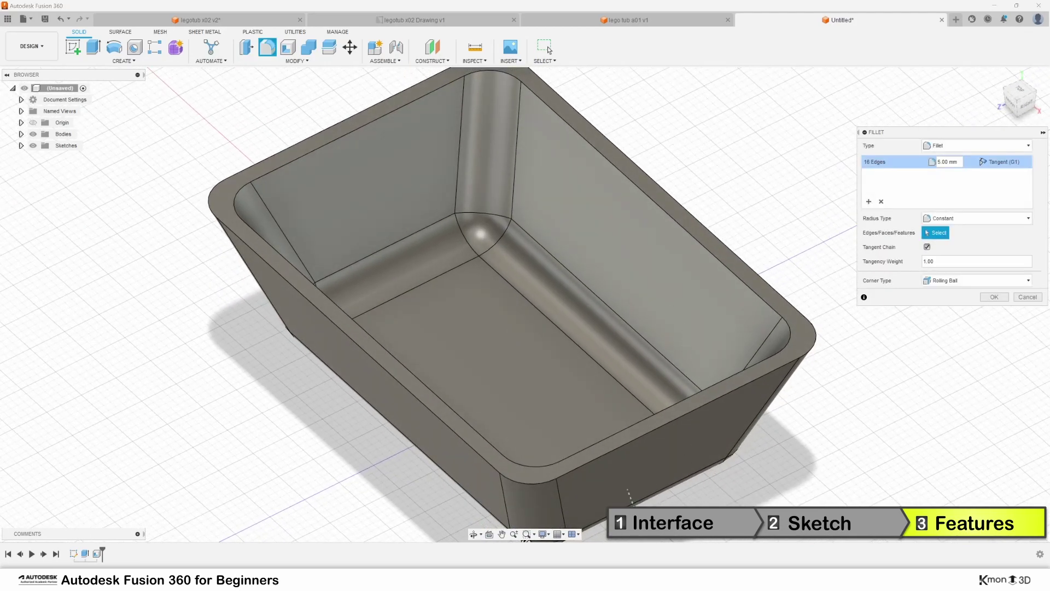
drag(623, 482, 632, 500)
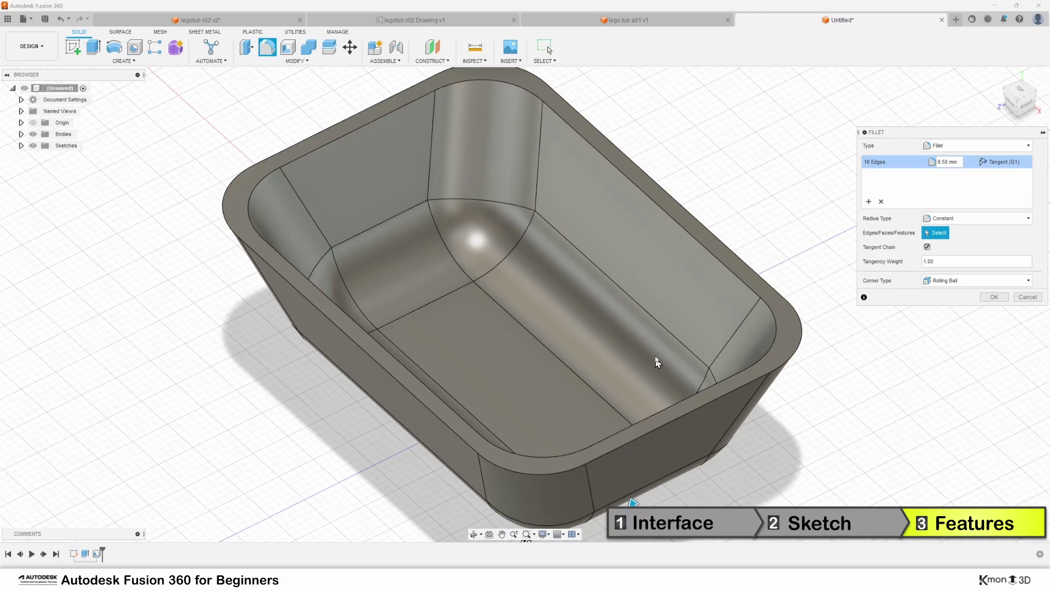
mouse_move(657, 359)
shift+middle_down()
mouse_move(573, 446)
mouse_move(664, 434)
mouse_move(721, 395)
mouse_move(711, 432)
shift+middle_up()
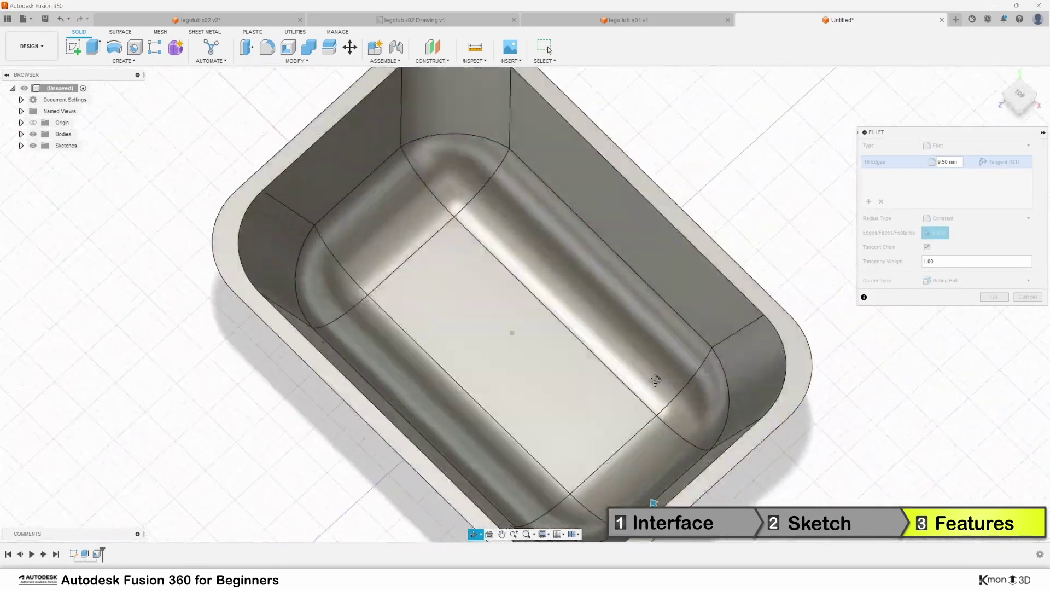
click(156, 21)
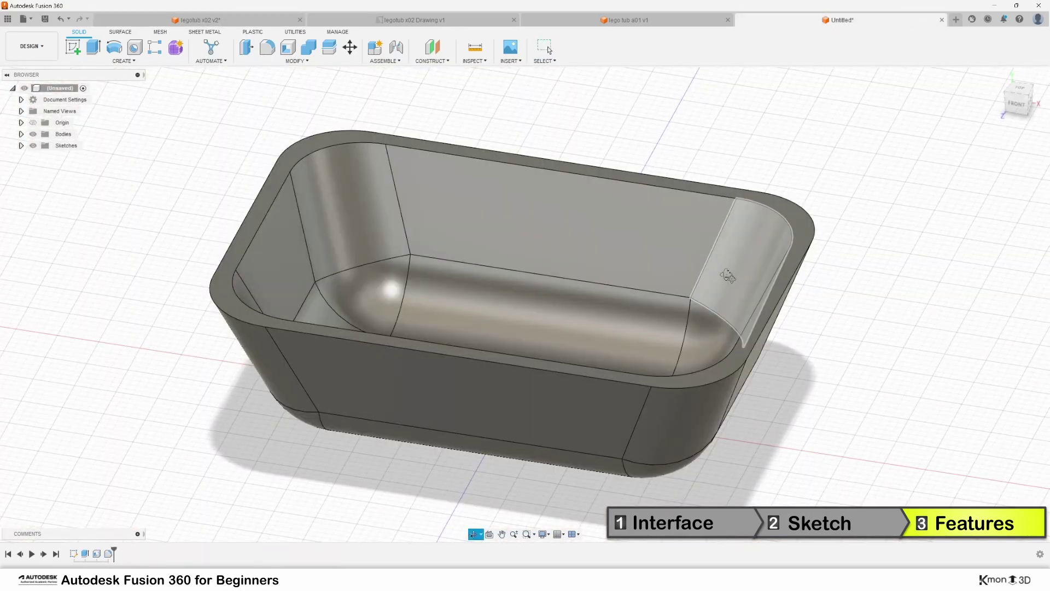
Orbit to a low front-right view of the tub.
shift+middle_drag(727, 277, 735, 276)
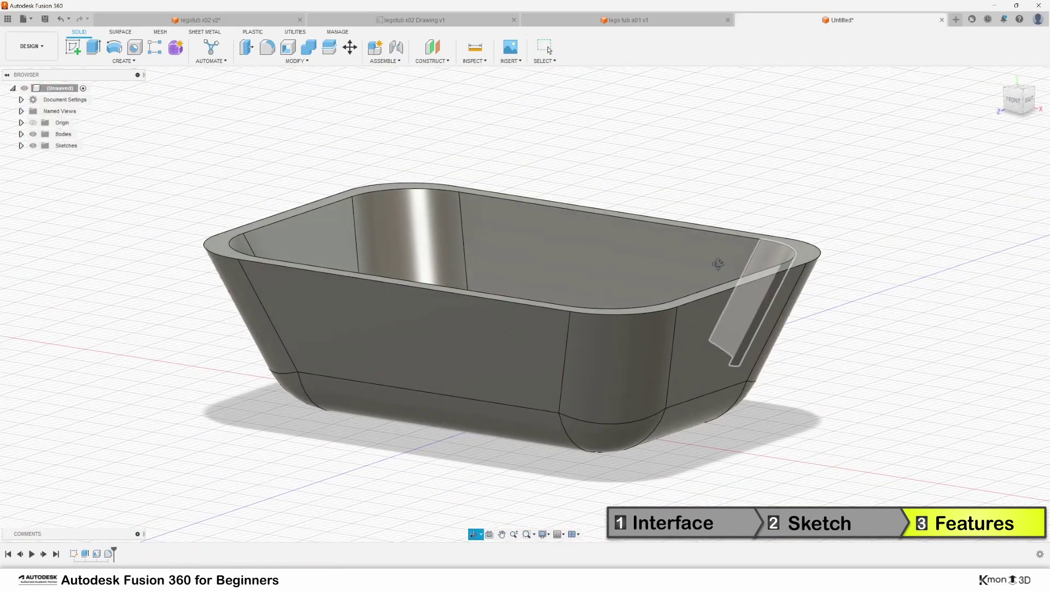
shift+middle_drag(859, 293, 850, 288)
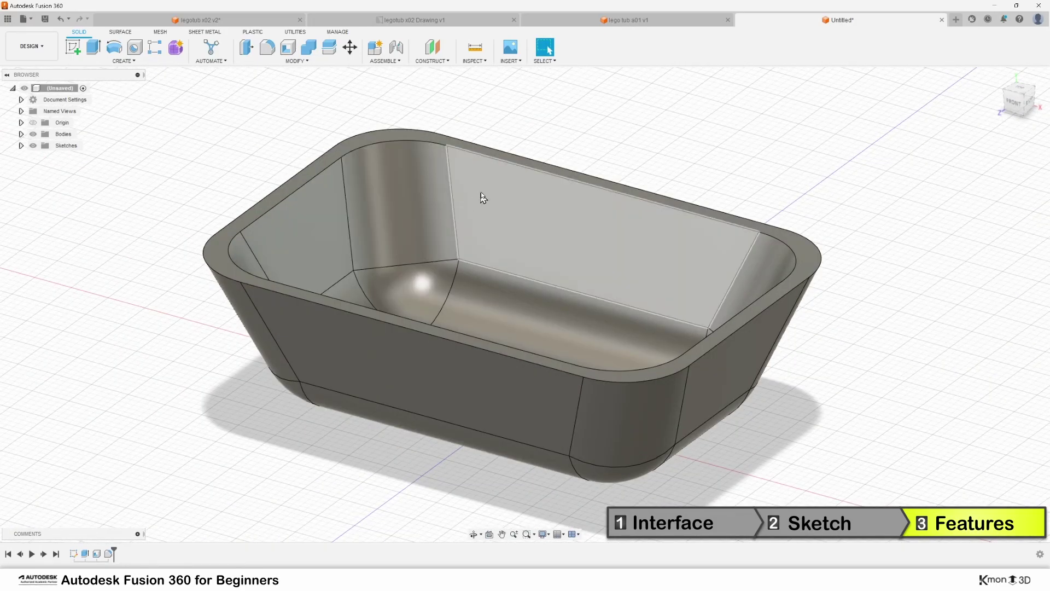
mouse_move(481, 197)
shift+middle_down()
mouse_move(468, 187)
mouse_move(478, 192)
shift+middle_up()
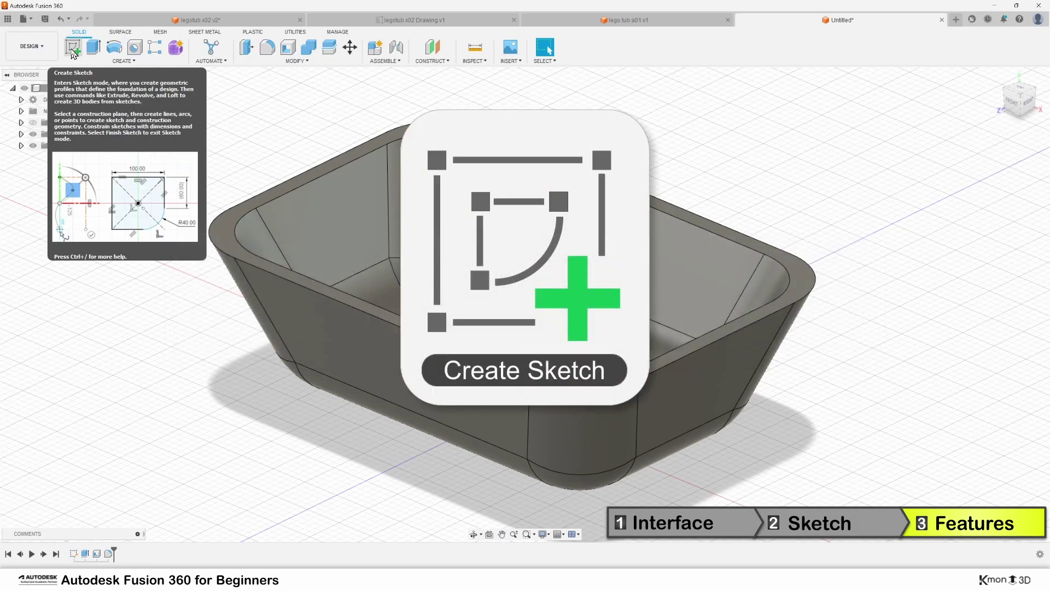
Create a sketch on the tub's rim surface, then look over the legotub x02 reference model.
click(72, 52)
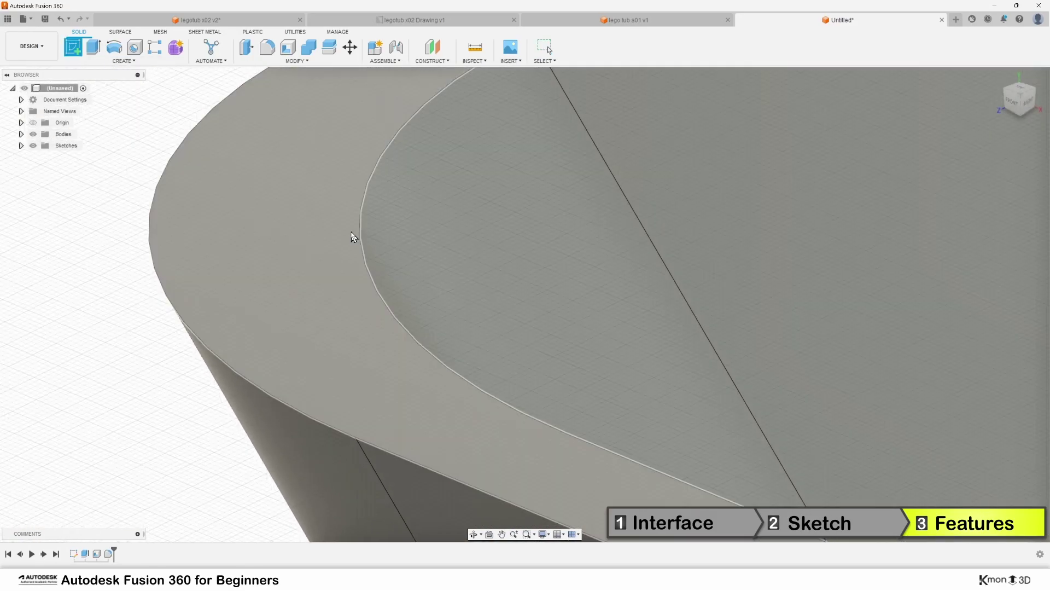
click(347, 236)
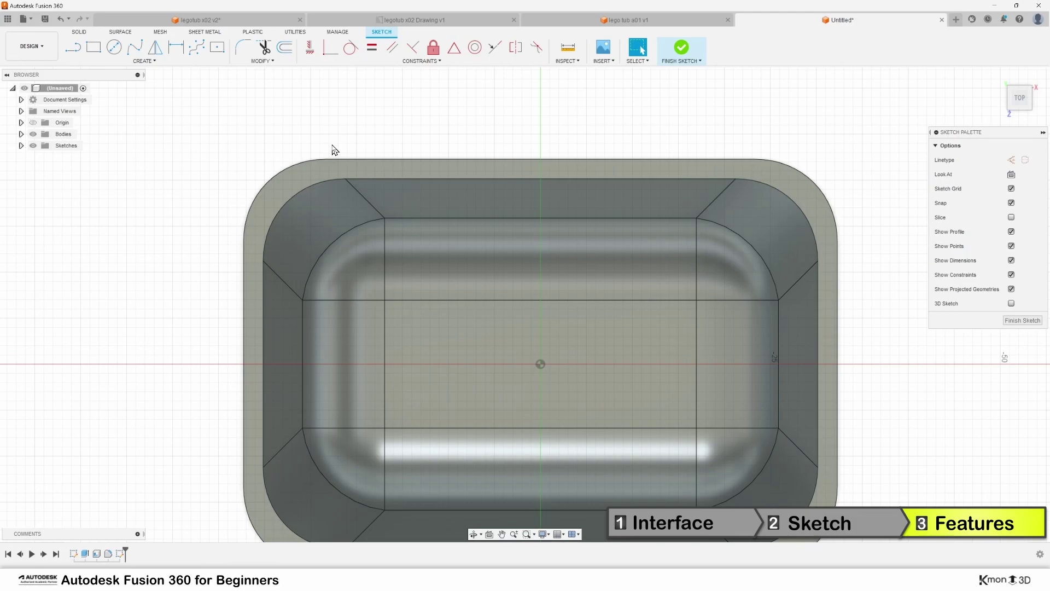
click(150, 19)
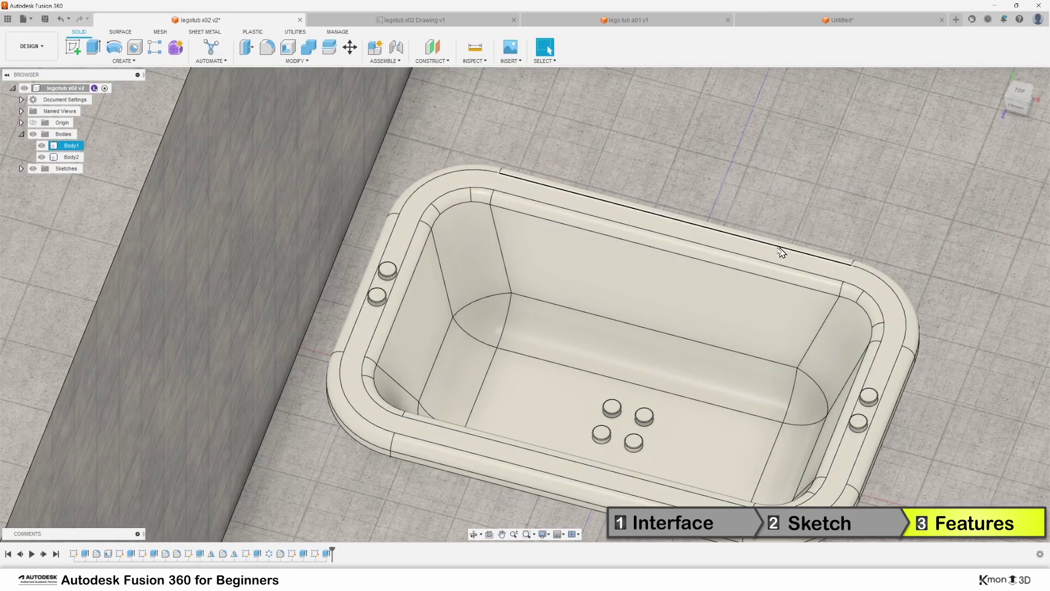
shift+middle_drag(781, 251, 673, 197)
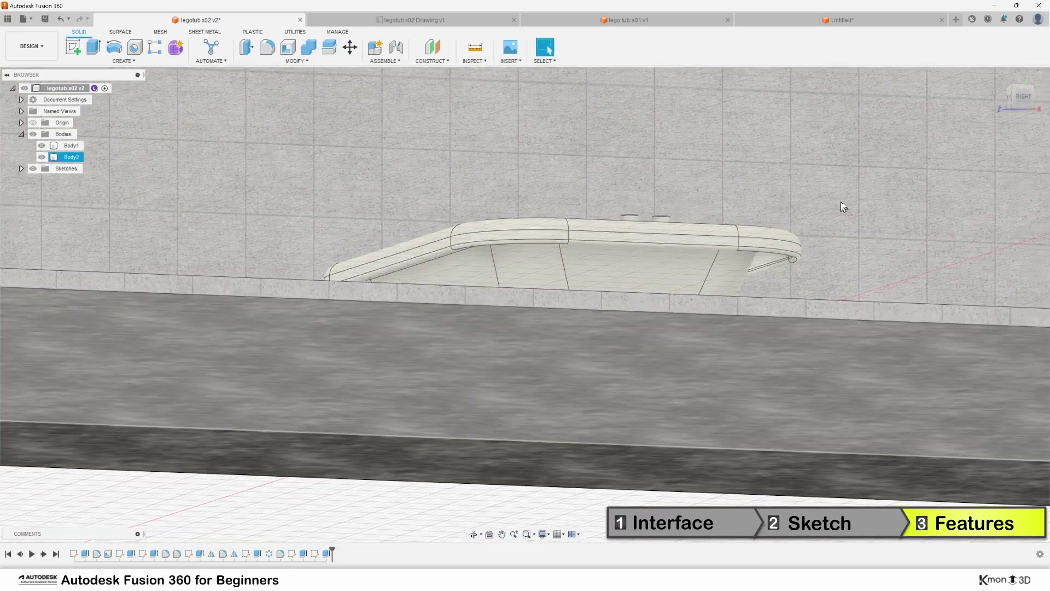
scroll(781, 271, up, 5)
scroll(781, 266, up, 2)
View the reference tub's end, deselect Body2, and return to the Untitled document.
mouse_move(781, 267)
shift+middle_down()
mouse_move(747, 275)
mouse_move(746, 263)
shift+middle_up()
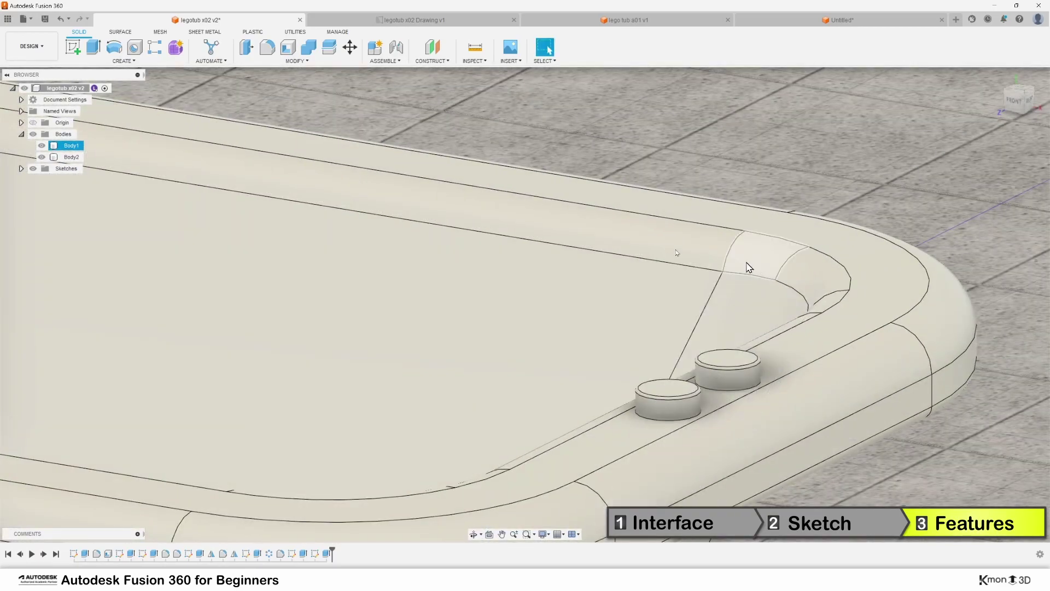
scroll(746, 263, down, 5)
scroll(635, 262, down, 2)
scroll(634, 261, up, 3)
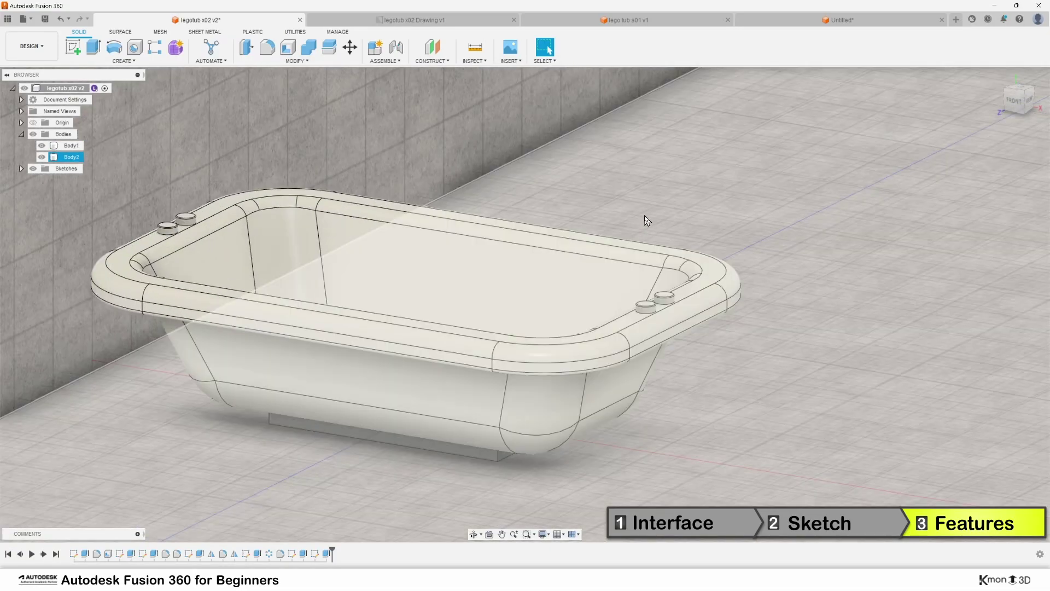
click(646, 220)
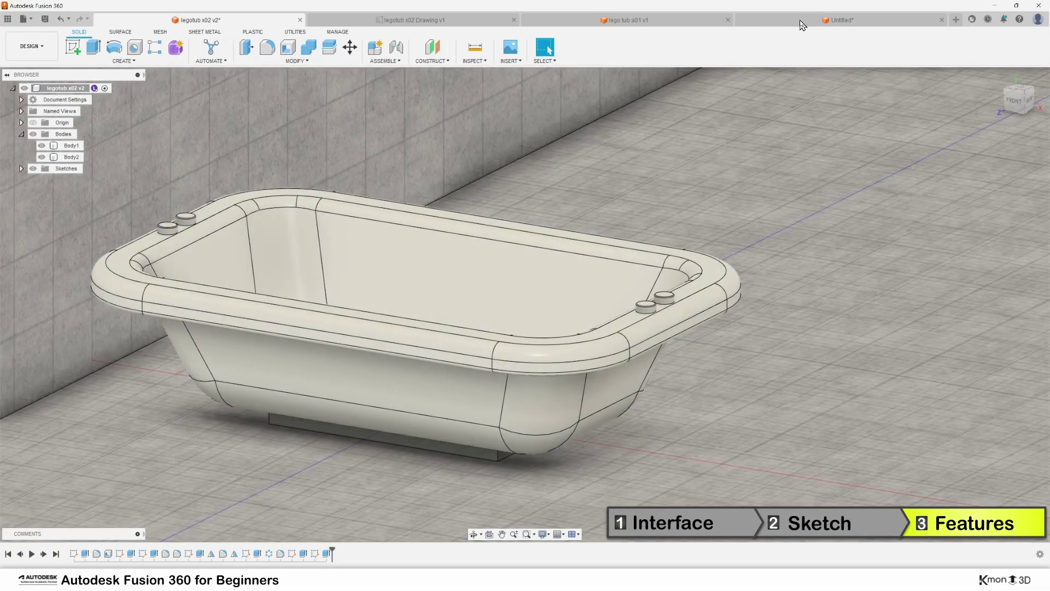
click(801, 19)
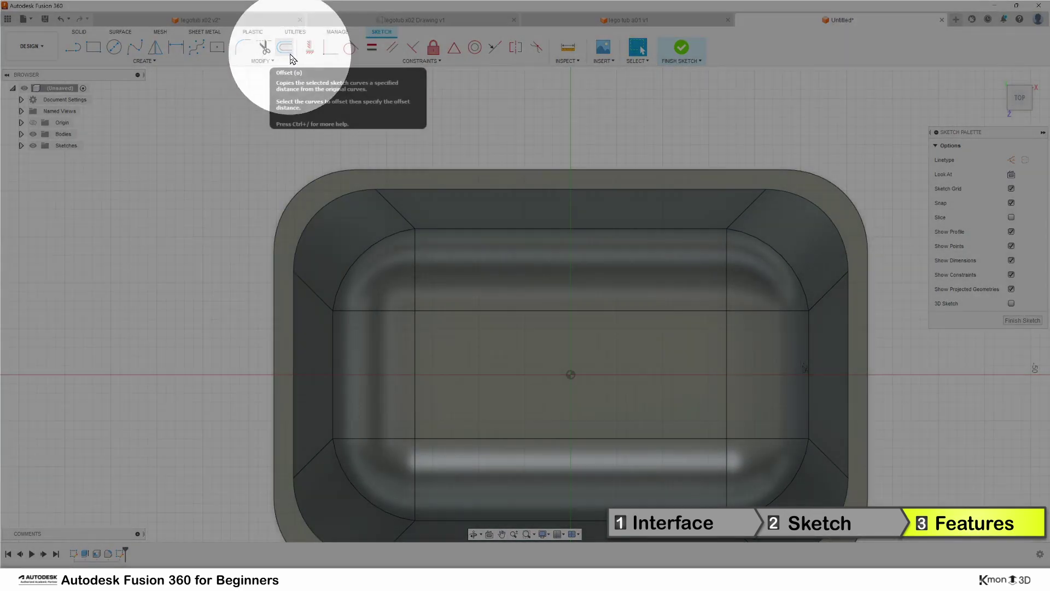
Offset the tub's outer sketch outline 8 mm outward.
click(292, 59)
click(425, 170)
drag(424, 170, 417, 116)
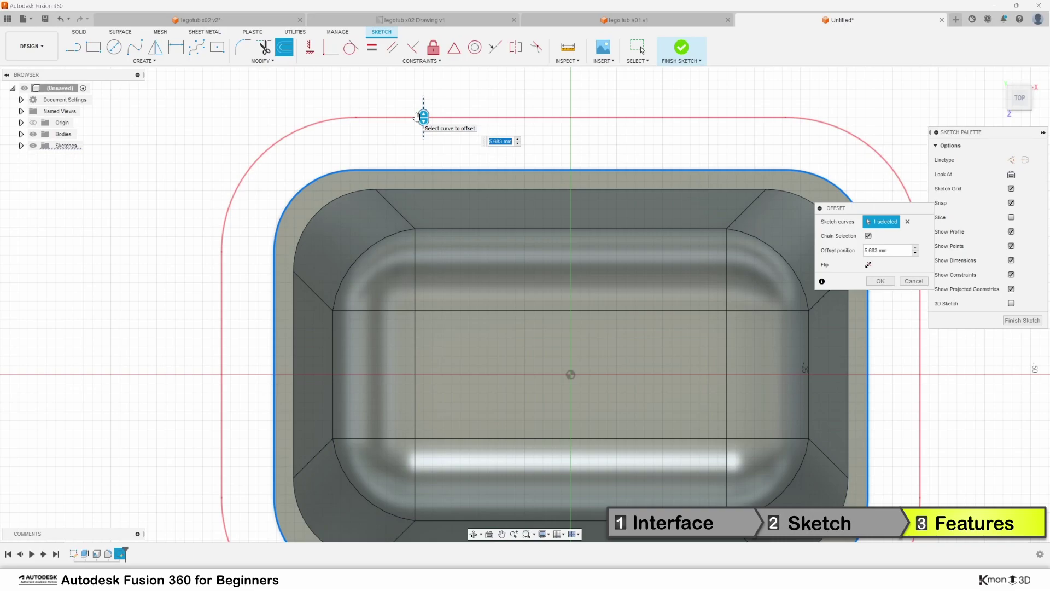
text(8)
key(Return)
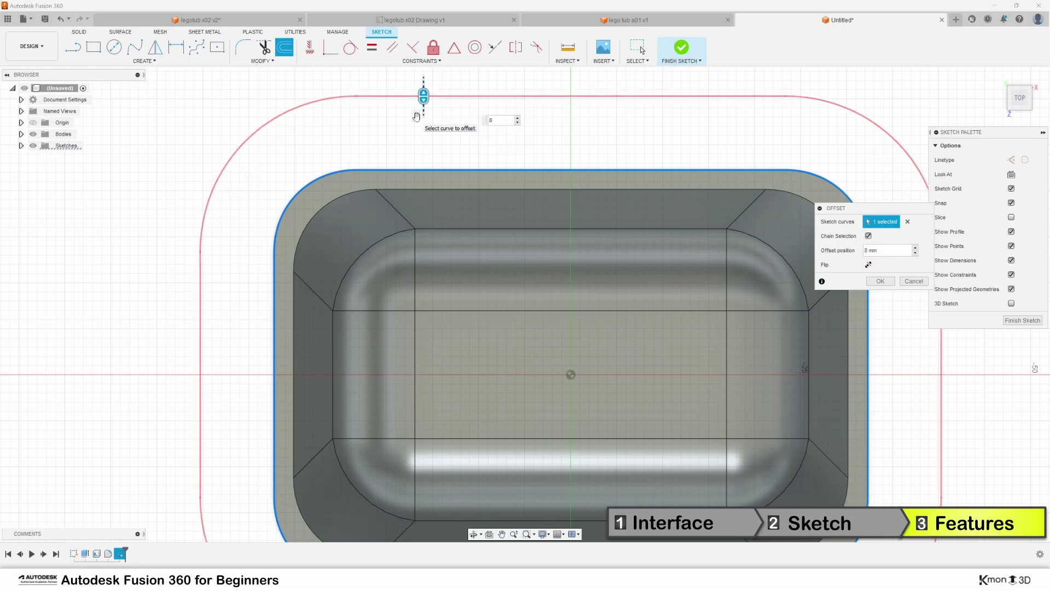
key(Return)
Recenter the sketch and start an extrusion with the rim ring profile selected.
scroll(481, 288, down, 3)
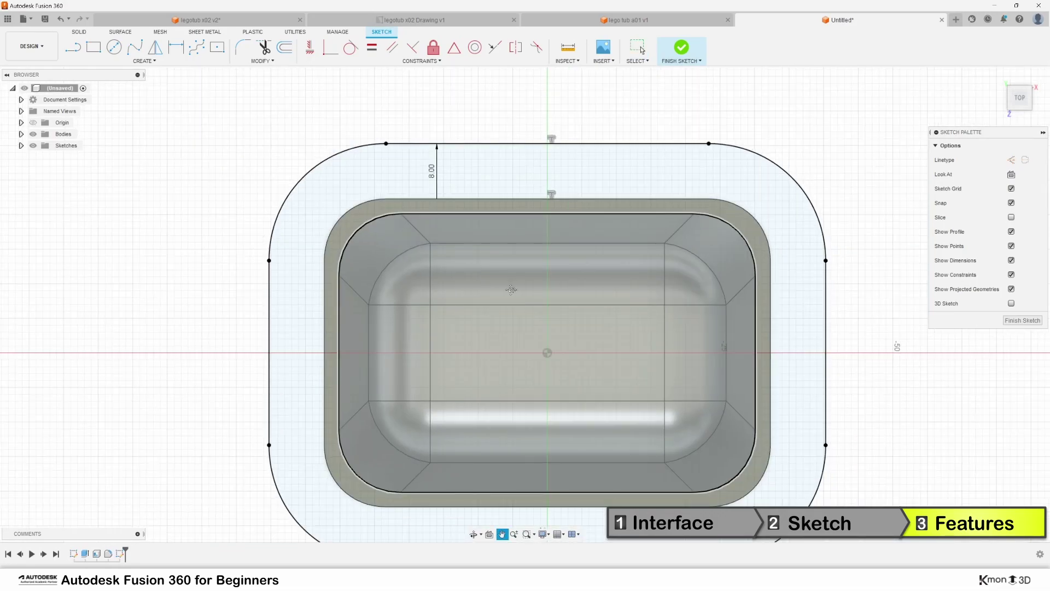
middle_drag(514, 289, 461, 296)
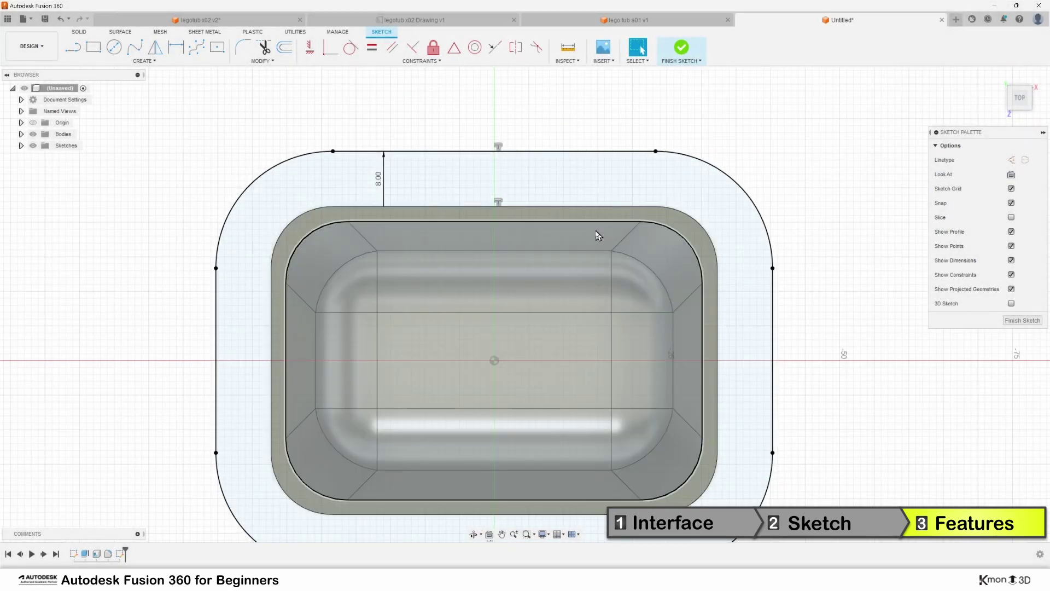
key(e)
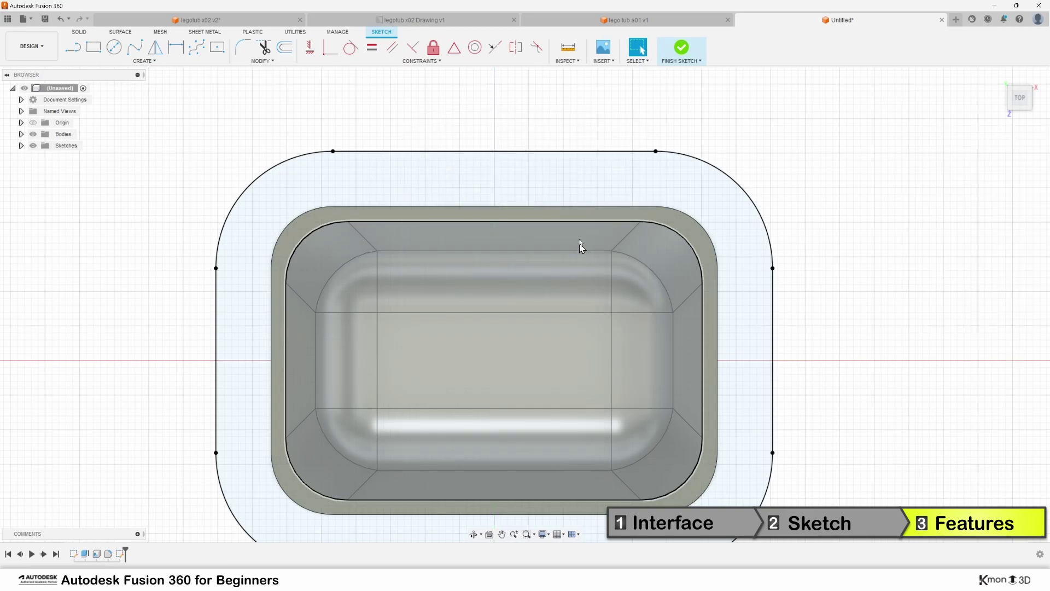
click(580, 206)
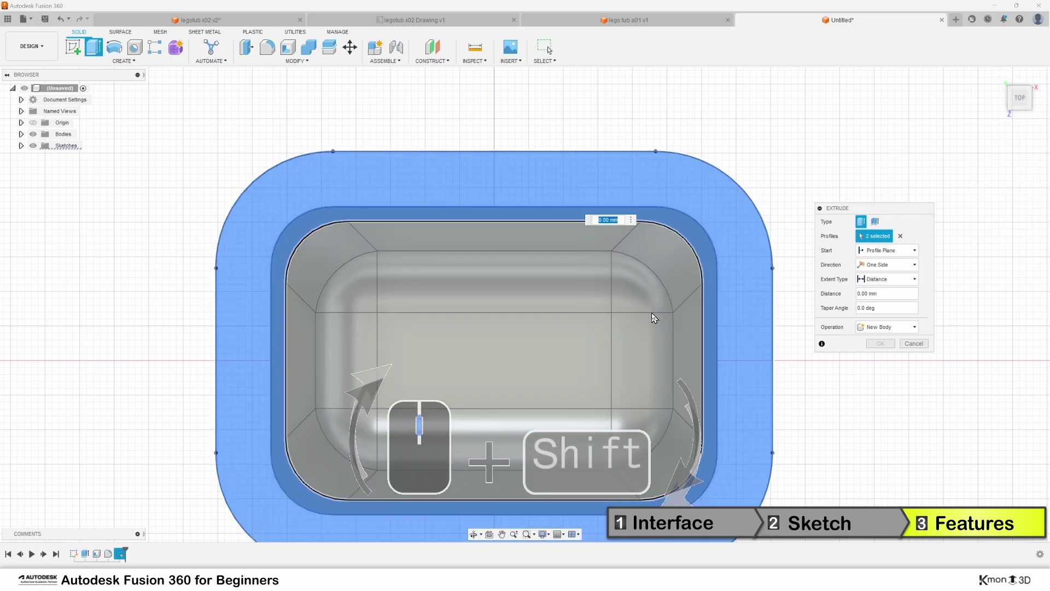
Extrude the rim ring 3 mm upward, joined to the tub as a flat flange.
mouse_move(652, 313)
shift+middle_down()
mouse_move(622, 253)
mouse_move(554, 321)
shift+middle_up()
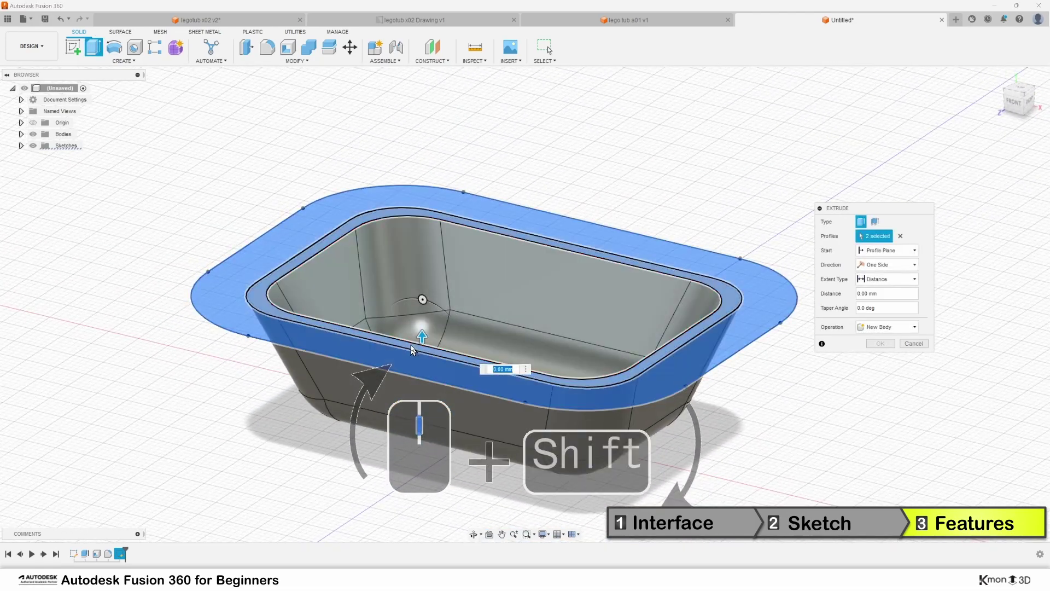
drag(422, 337, 426, 320)
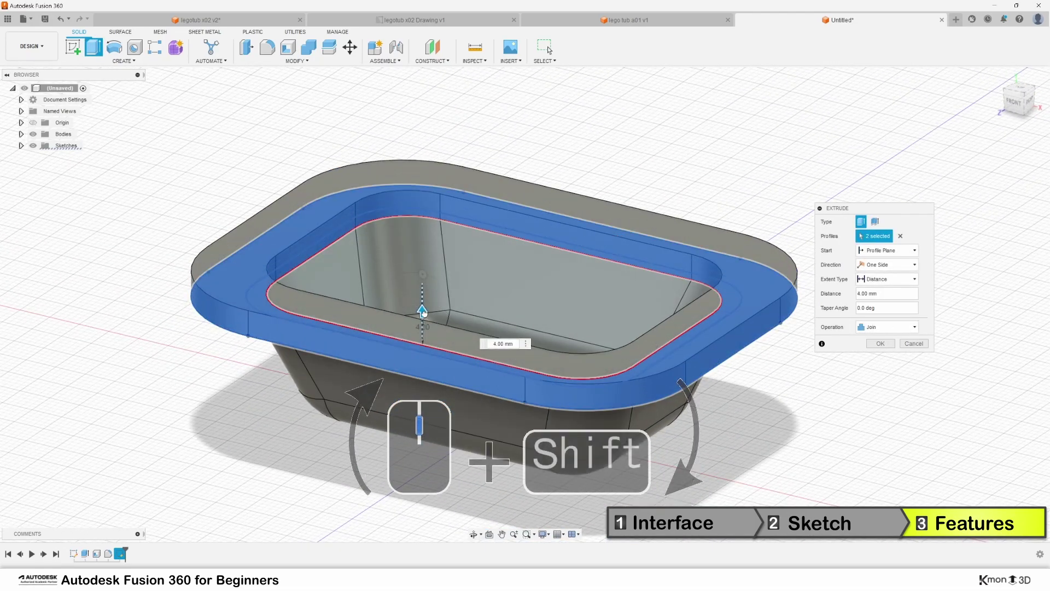
text(3)
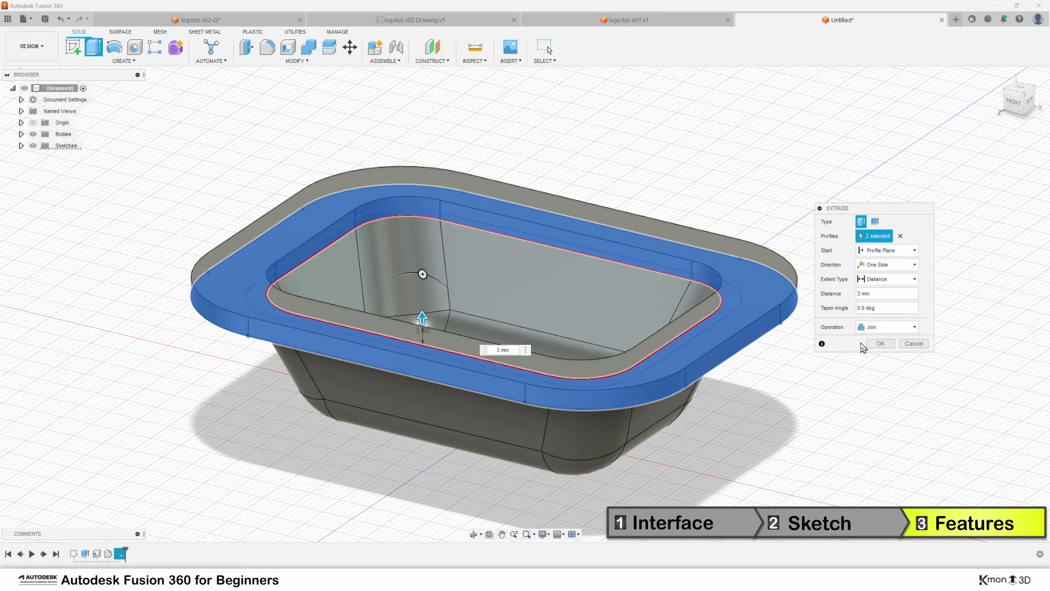
click(880, 344)
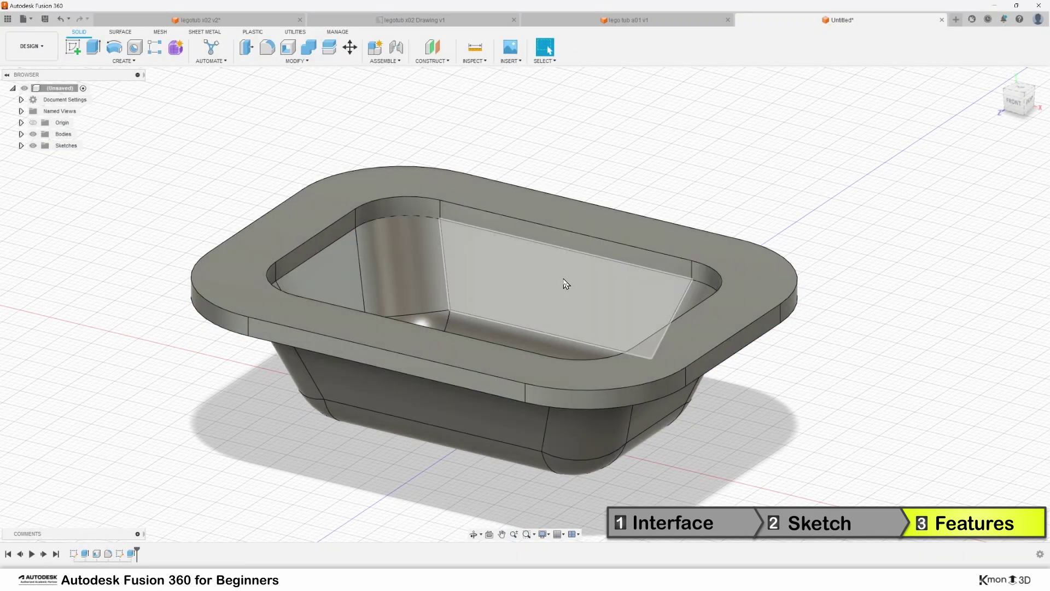
mouse_move(560, 269)
shift+middle_down()
mouse_move(559, 230)
mouse_move(734, 242)
mouse_move(680, 229)
mouse_move(721, 256)
shift+middle_up()
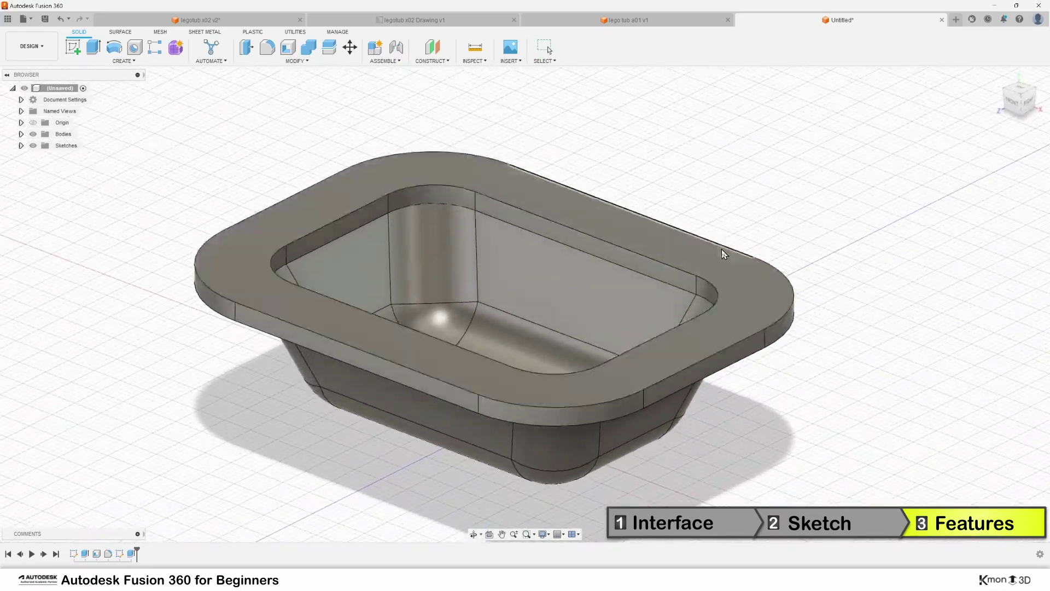
key(f)
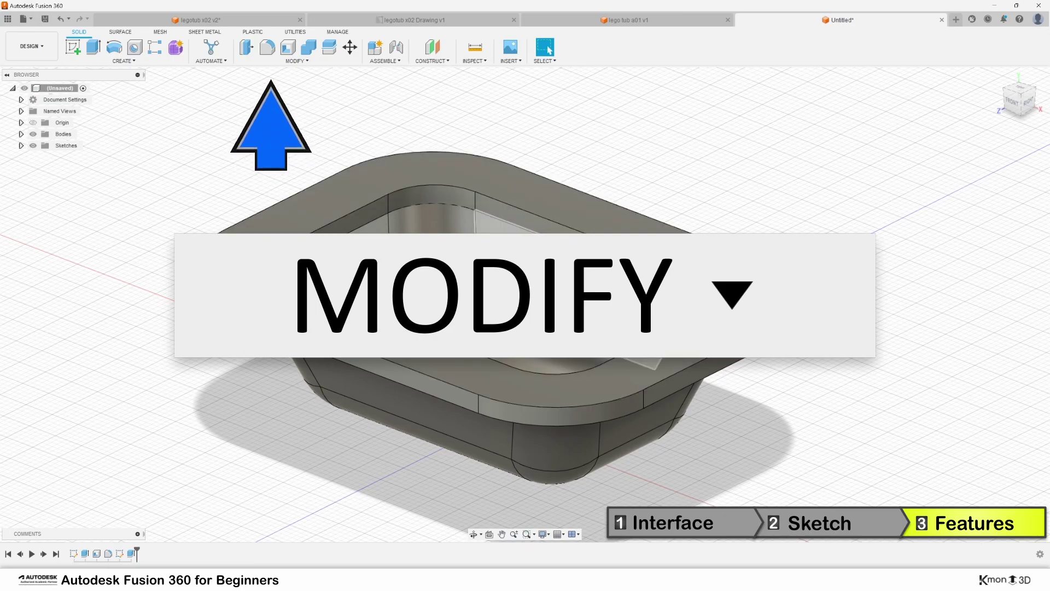
Fillet the flange's inner and outer top edge loops at 2 mm, then pick its lower outer edge loop.
key(f)
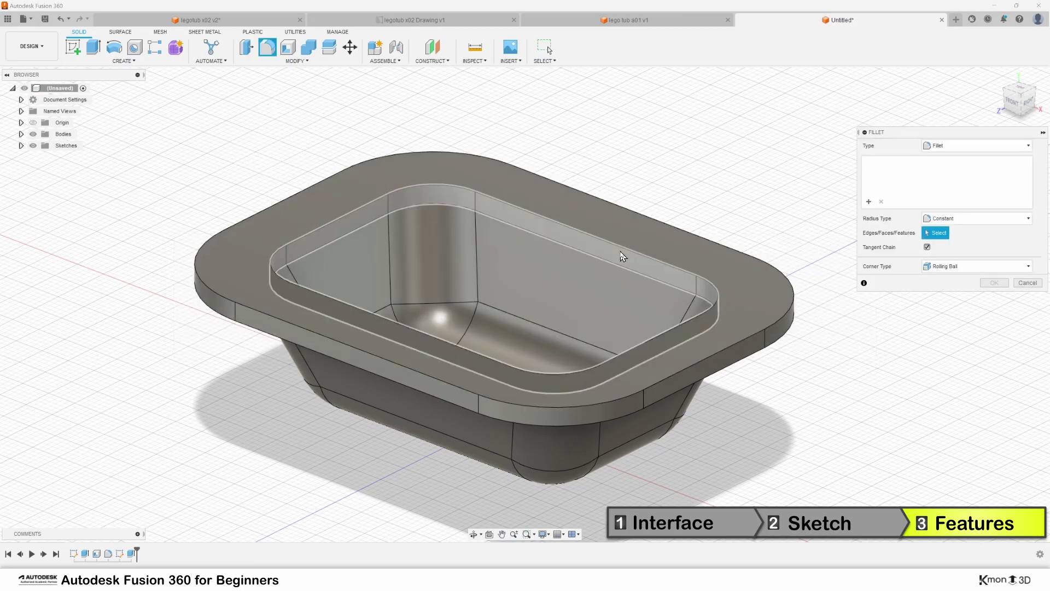
click(624, 245)
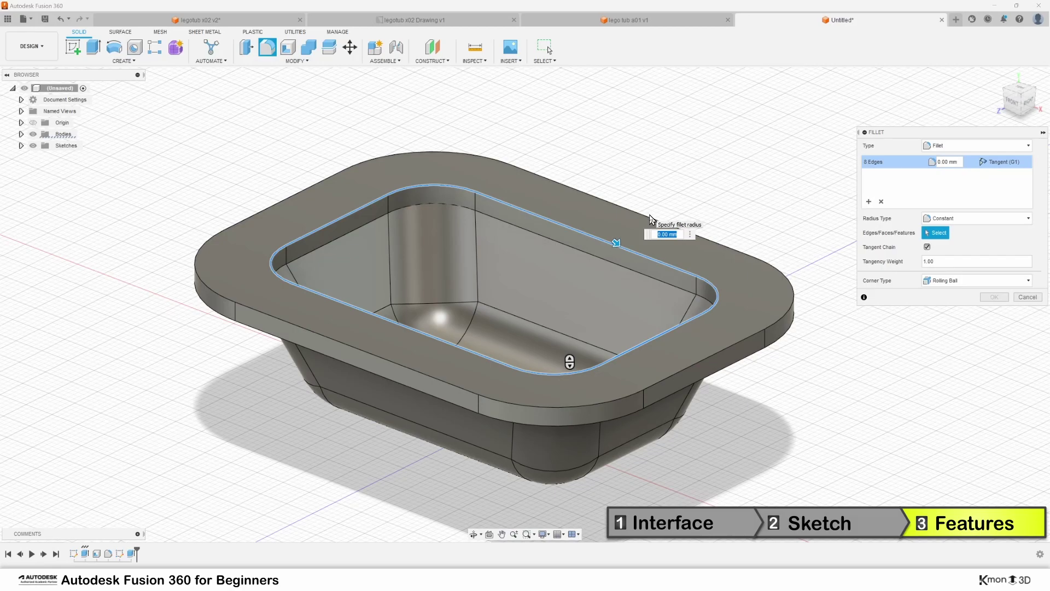
click(651, 219)
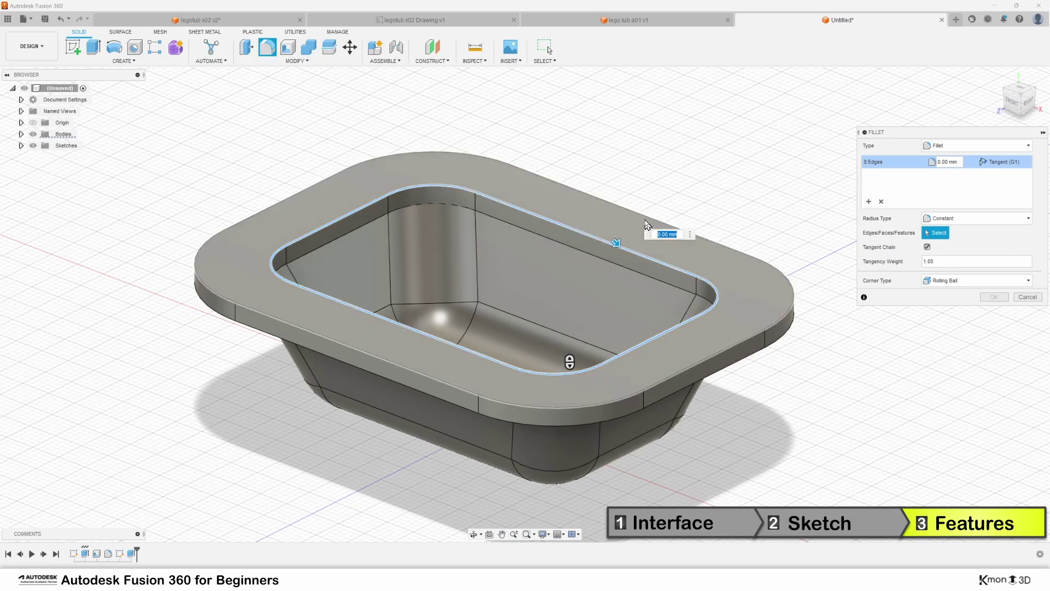
shift+middle_drag(651, 219, 623, 201)
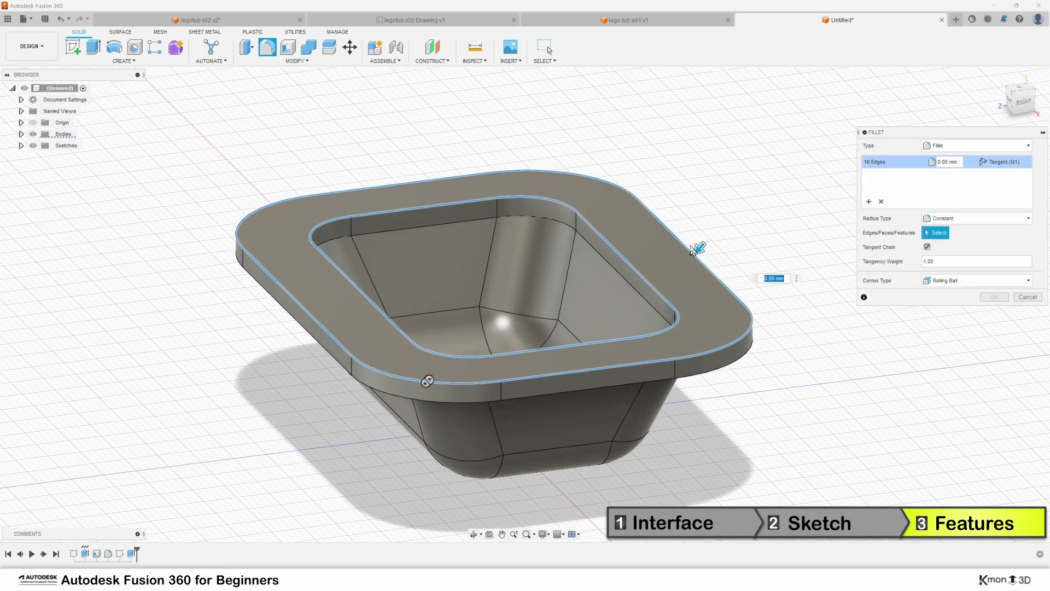
drag(695, 252, 696, 253)
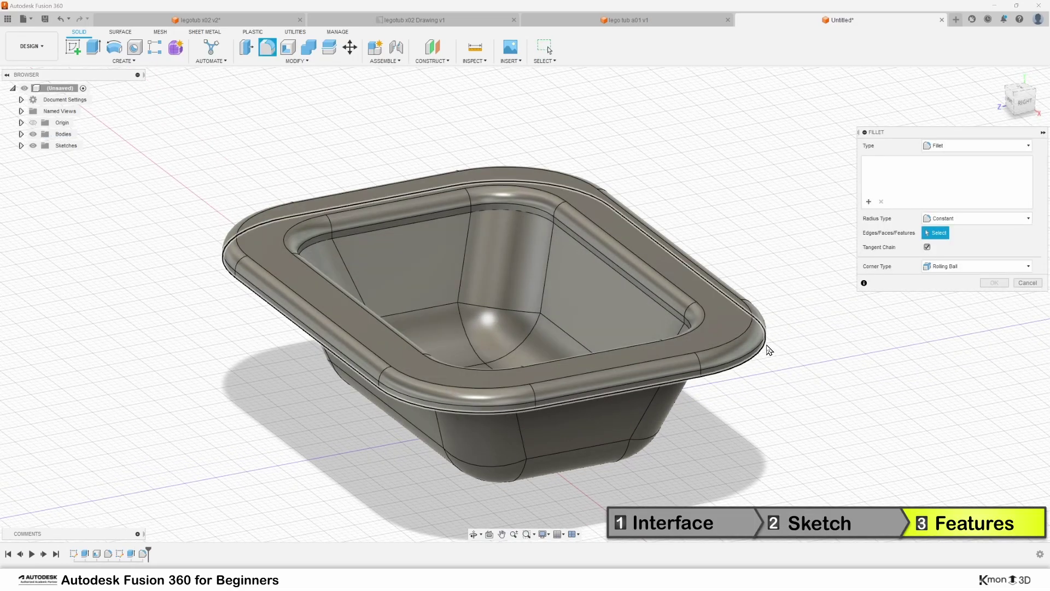
click(768, 349)
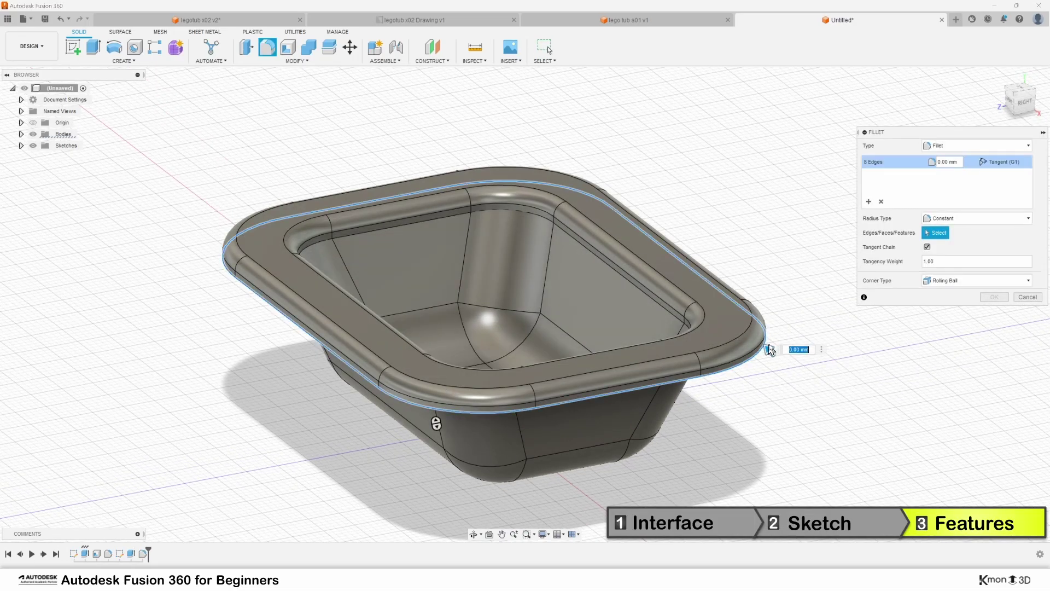
click(995, 298)
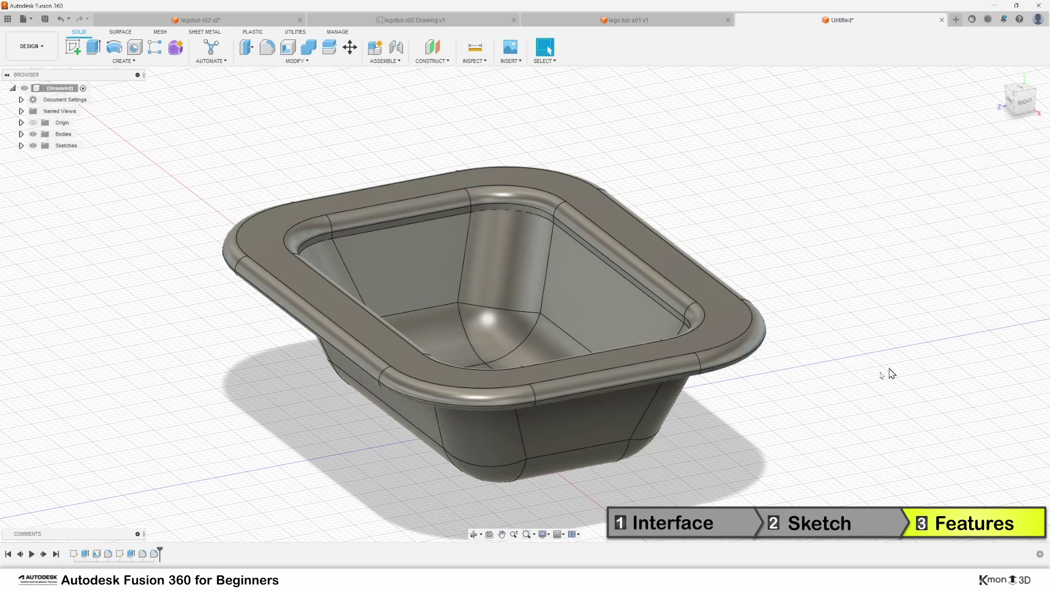
mouse_move(828, 344)
shift+middle_down()
mouse_move(828, 360)
mouse_move(776, 343)
shift+middle_up()
drag(790, 350, 802, 335)
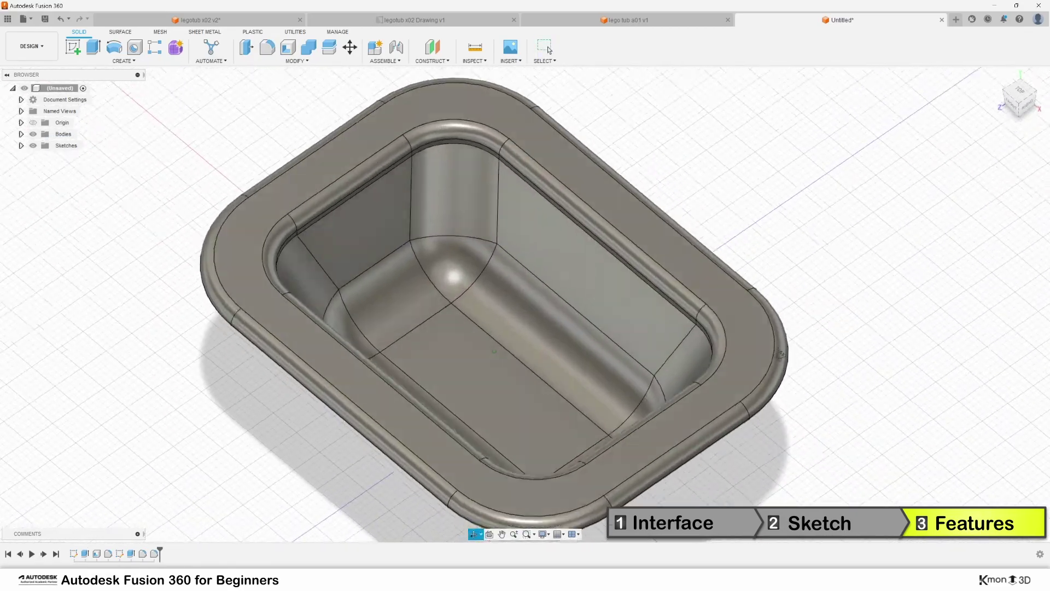
key(Escape)
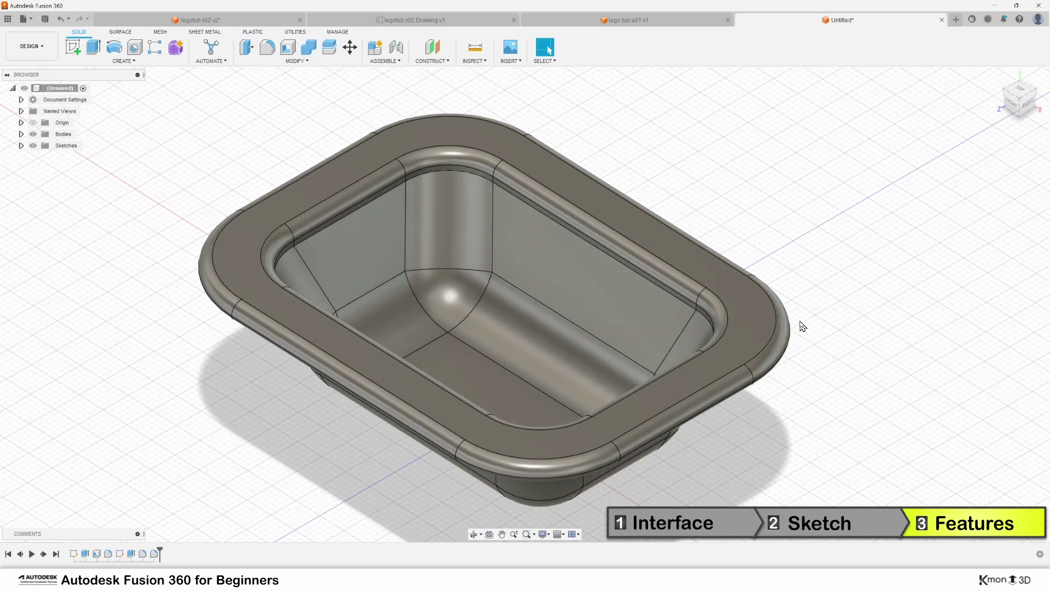
mouse_move(802, 284)
shift+middle_down()
mouse_move(795, 243)
mouse_move(806, 250)
shift+middle_up()
key(Escape)
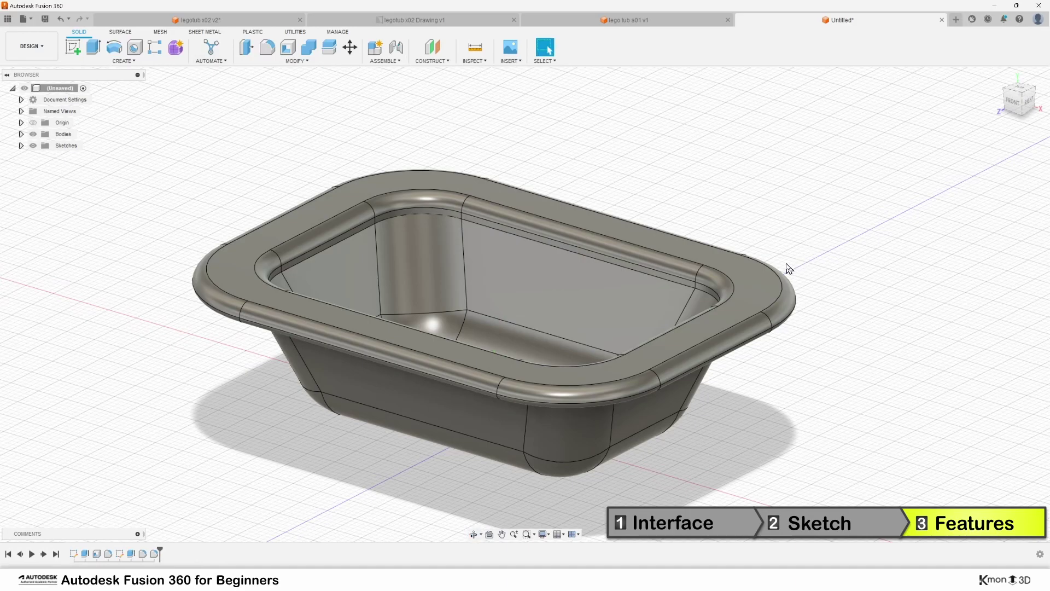
scroll(797, 268, up, 3)
middle_drag(768, 239, 811, 234)
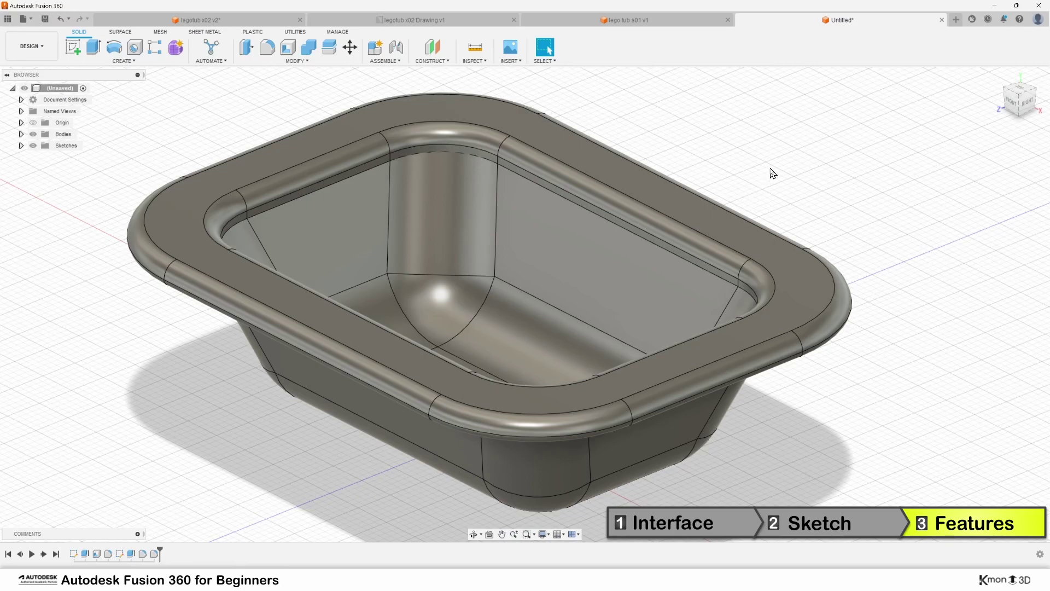
key(ctrl+s)
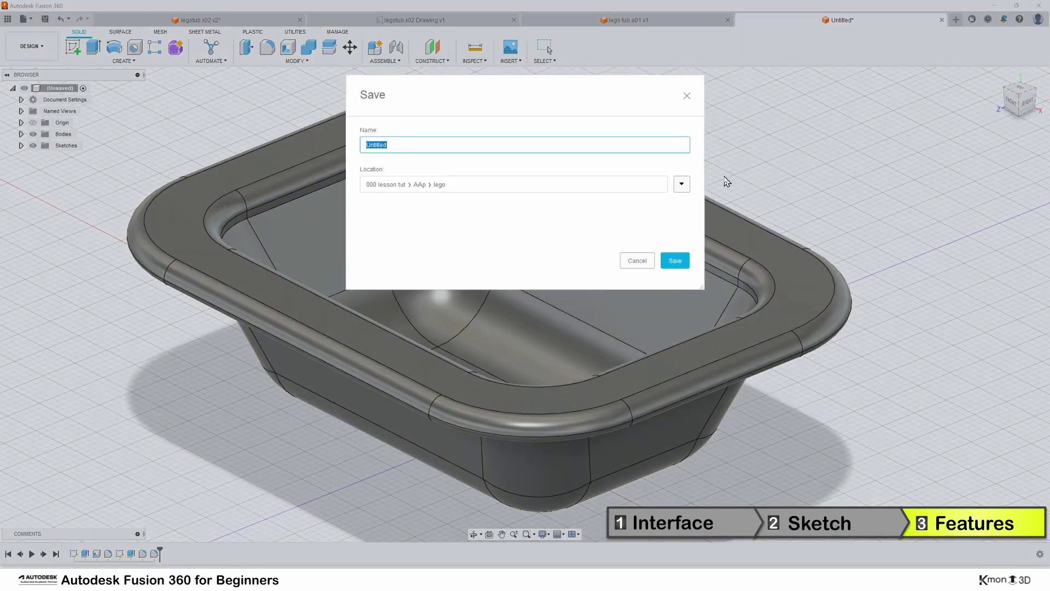
Save the design under the name 'lego tub a02'.
text(lego )
text(tub )
text(a02)
key(Return)
mouse_move(727, 181)
shift+middle_down()
mouse_move(809, 191)
mouse_move(801, 165)
mouse_move(746, 163)
mouse_move(750, 146)
mouse_move(749, 166)
shift+middle_up()
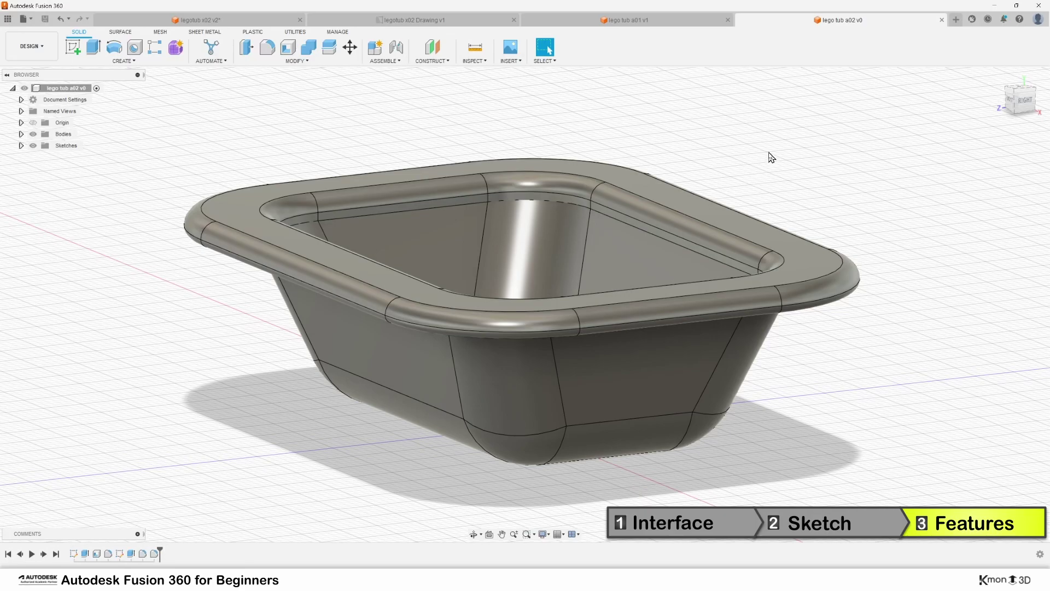
shift+middle_drag(771, 157, 747, 169)
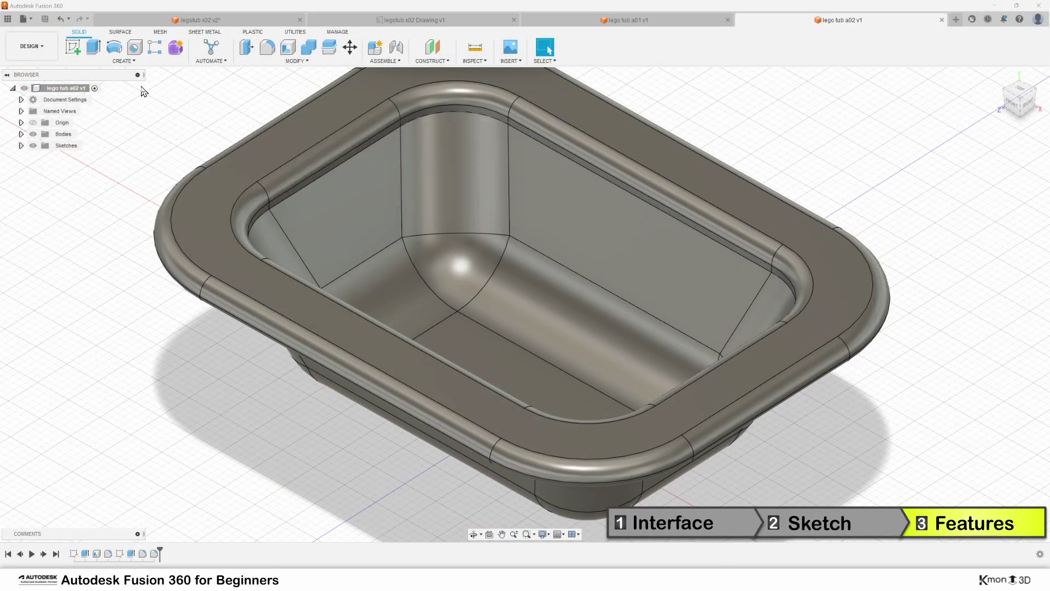
Sketch on the tub's rim face and draw a 4.8 mm diameter circle near its right end.
click(74, 54)
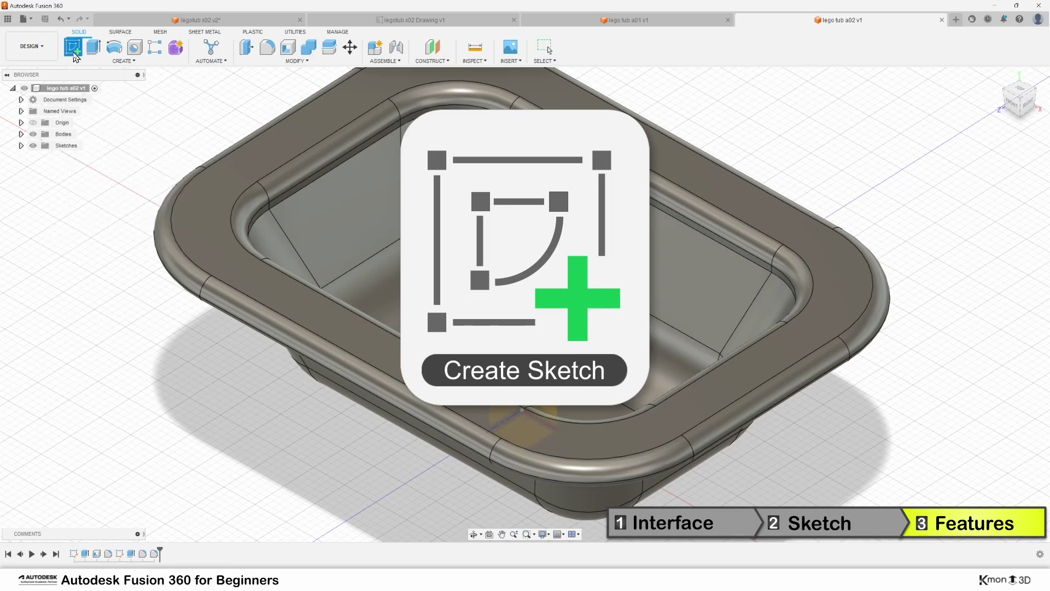
click(244, 161)
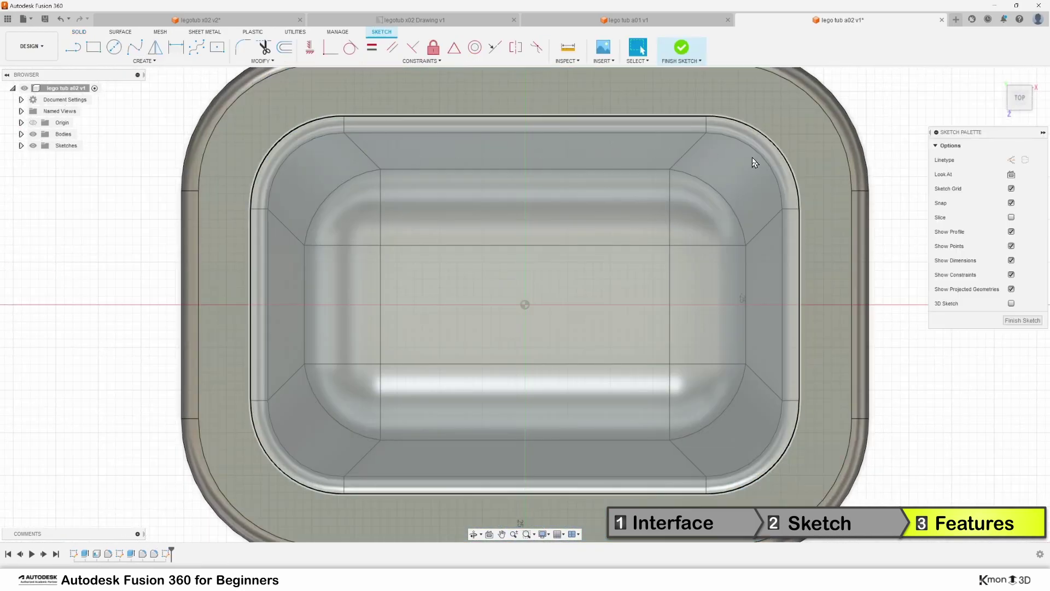
scroll(821, 211, up, 2)
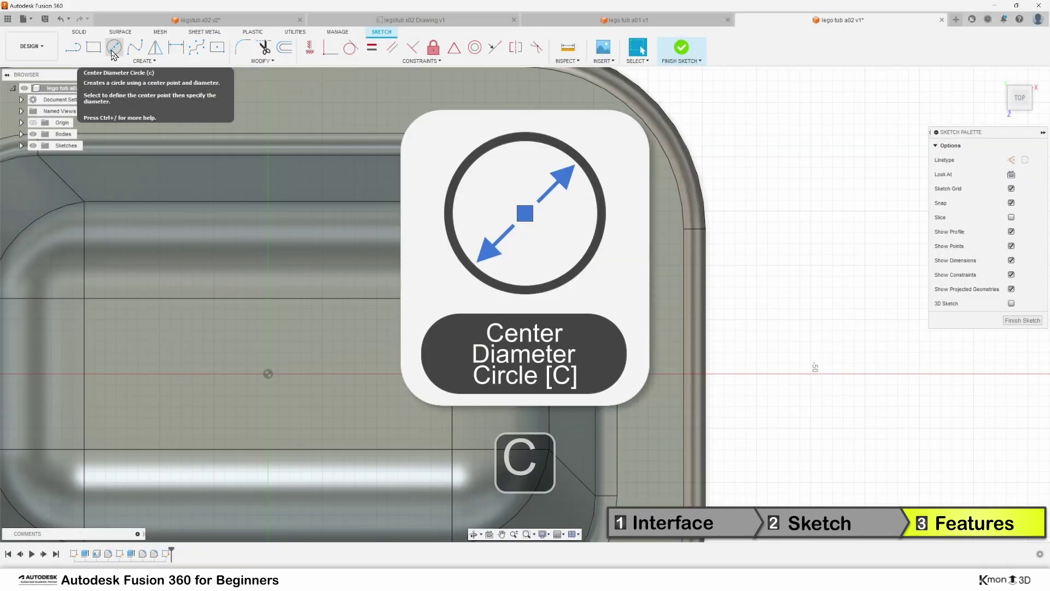
click(112, 49)
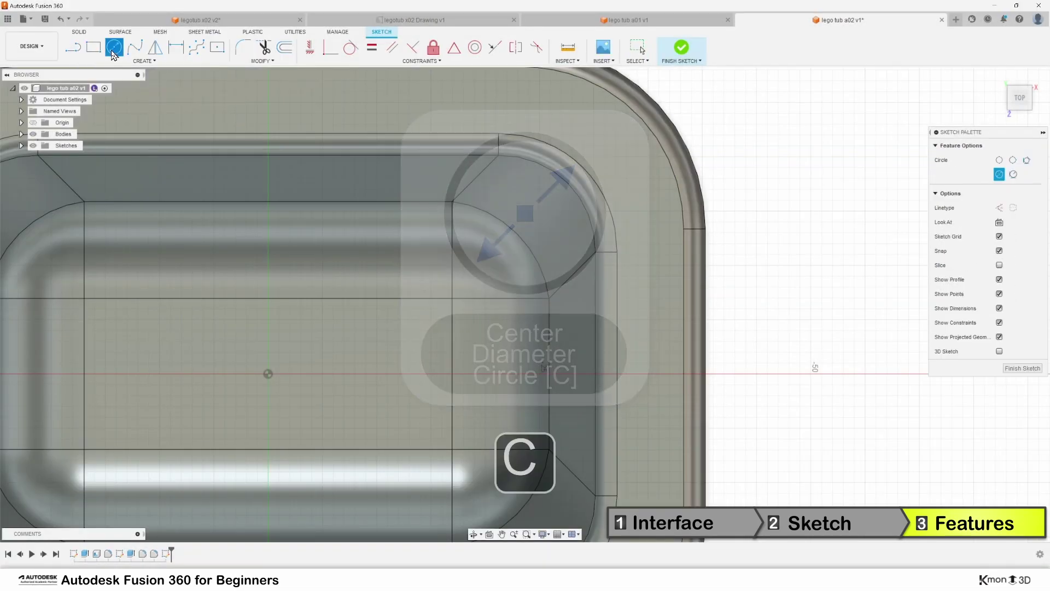
click(649, 319)
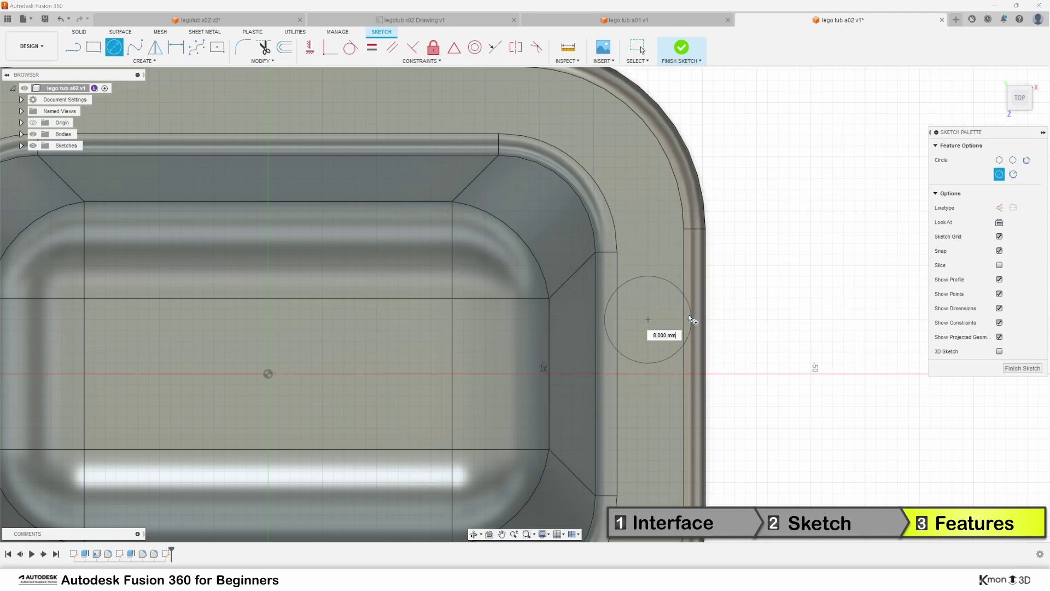
text(4.8)
key(Return)
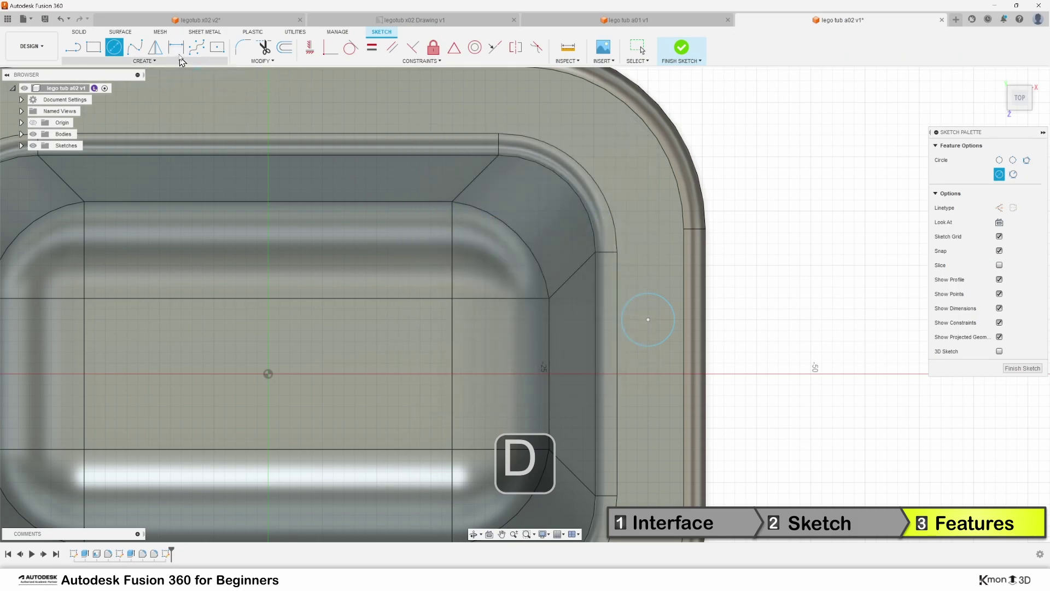
Dimension the rim circle to Ø4.80 mm and its centre 4.00 mm (8/2) from the horizontal axis.
click(176, 48)
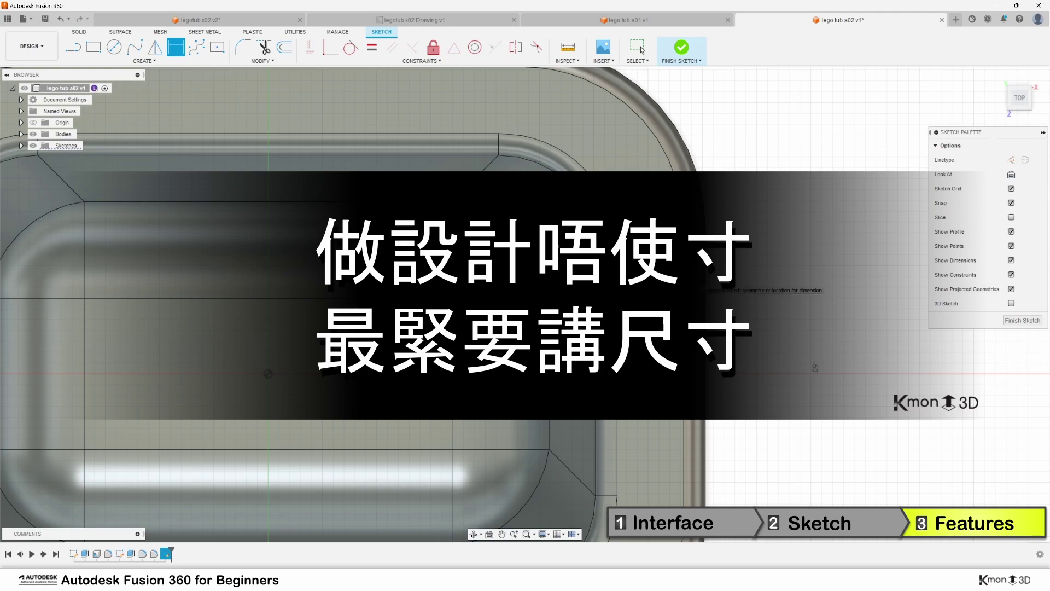
click(670, 306)
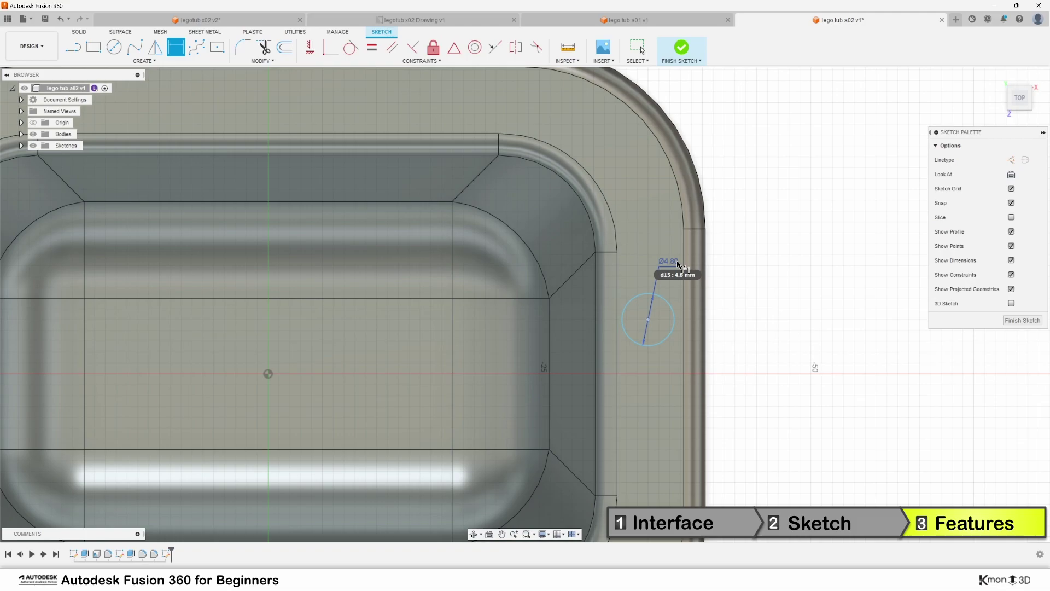
click(678, 264)
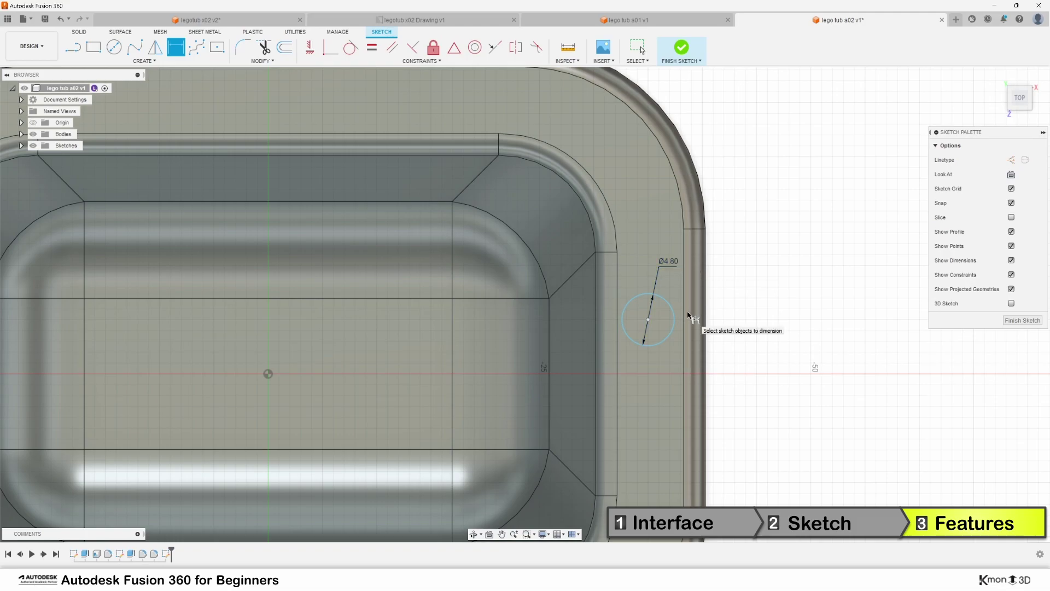
middle_drag(738, 285, 741, 264)
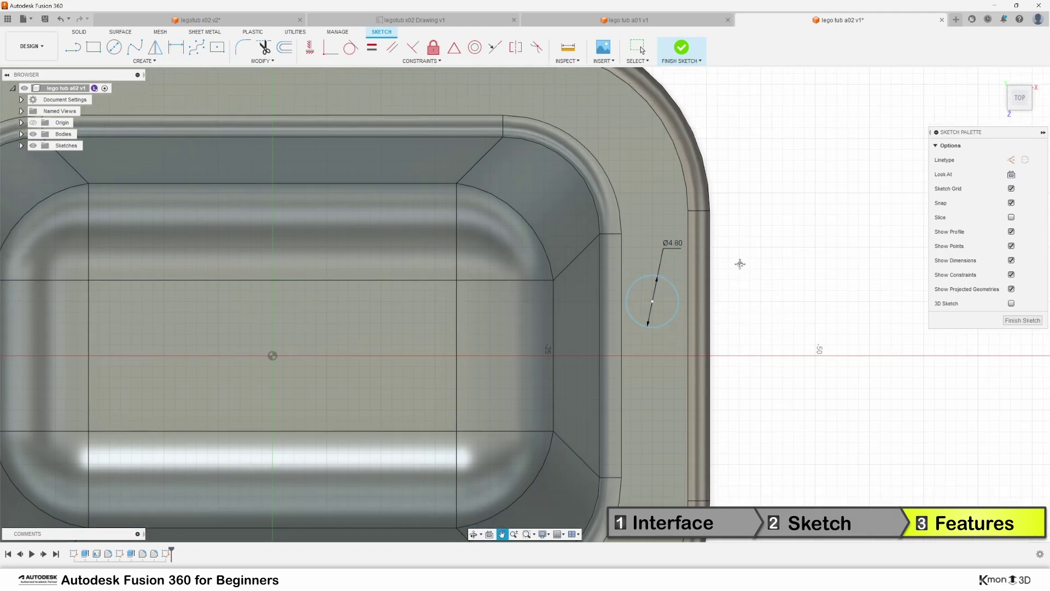
scroll(651, 274, up, 2)
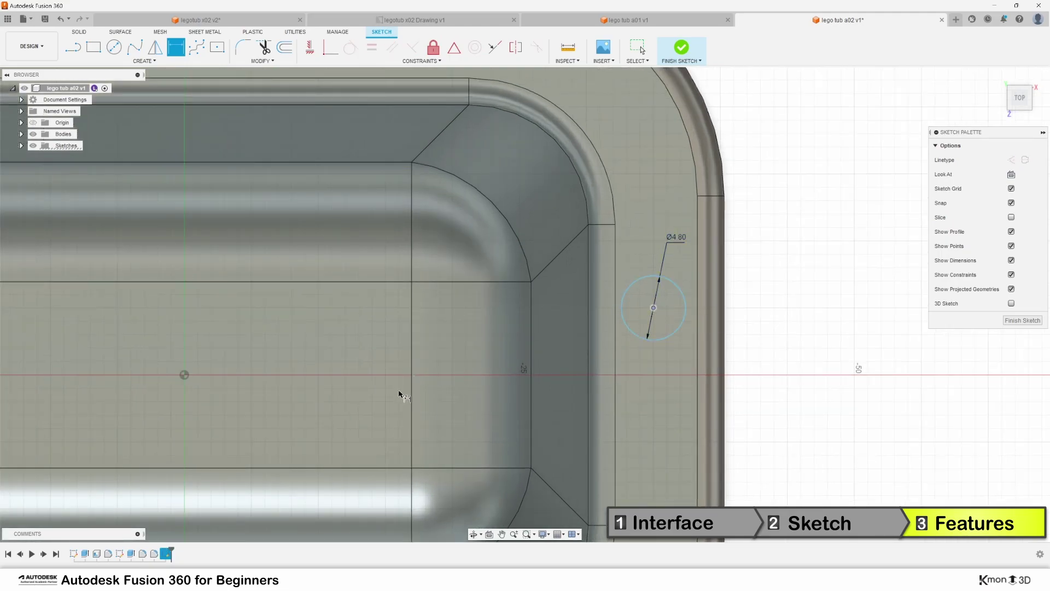
click(184, 374)
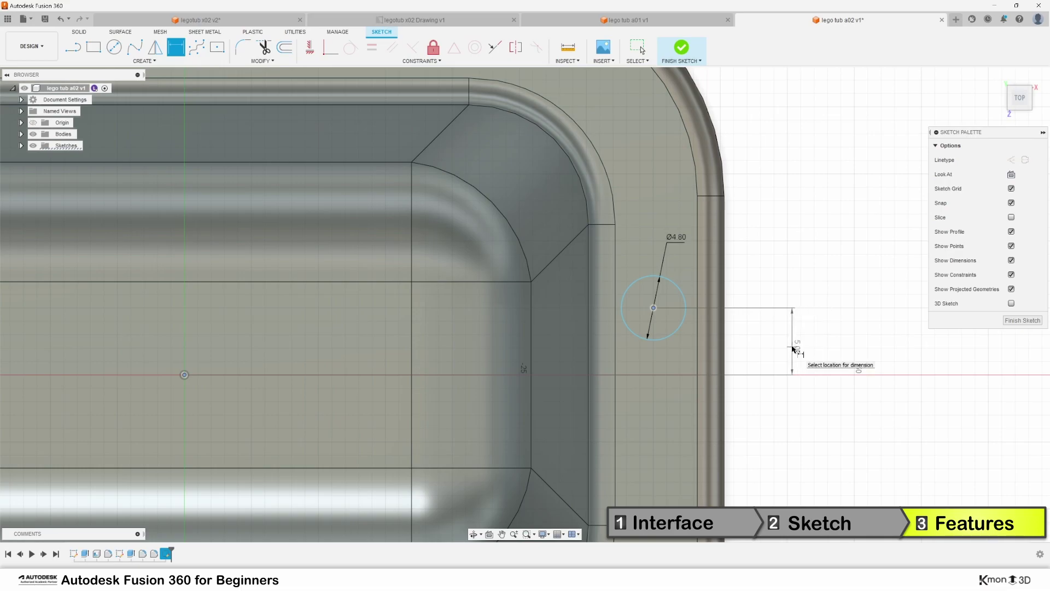
click(793, 348)
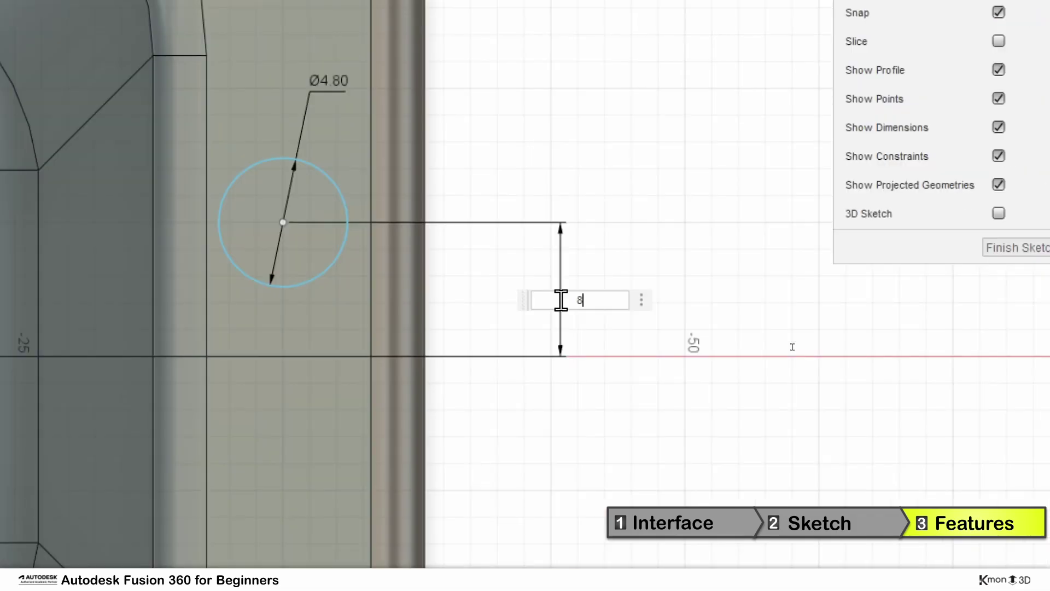
text(8/2)
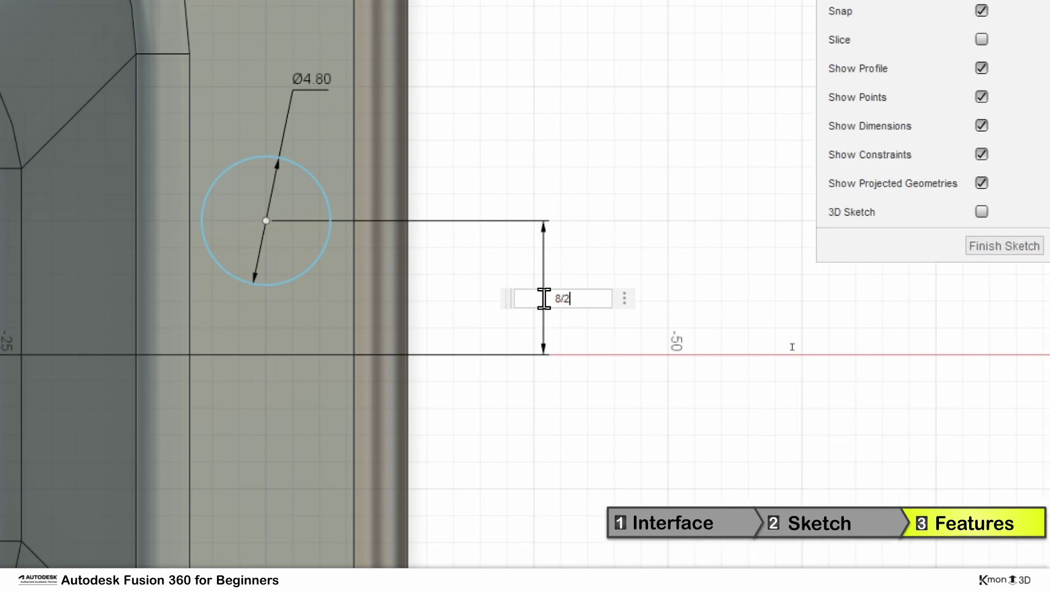
key(Return)
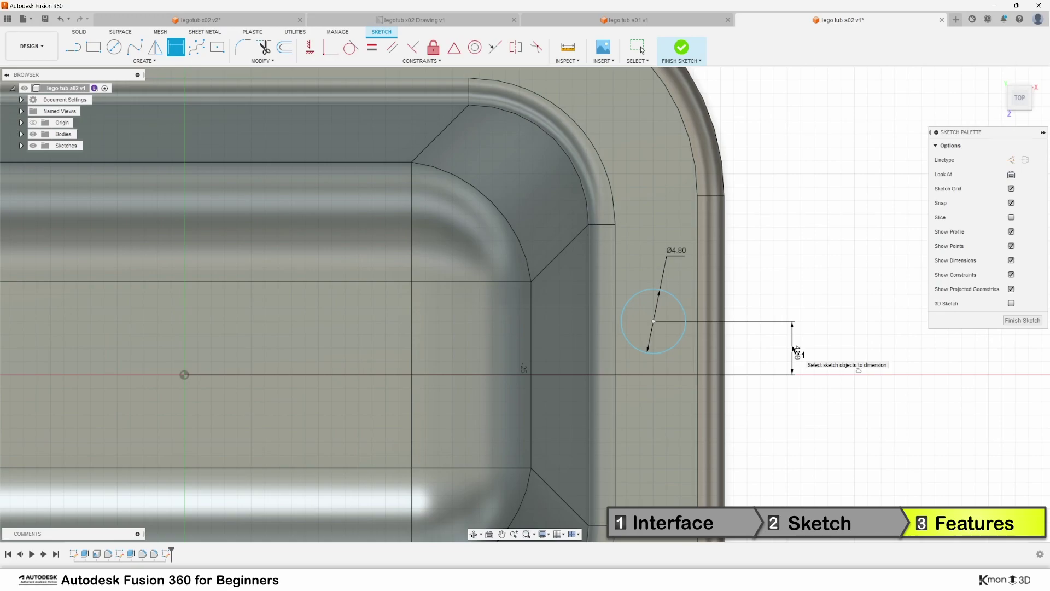
middle_drag(782, 429, 749, 356)
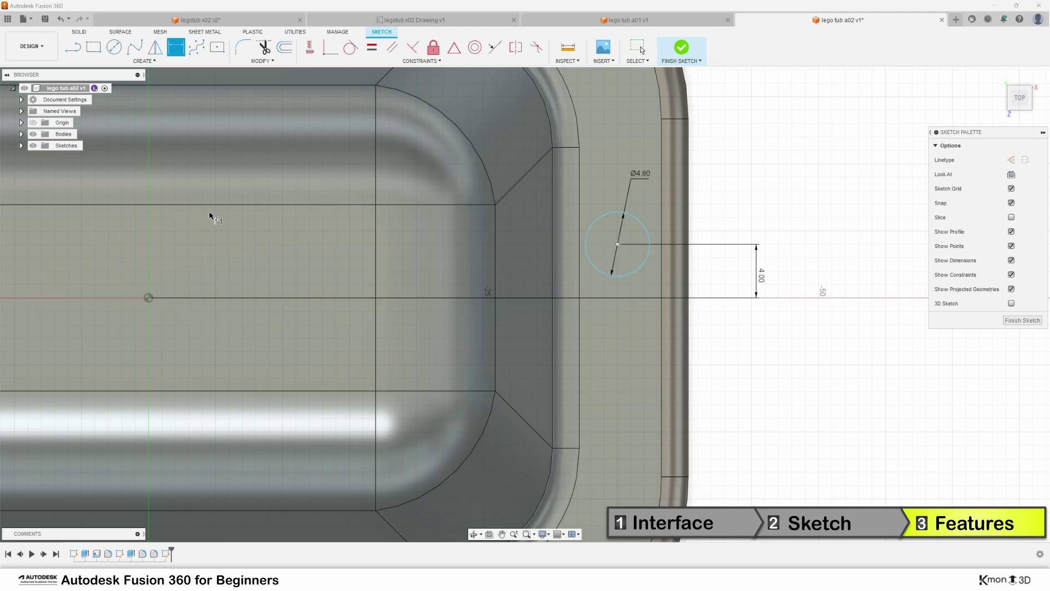
Dimension the circle centre 35 mm horizontally from the sketch origin.
key(d)
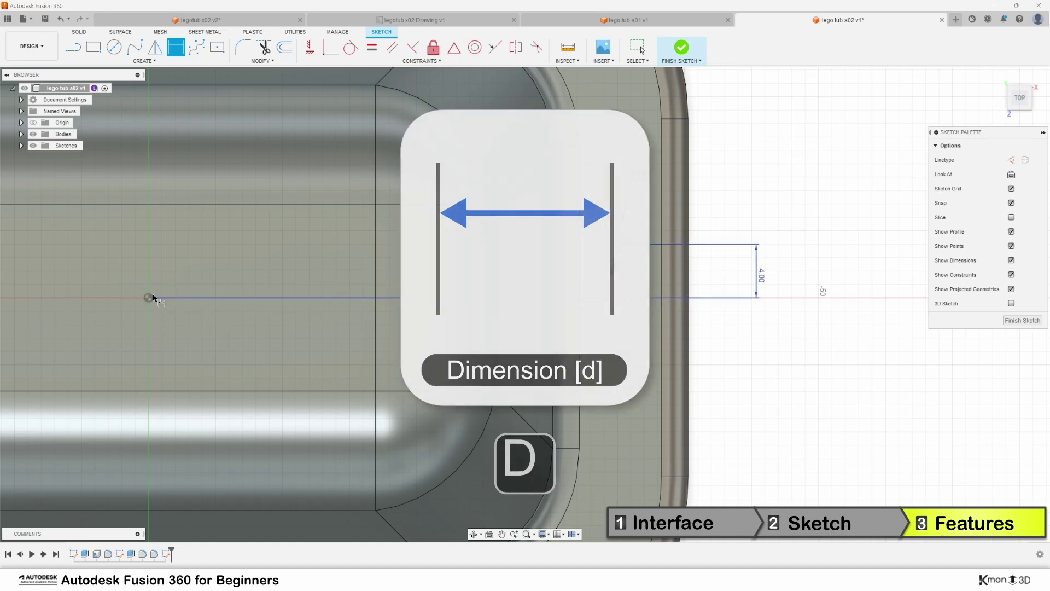
click(149, 298)
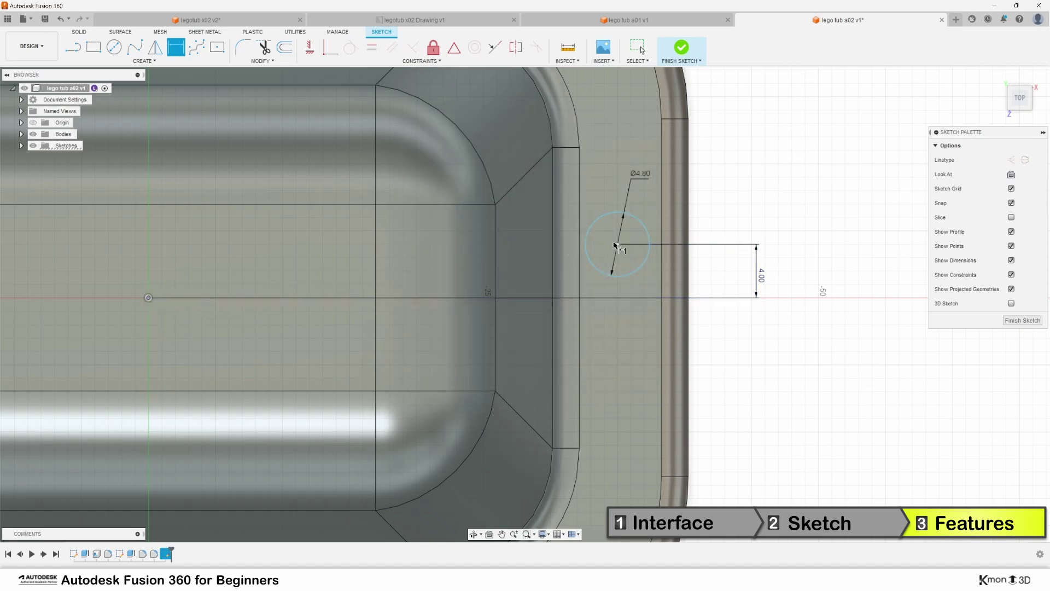
click(618, 245)
click(419, 171)
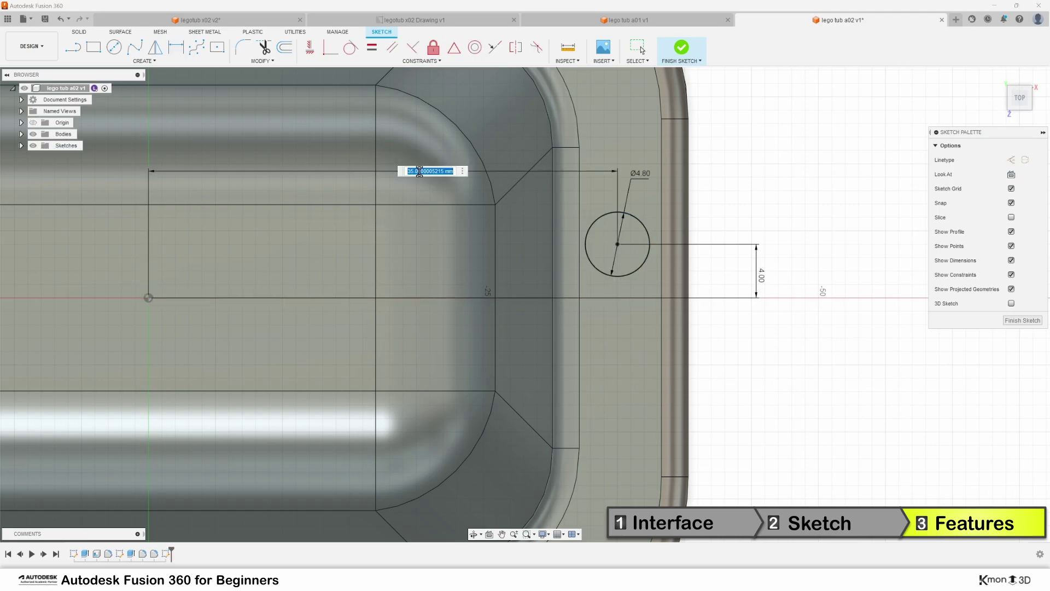
text(35)
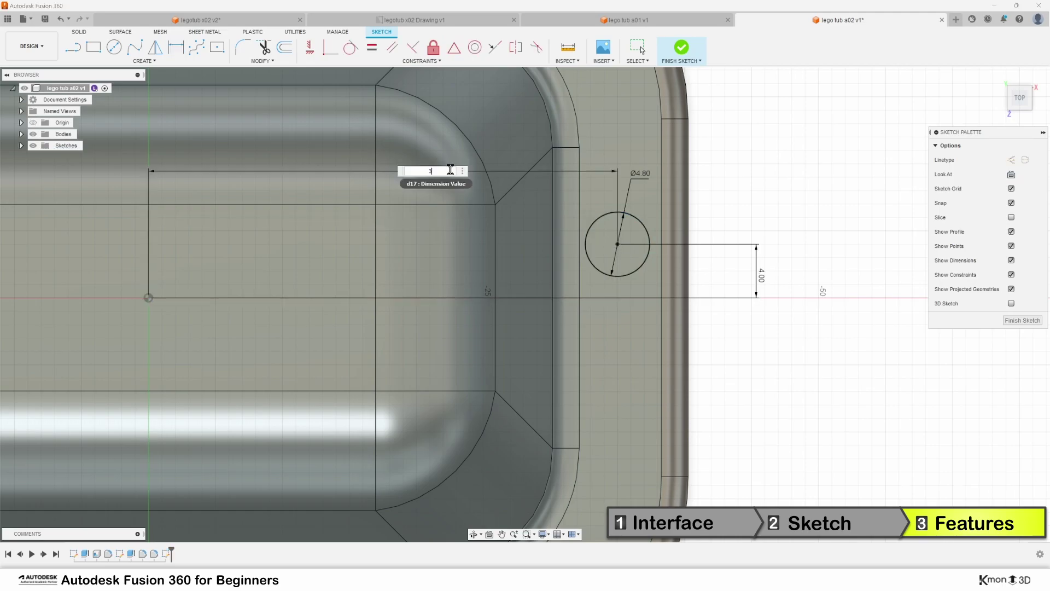
key(Return)
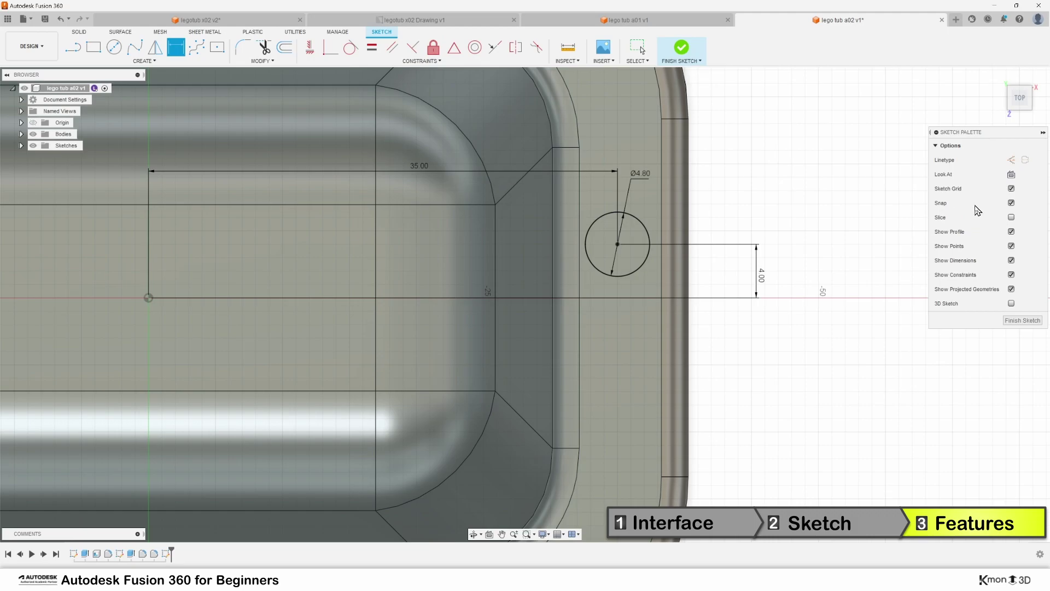
Zoom and orbit around the rim circle to check its dimensions.
scroll(781, 349, down, 1)
scroll(750, 268, up, 2)
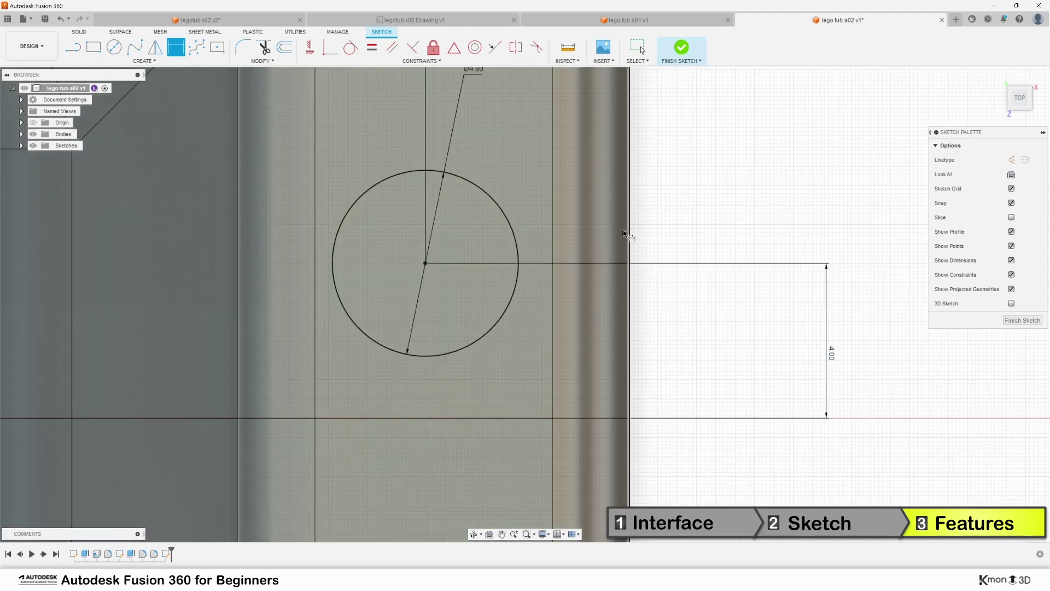
scroll(604, 235, up, 1)
middle_drag(583, 212, 710, 190)
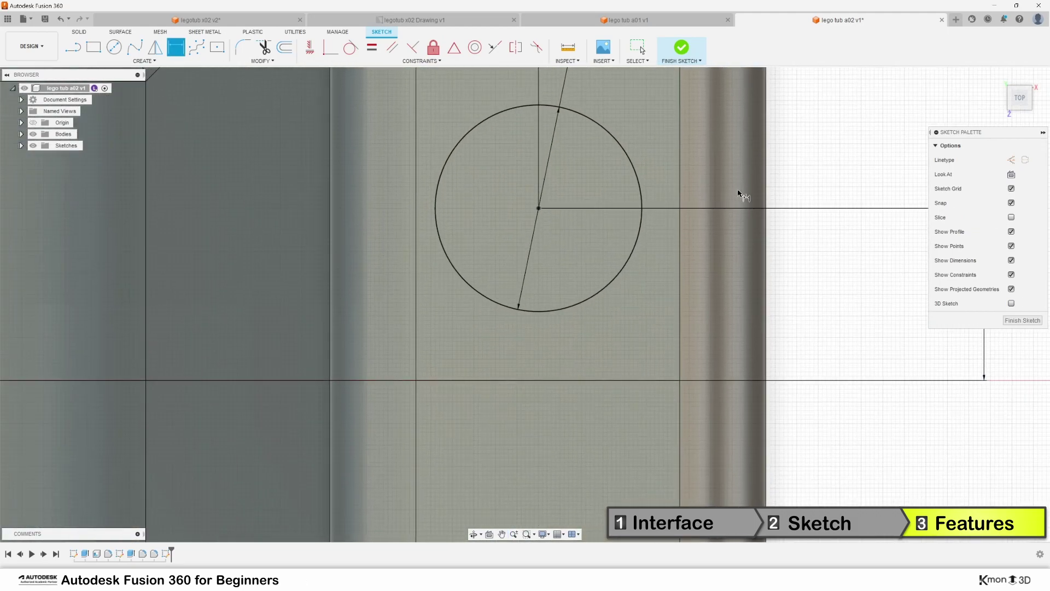
scroll(742, 192, down, 1)
scroll(742, 194, down, 1)
scroll(741, 197, down, 1)
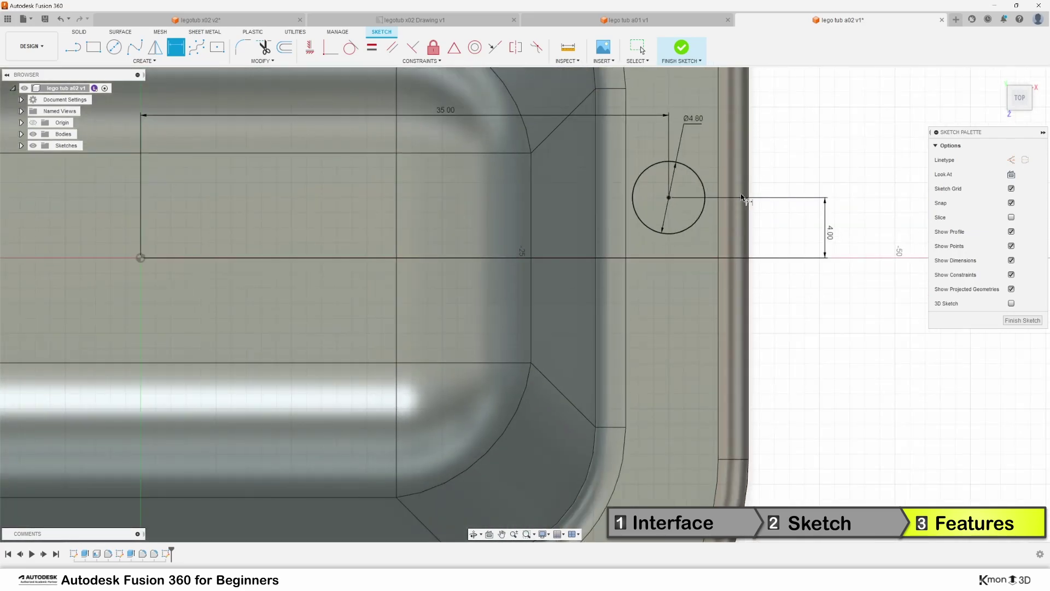
middle_drag(782, 174, 734, 220)
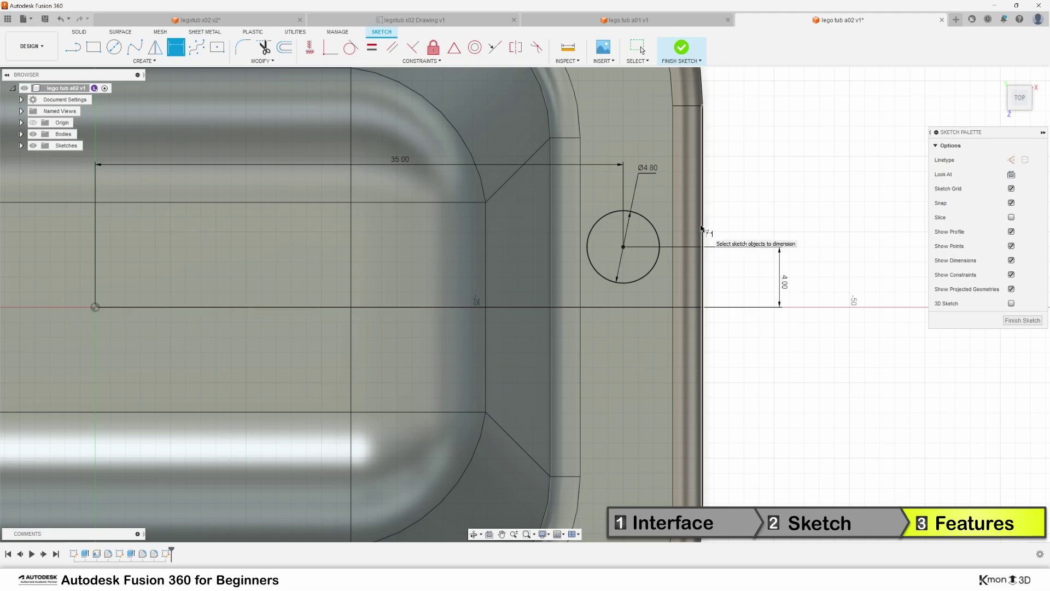
key(e)
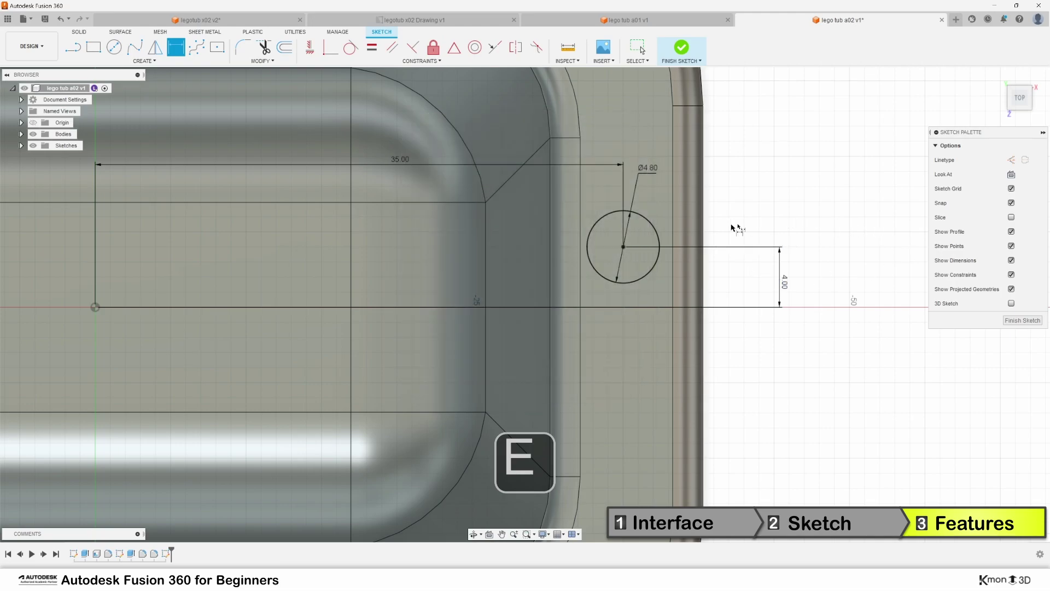
Extrude the Ø4.80 circle 1.6 mm, joined to the rim as a stud.
click(611, 247)
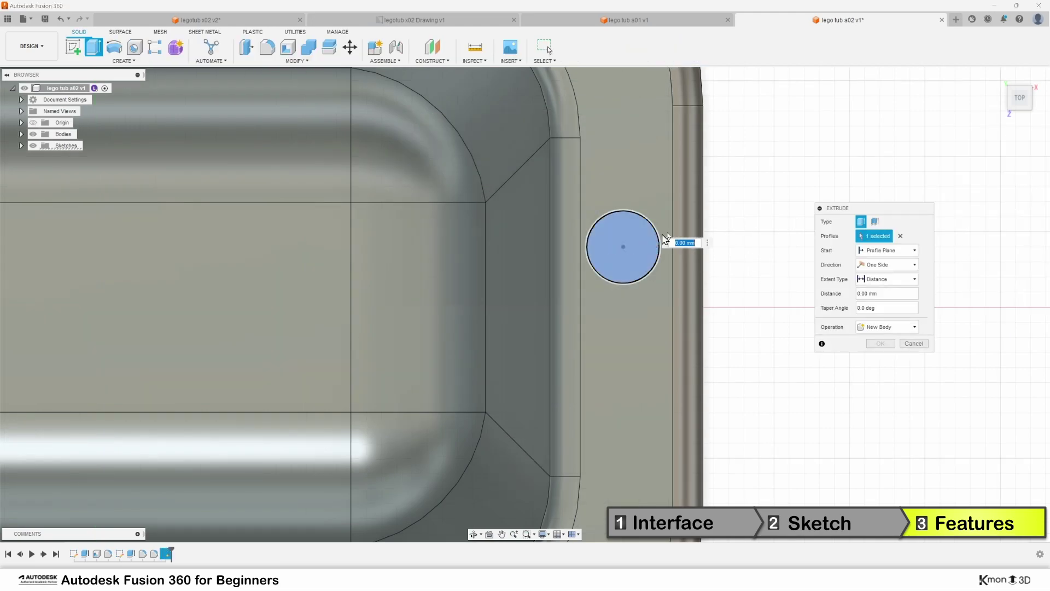
text(1.6)
key(Return)
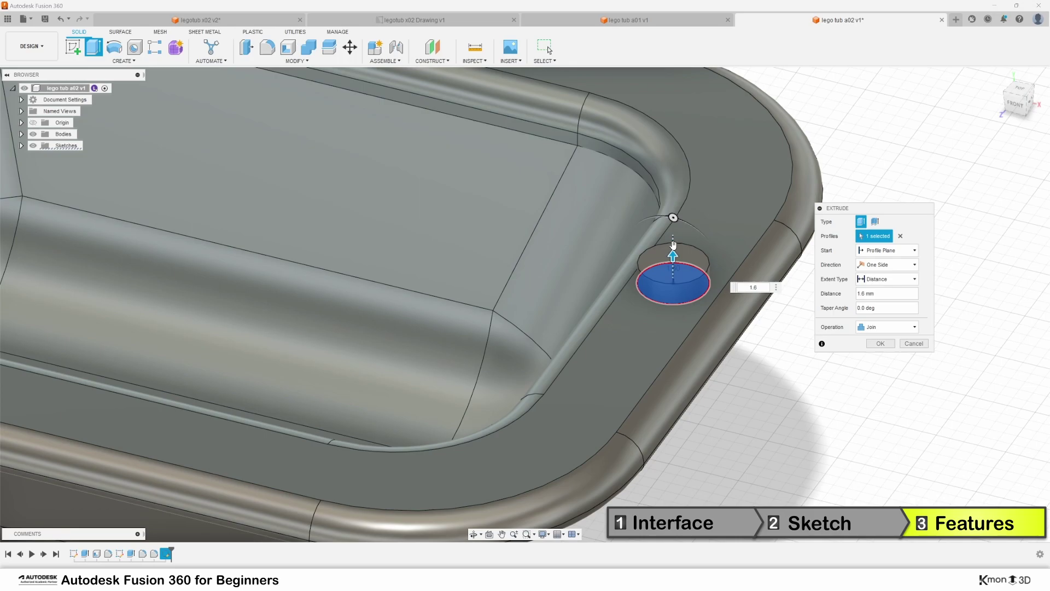
key(Return)
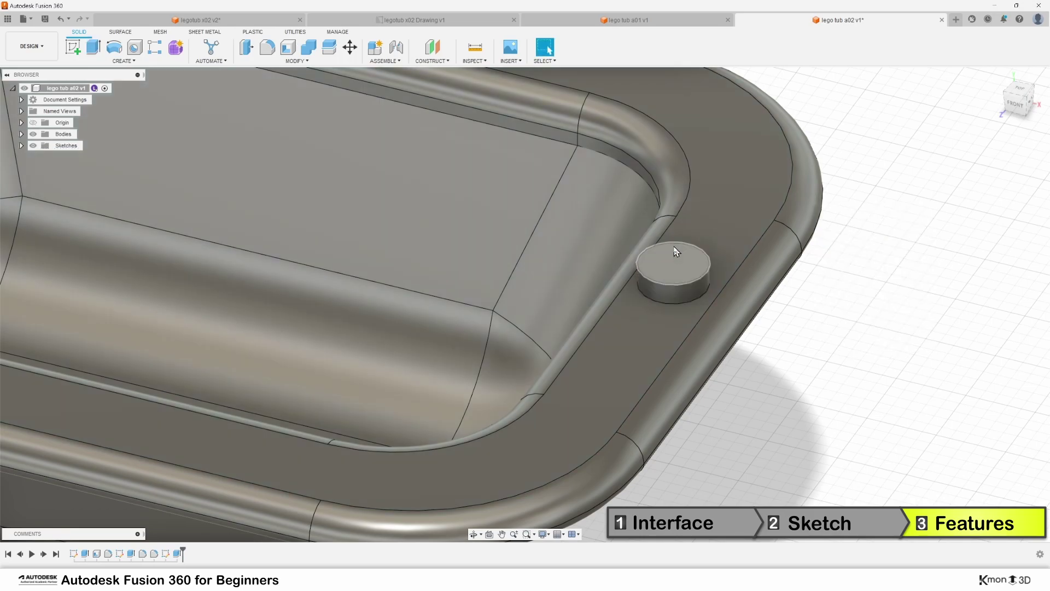
scroll(676, 251, down, 5)
mouse_move(676, 251)
shift+middle_down()
mouse_move(668, 351)
mouse_move(554, 304)
shift+middle_up()
scroll(553, 305, up, 3)
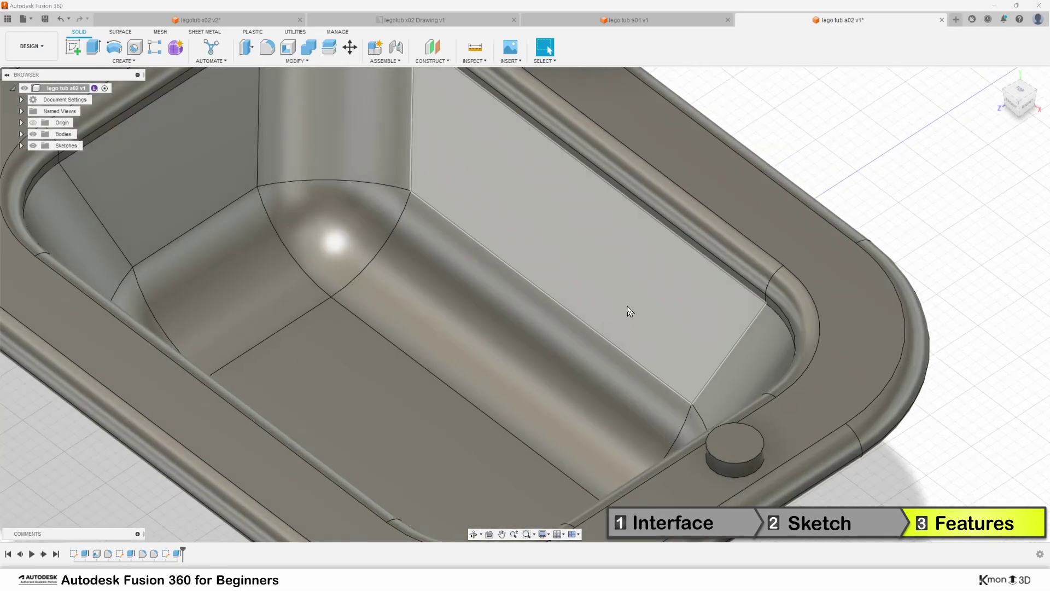
scroll(413, 230, up, 3)
mouse_move(412, 230)
middle_down()
mouse_move(452, 196)
mouse_move(497, 214)
middle_up()
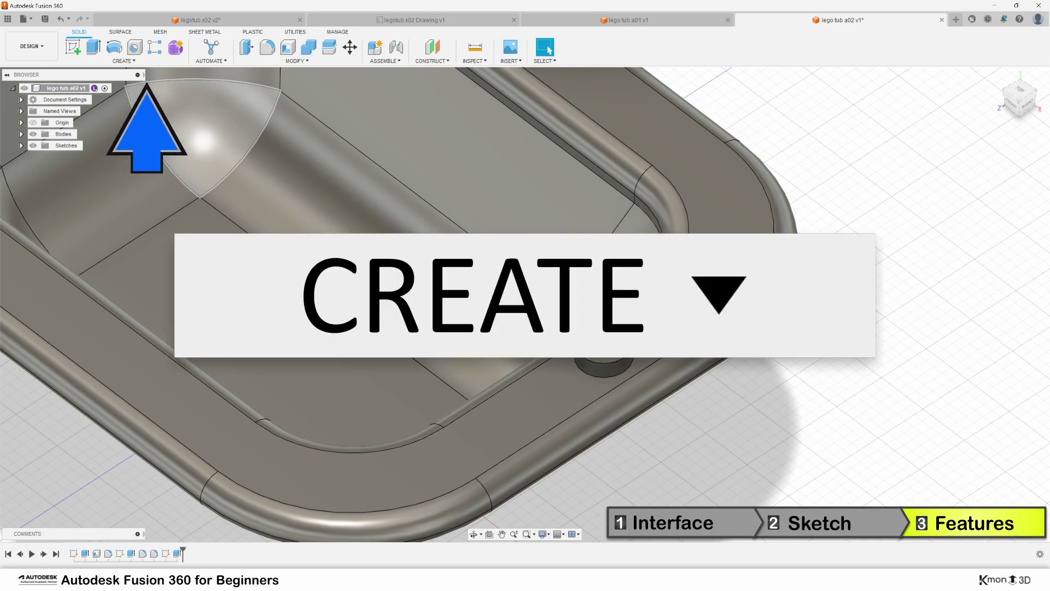
Begin a feature Mirror of Extrude3, then roll the timeline back before the stud.
click(123, 61)
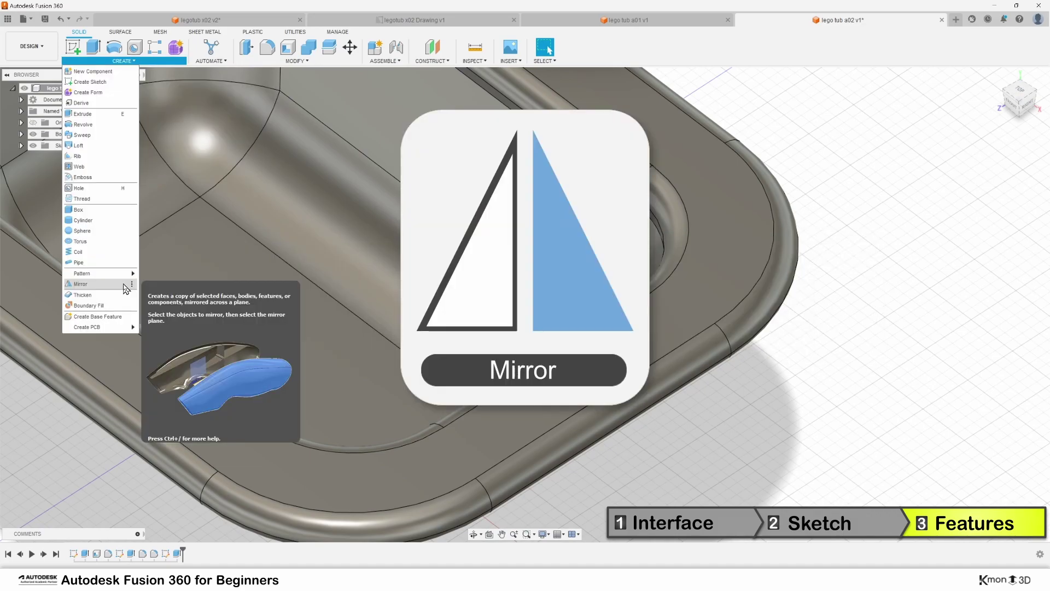
click(125, 286)
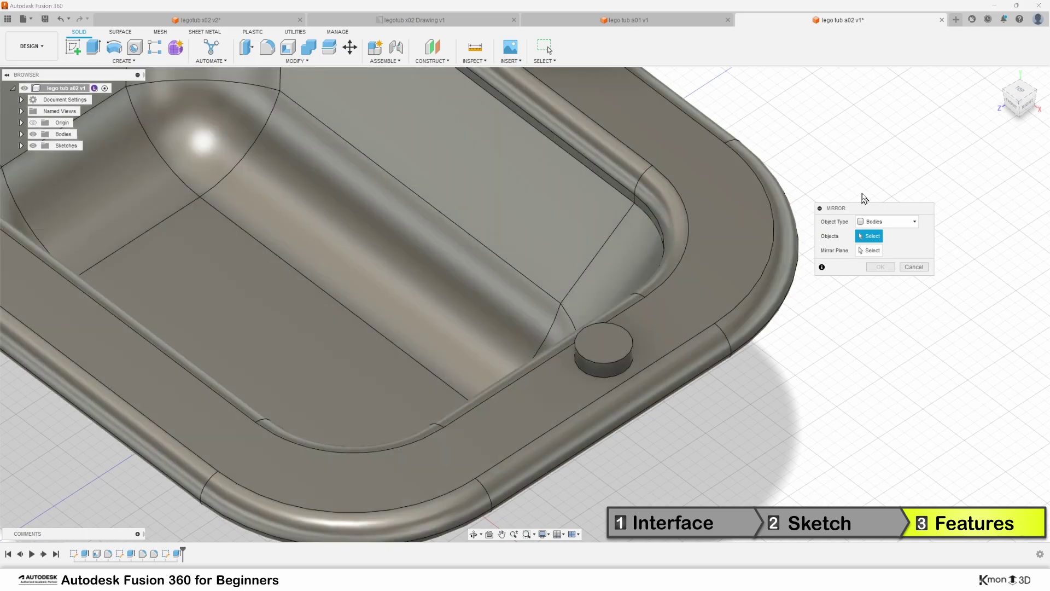
drag(860, 209, 743, 293)
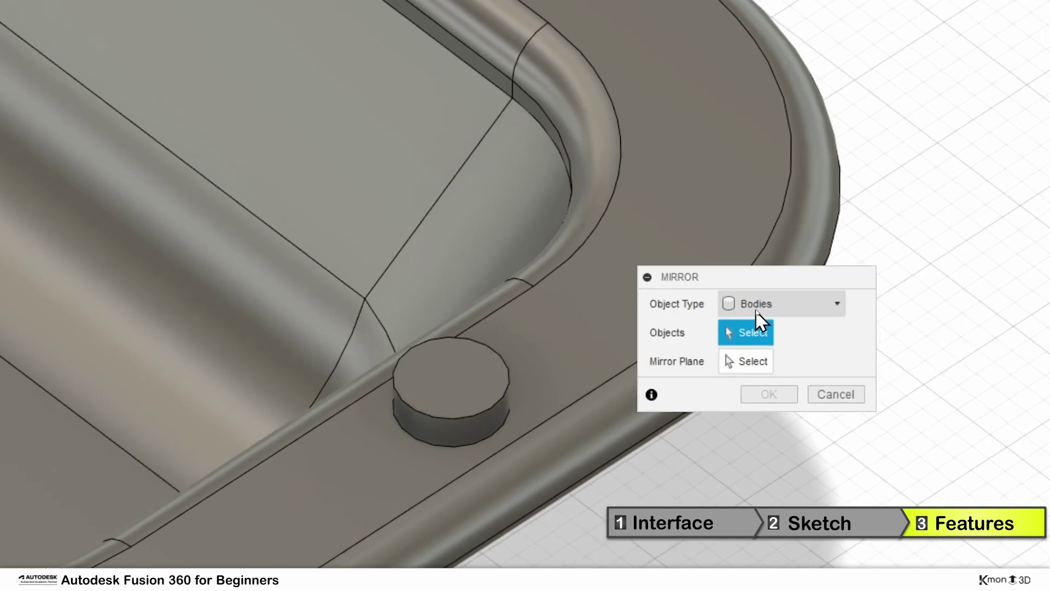
click(759, 310)
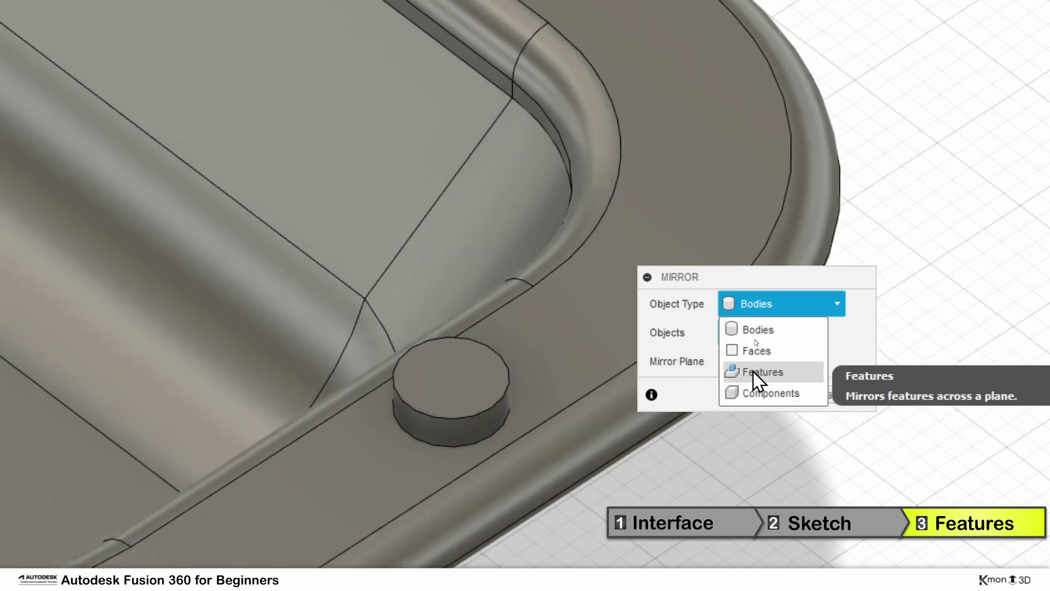
click(755, 373)
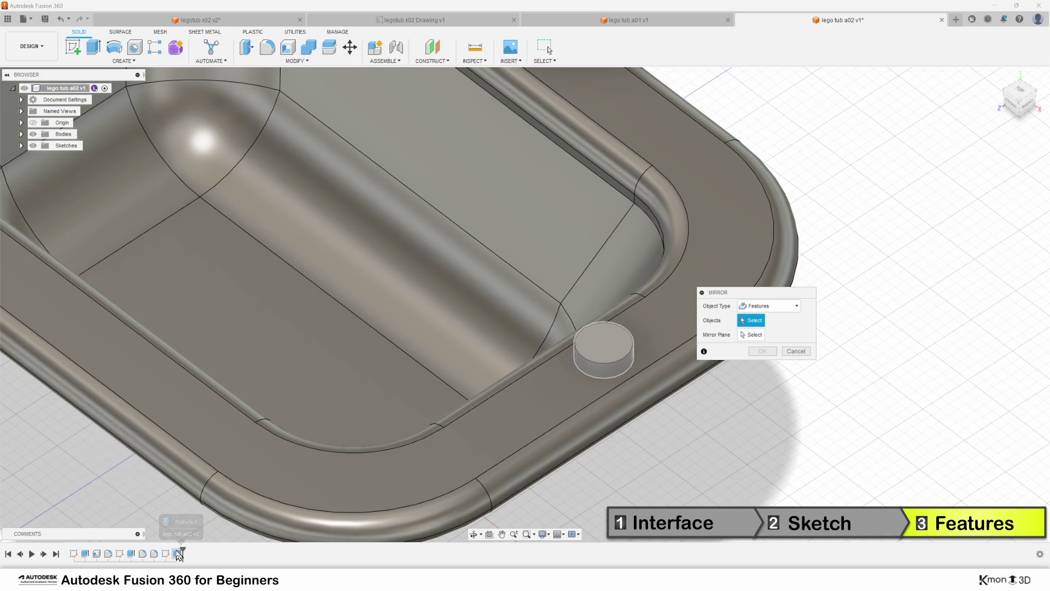
click(178, 554)
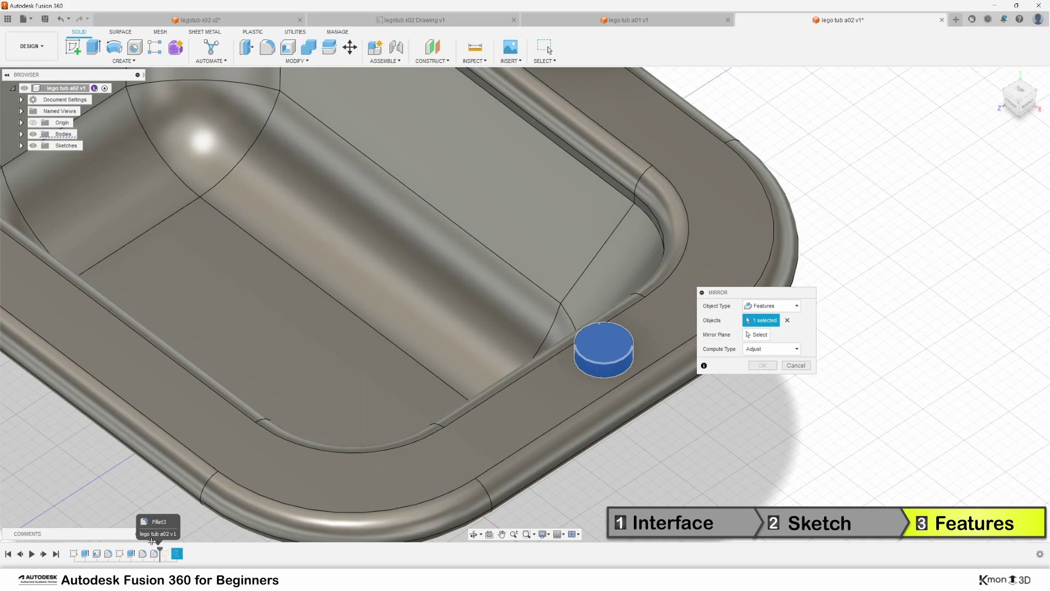
drag(183, 548, 153, 546)
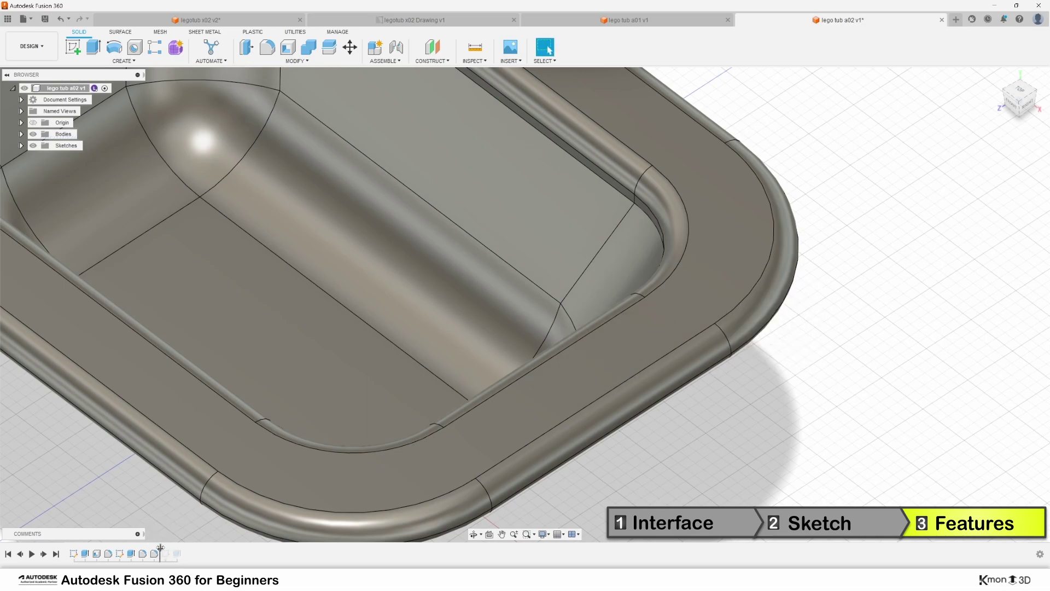
Restore the stud in the timeline and mirror its extrude feature across the central origin plane.
drag(159, 551, 184, 552)
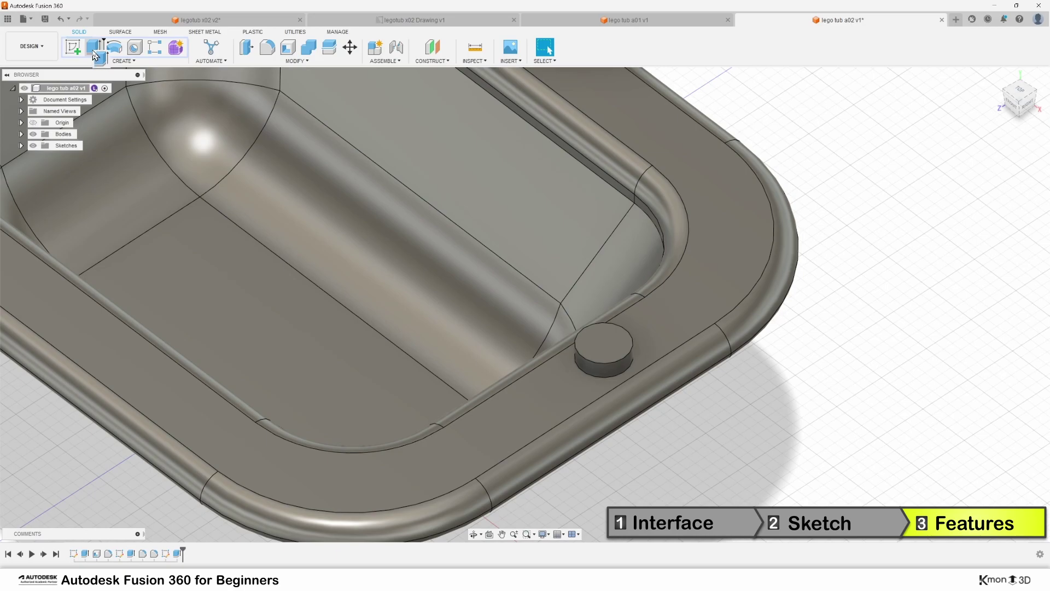
drag(91, 75, 95, 60)
click(122, 61)
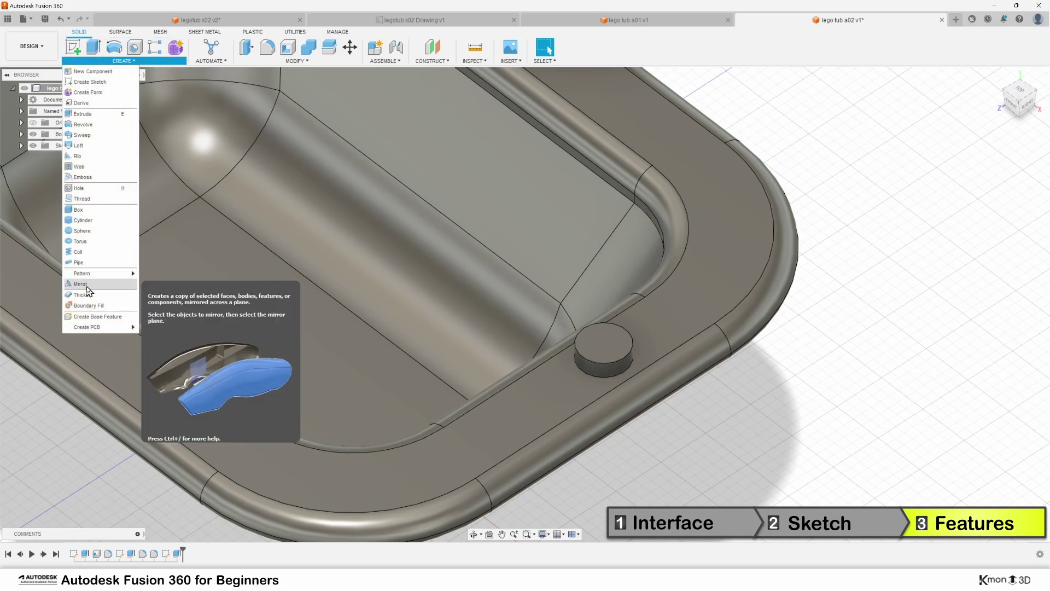
click(82, 288)
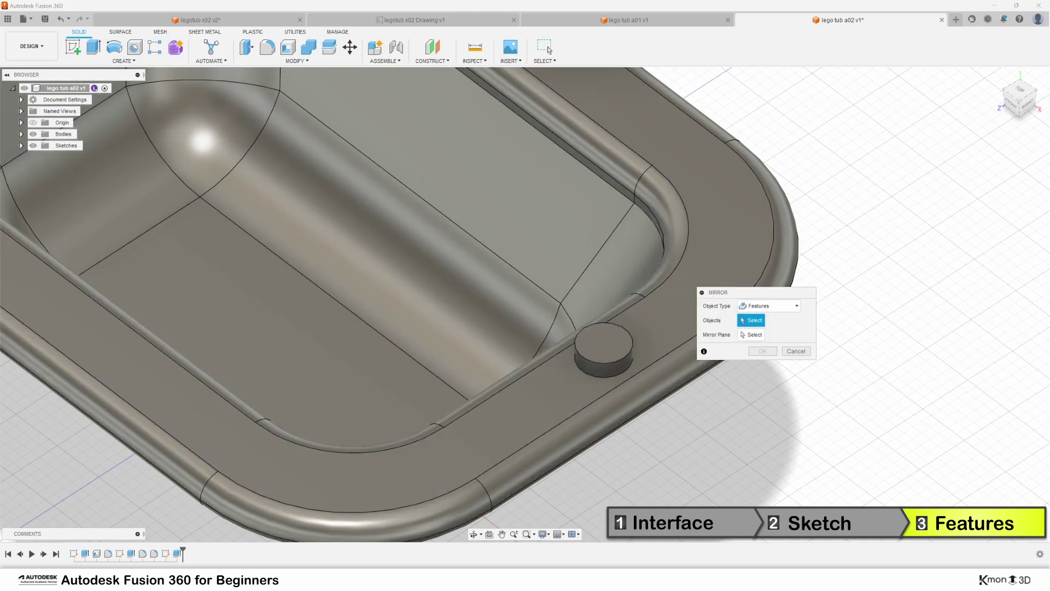
click(177, 553)
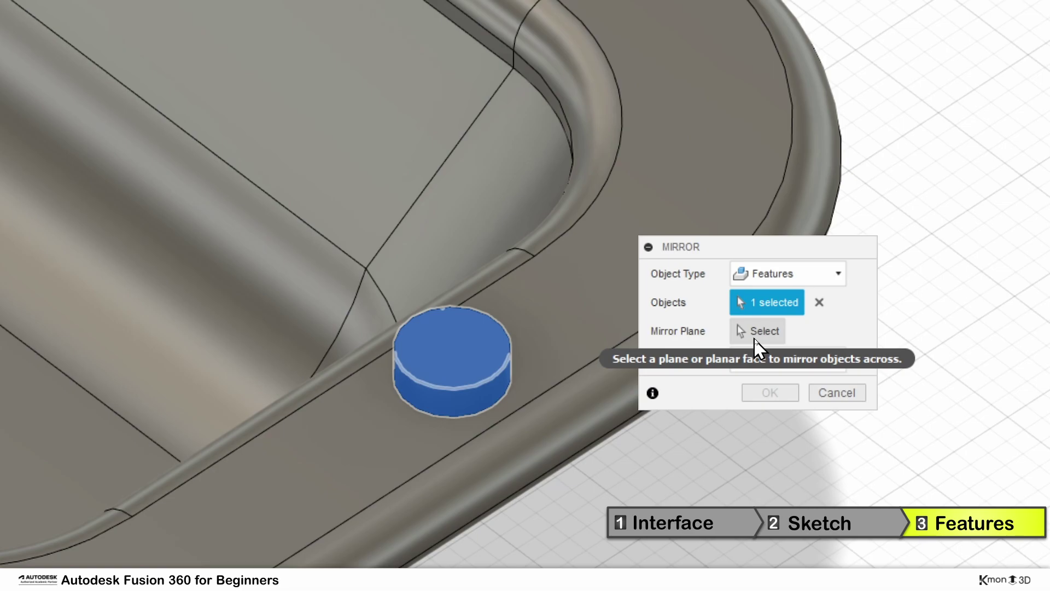
click(756, 337)
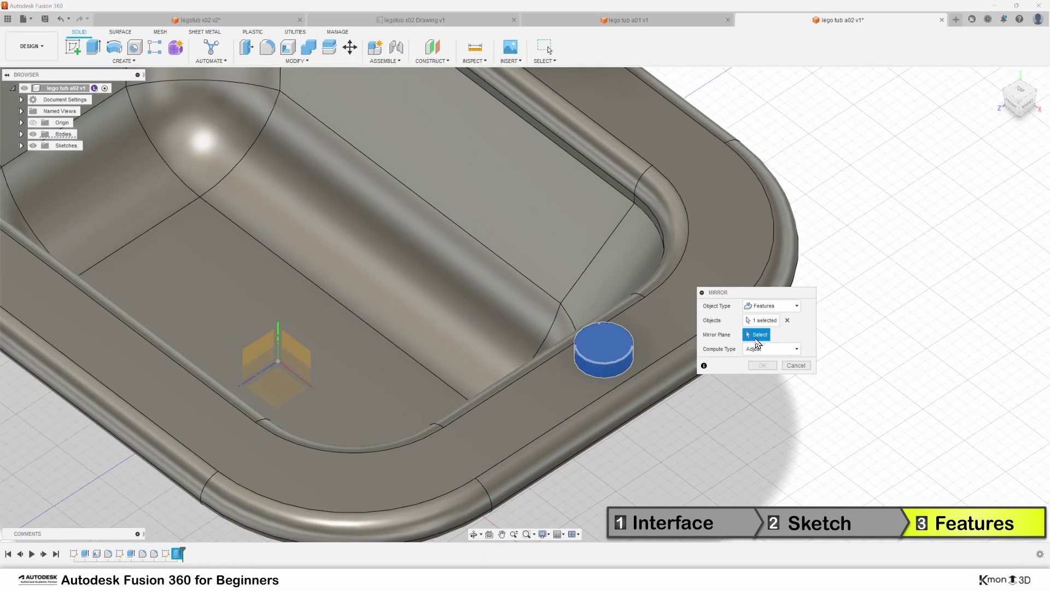
click(290, 353)
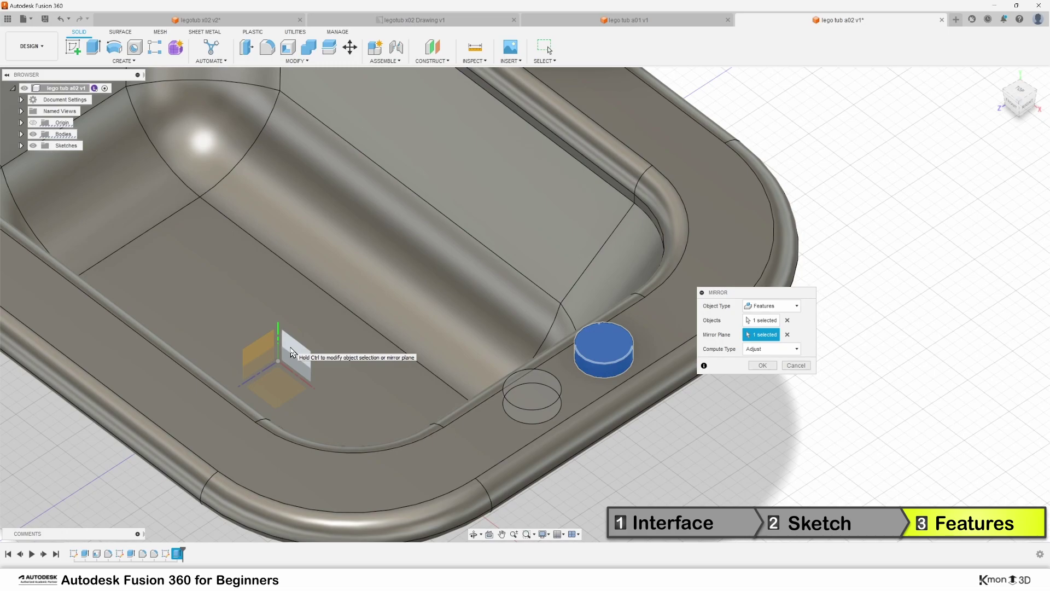
middle_drag(291, 353, 358, 293)
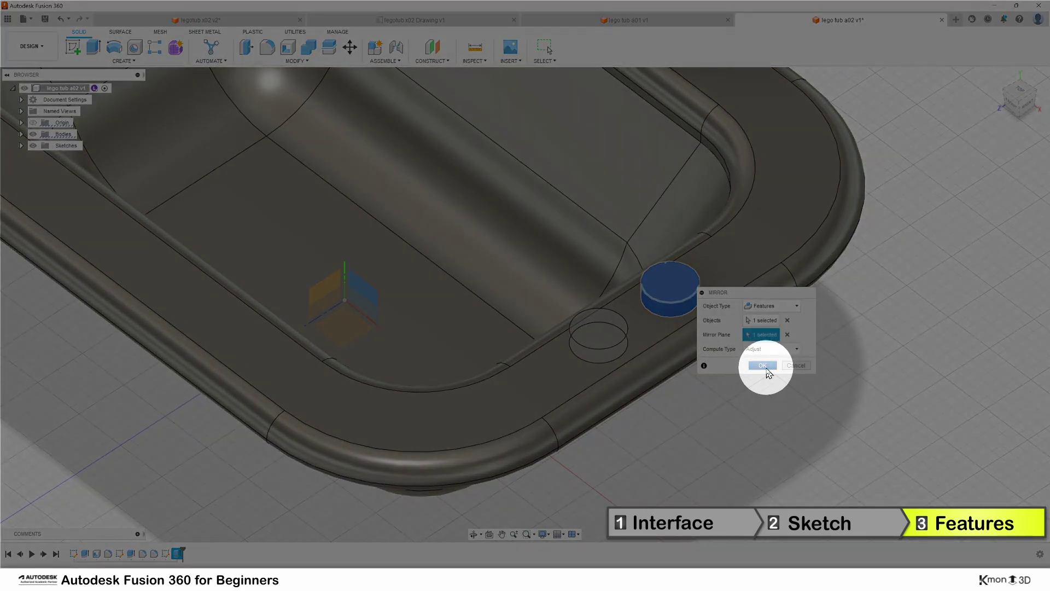
click(764, 365)
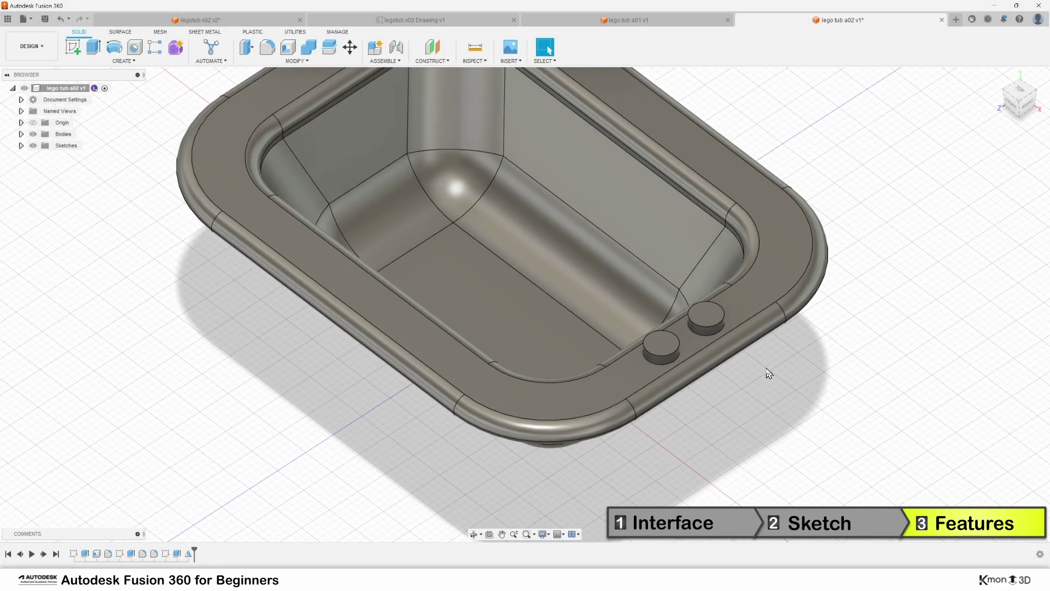
mouse_move(736, 382)
shift+middle_down()
mouse_move(615, 389)
mouse_move(630, 382)
shift+middle_up()
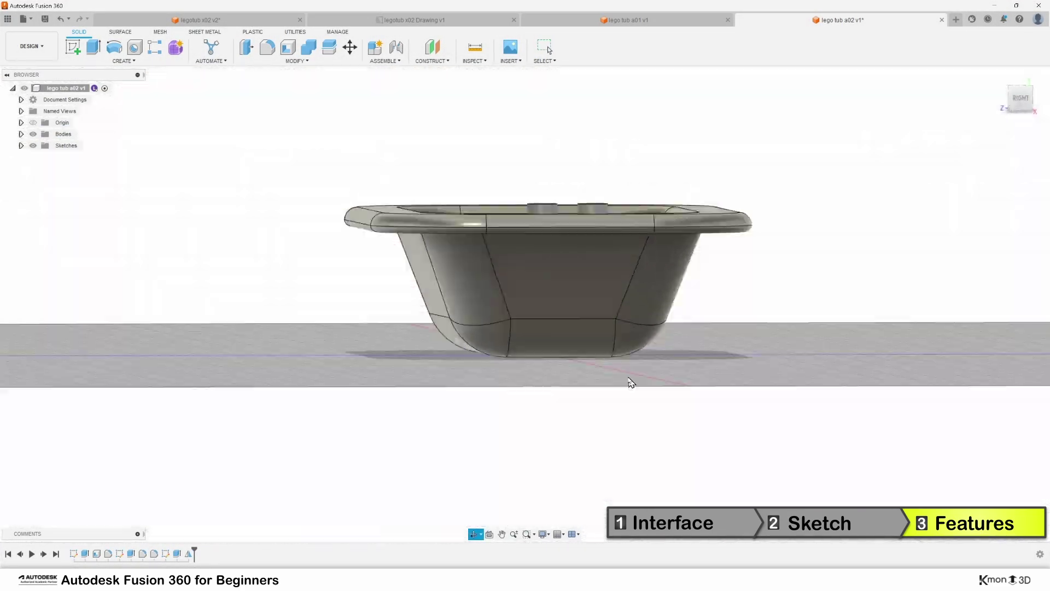
Mirror both stud features across the tub's middle origin plane to the opposite end.
key(F6)
middle_drag(176, 78, 160, 113)
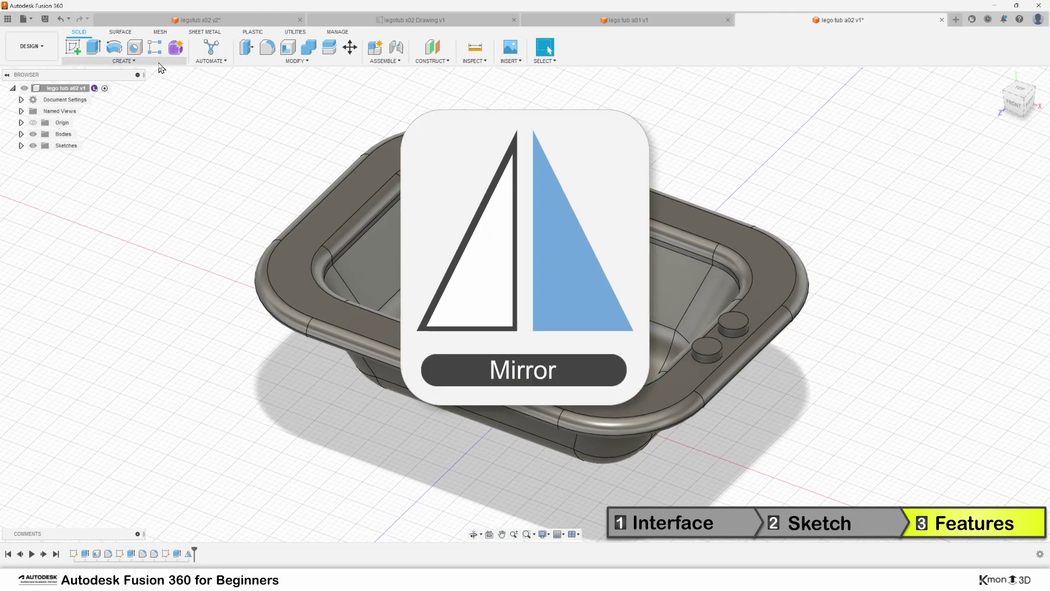
click(158, 61)
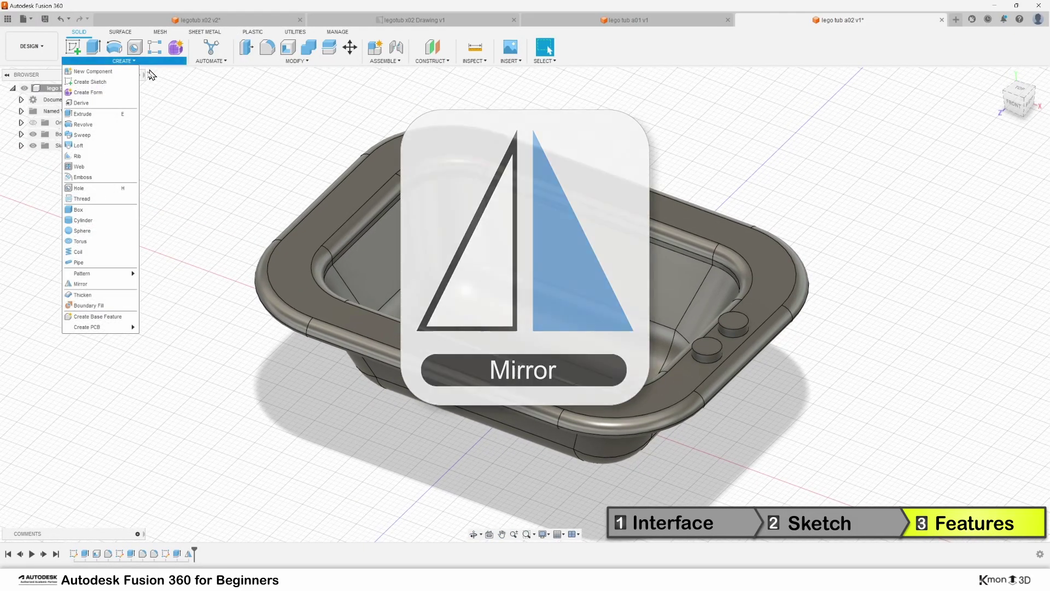
click(82, 285)
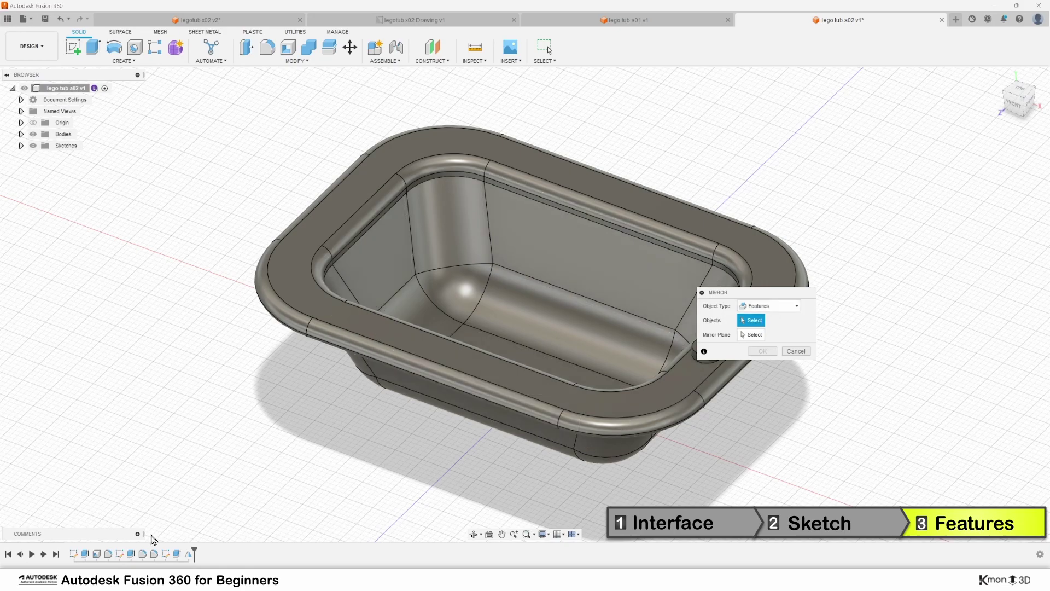
click(179, 555)
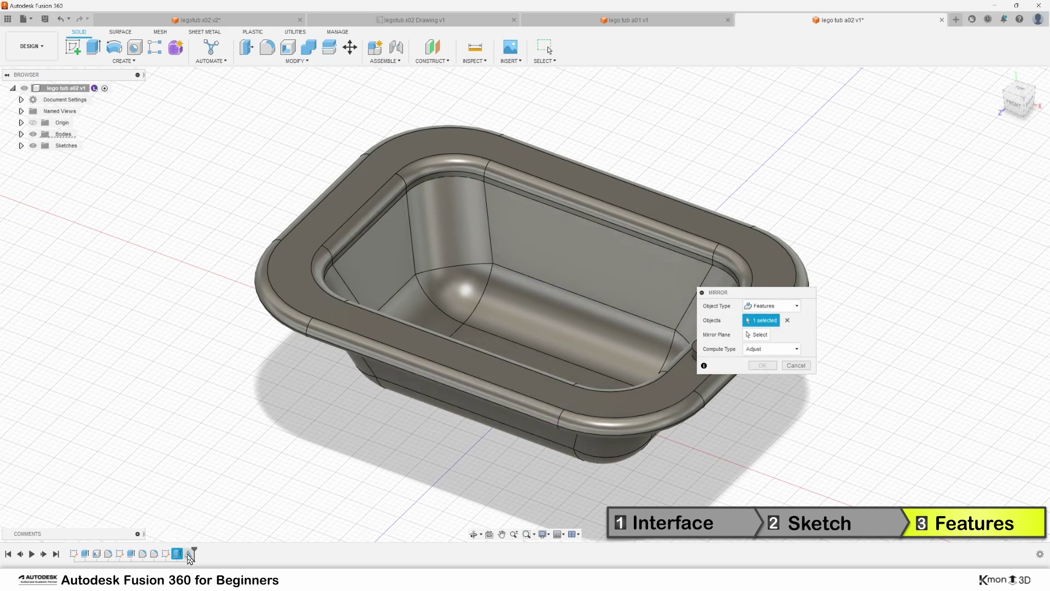
drag(742, 294, 863, 312)
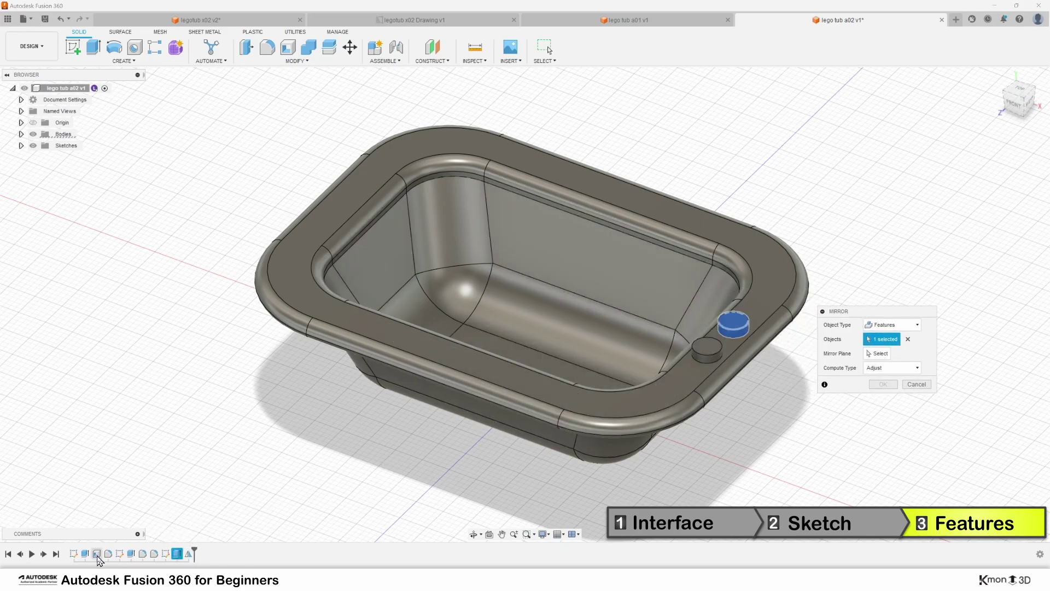
click(189, 554)
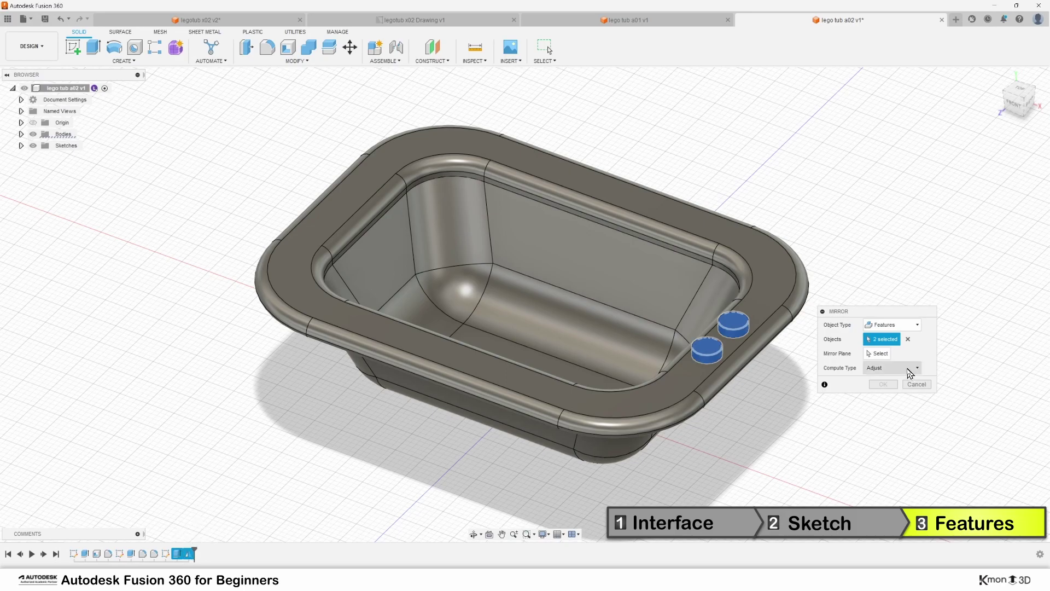
click(878, 353)
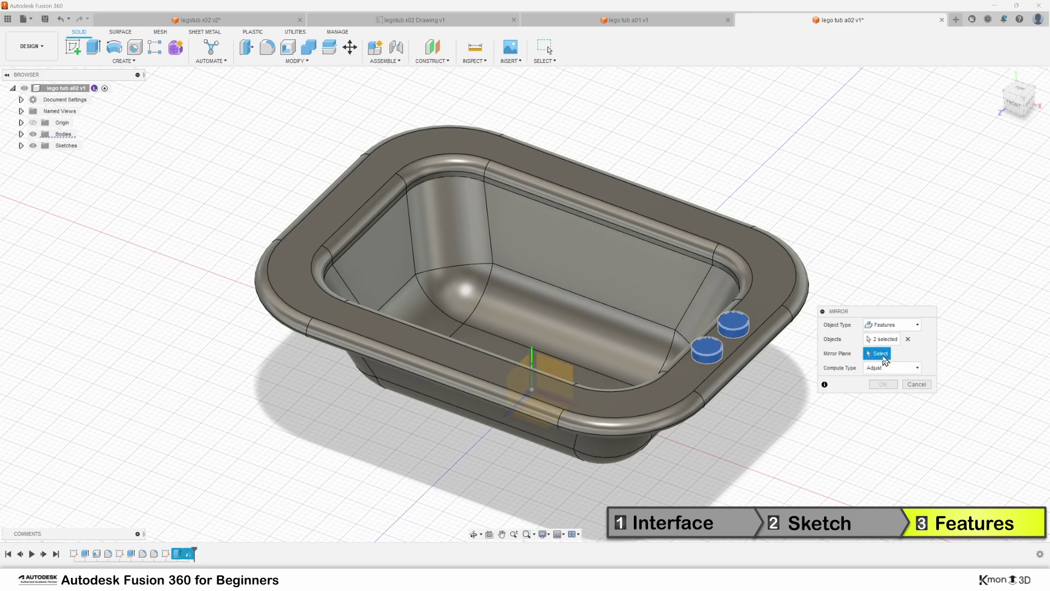
click(525, 366)
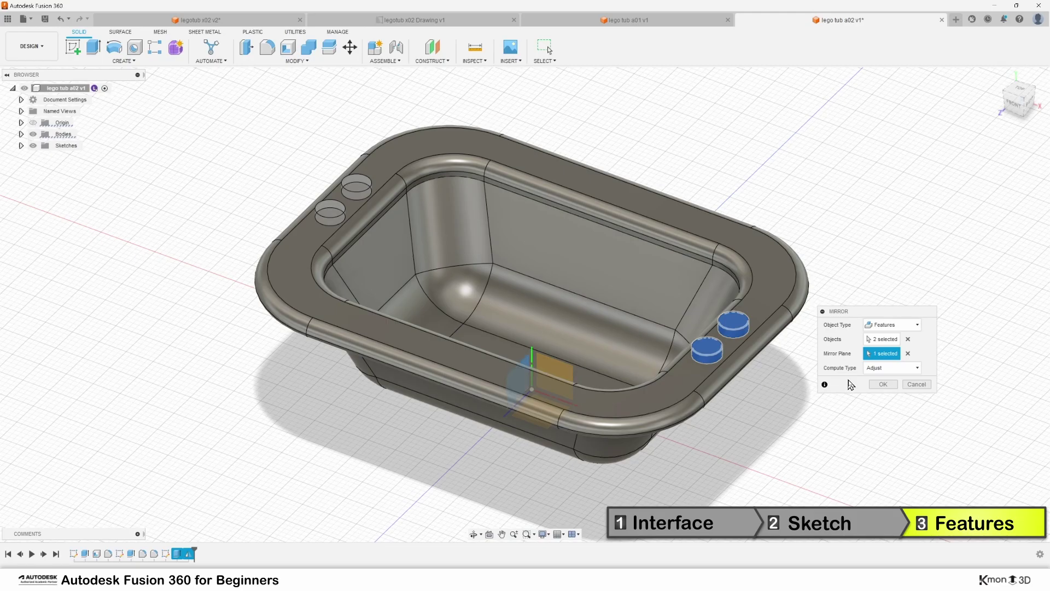
click(882, 384)
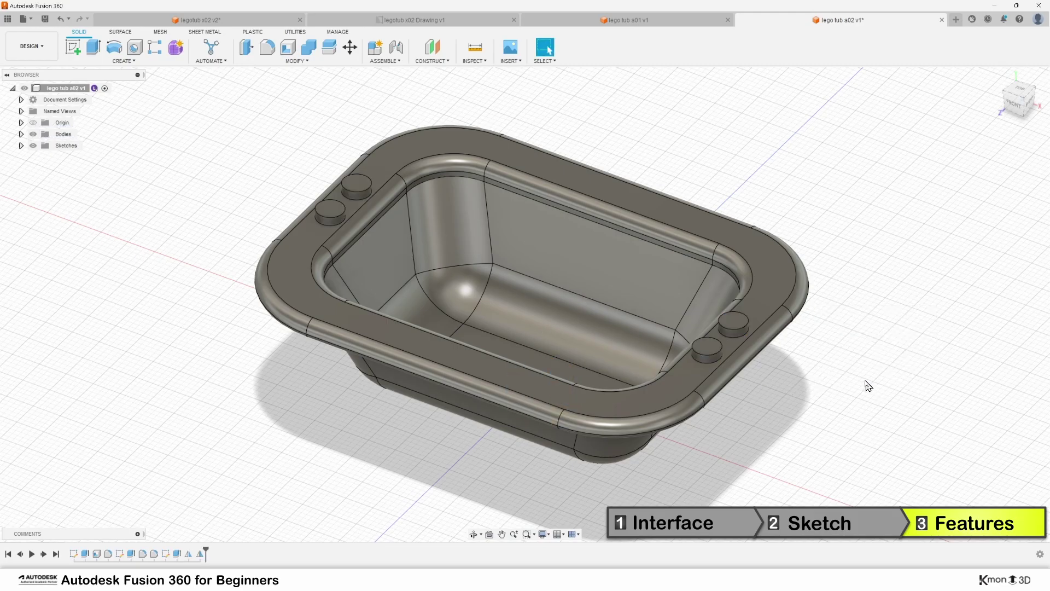
mouse_move(793, 340)
shift+middle_down()
mouse_move(764, 316)
mouse_move(782, 321)
shift+middle_up()
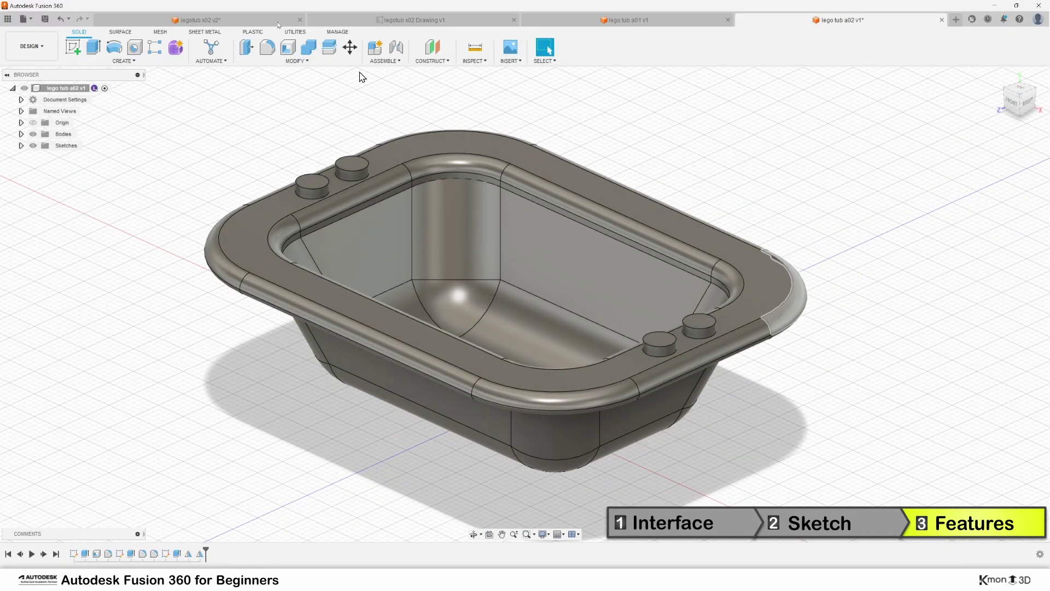
click(218, 22)
shift+middle_drag(438, 223, 446, 264)
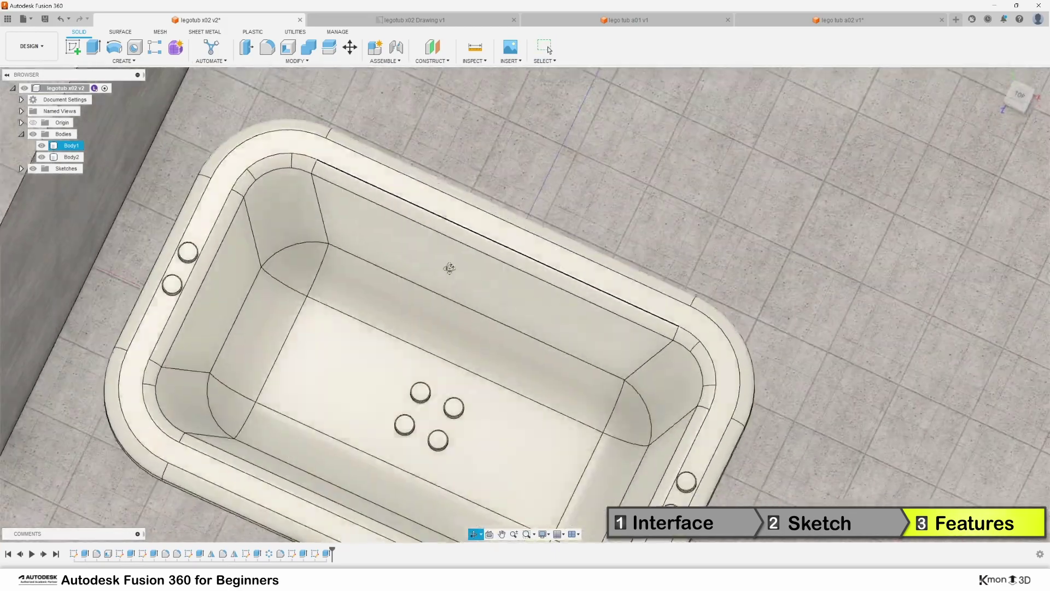
scroll(474, 434, up, 3)
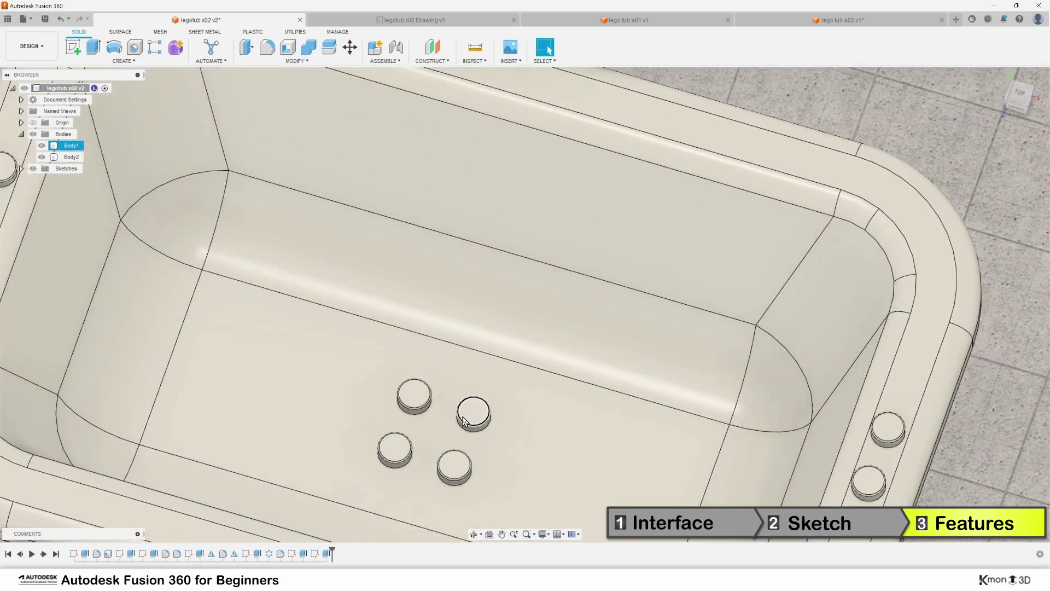
scroll(459, 408, down, 3)
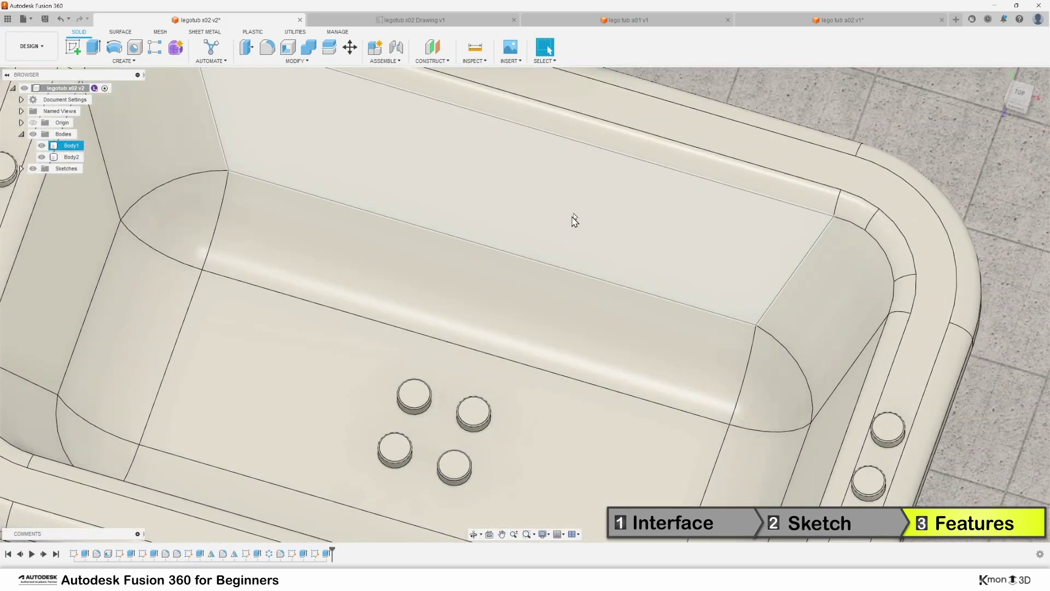
click(764, 20)
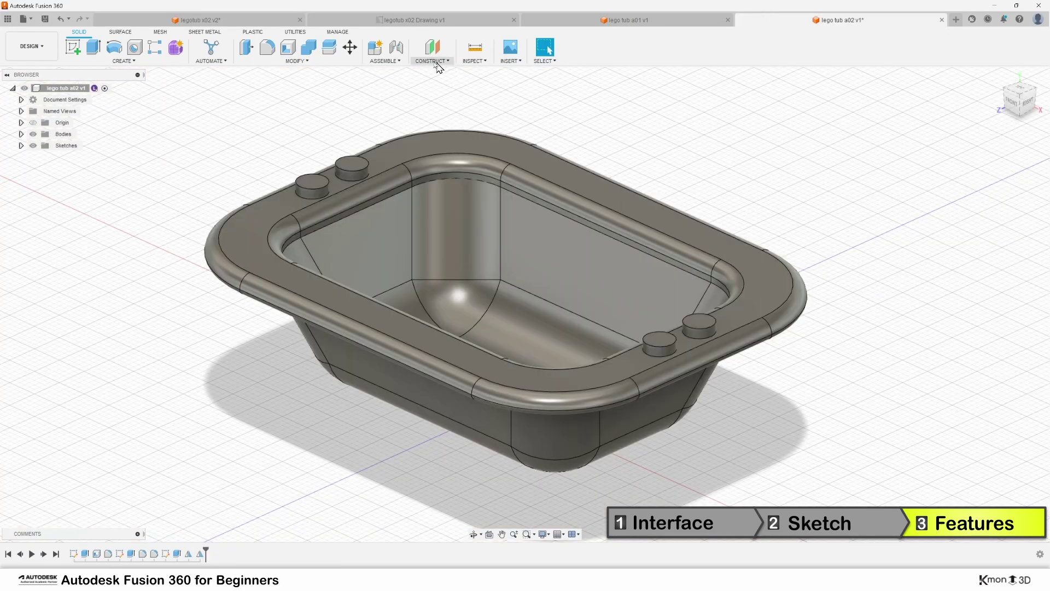
click(125, 62)
mouse_move(82, 294)
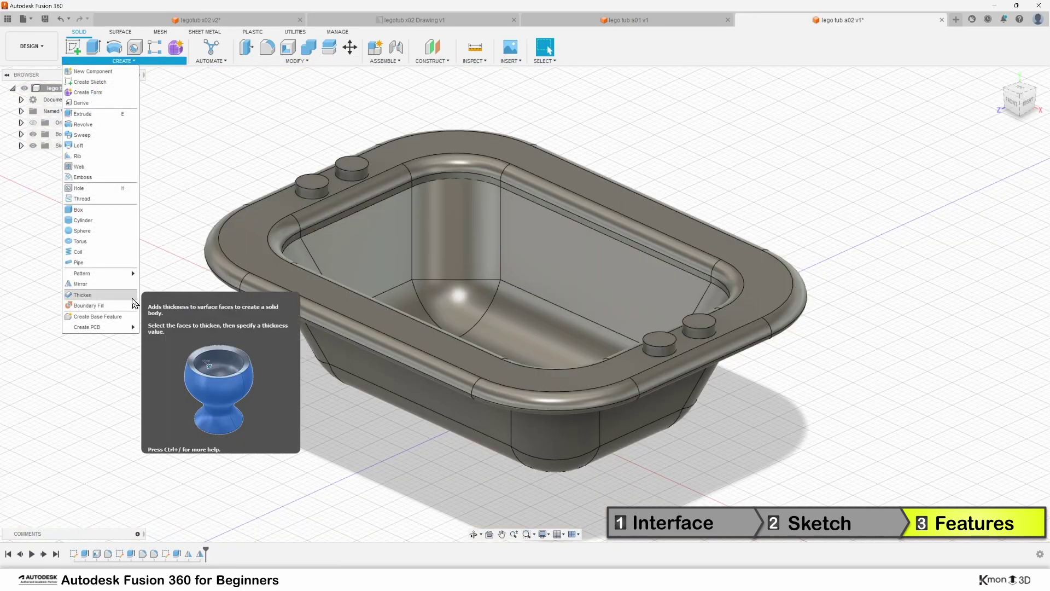